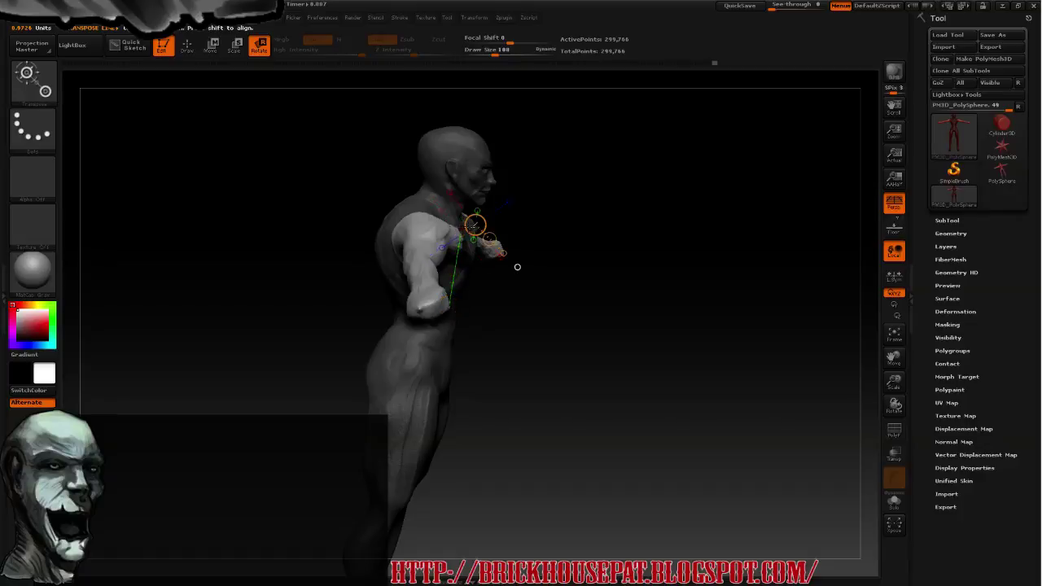
Draw a Transpose action line along the lowered arm from hand to shoulder
{"action": "mouse_move", "coordinate": [446, 324]}
{"action": "left_mouse_down"}
{"action": "mouse_move", "coordinate": [463, 215]}
{"action": "mouse_move", "coordinate": [459, 235]}
{"action": "mouse_move", "coordinate": [449, 219]}
{"action": "left_mouse_up"}
{"action": "mouse_move", "coordinate": [570, 242]}
{"action": "left_mouse_down"}
{"action": "mouse_move", "coordinate": [563, 247]}
{"action": "mouse_move", "coordinate": [667, 163]}
{"action": "mouse_move", "coordinate": [521, 186]}
{"action": "left_mouse_up"}
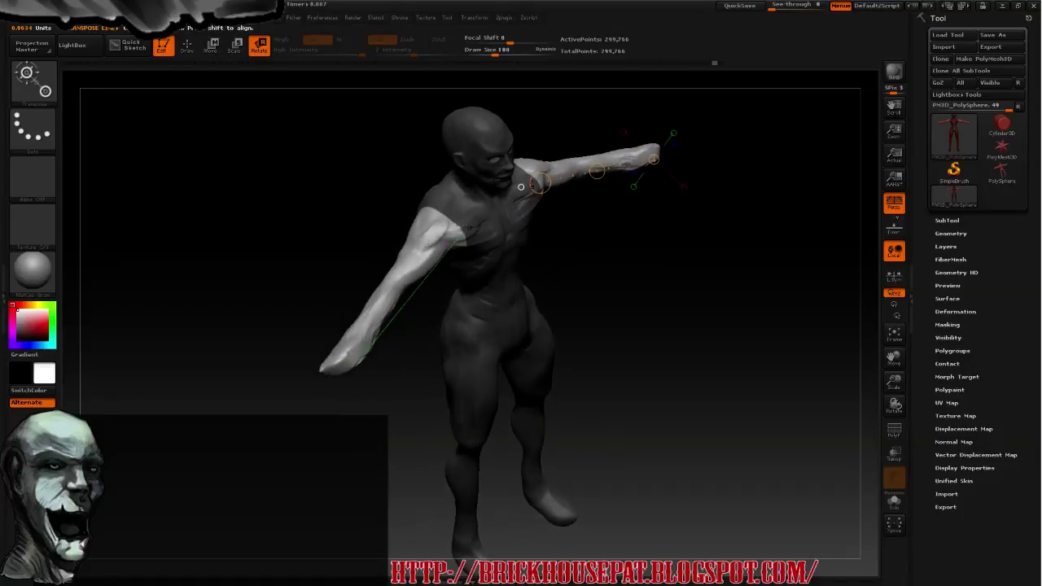
{"action": "mouse_move", "coordinate": [360, 361]}
{"action": "left_mouse_down"}
{"action": "mouse_move", "coordinate": [458, 230]}
{"action": "mouse_move", "coordinate": [446, 201]}
{"action": "left_mouse_up"}
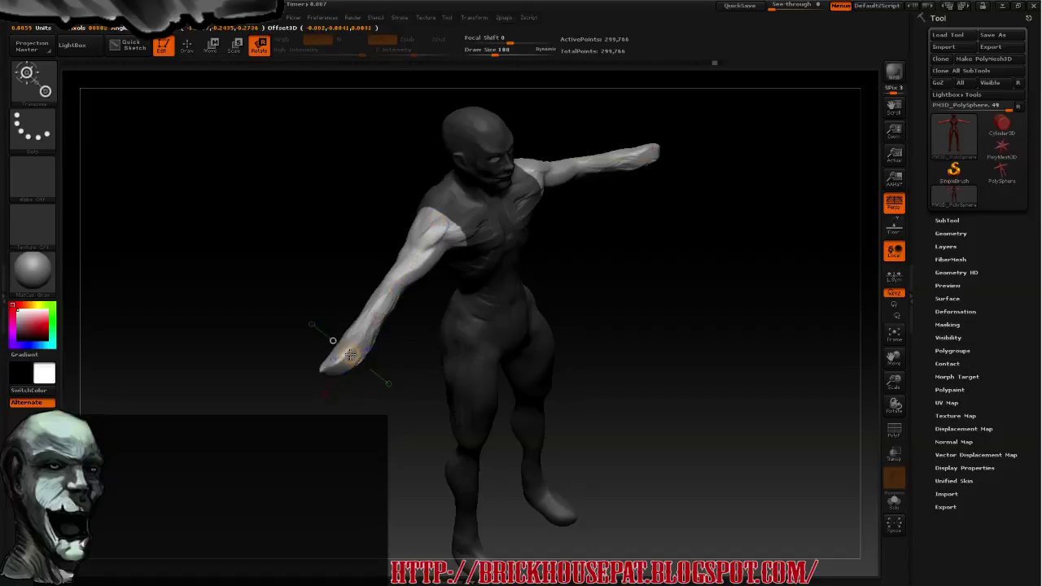
{"action": "left_click_drag", "start_coordinate": [350, 355], "coordinate": [390, 283]}
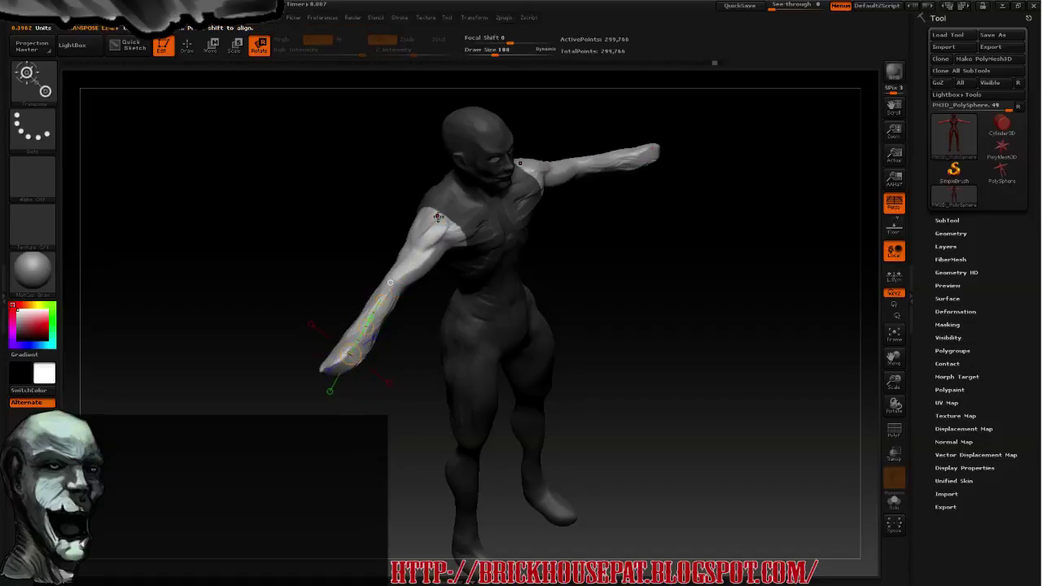
{"action": "left_click_drag", "start_coordinate": [324, 380], "coordinate": [459, 186]}
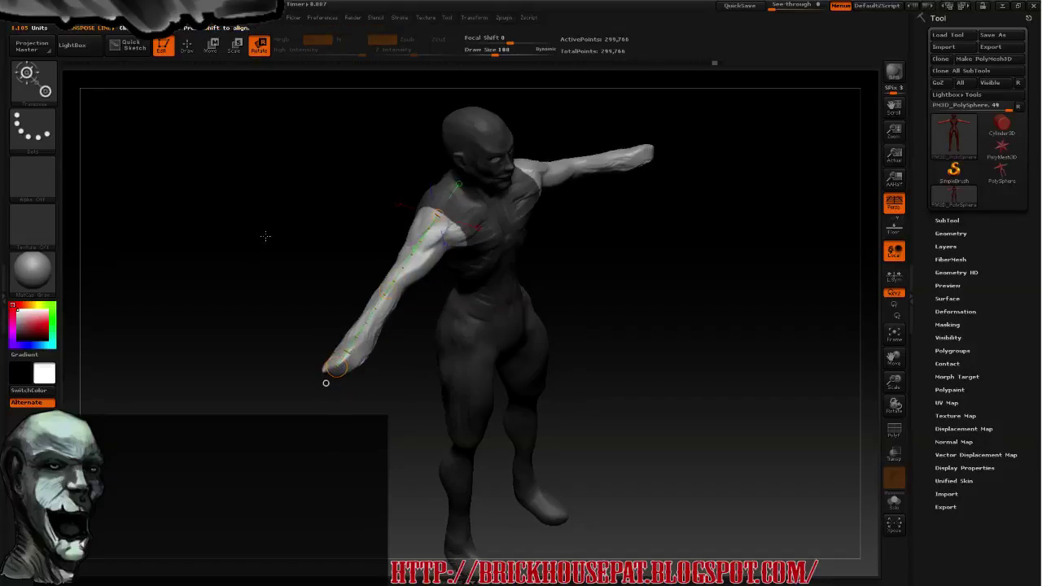
{"action": "mouse_move", "coordinate": [265, 236]}
{"action": "left_mouse_down"}
{"action": "mouse_move", "coordinate": [263, 168]}
{"action": "mouse_move", "coordinate": [274, 193]}
{"action": "mouse_move", "coordinate": [274, 175]}
{"action": "mouse_move", "coordinate": [242, 183]}
{"action": "mouse_move", "coordinate": [345, 155]}
{"action": "mouse_move", "coordinate": [353, 194]}
{"action": "left_mouse_up"}
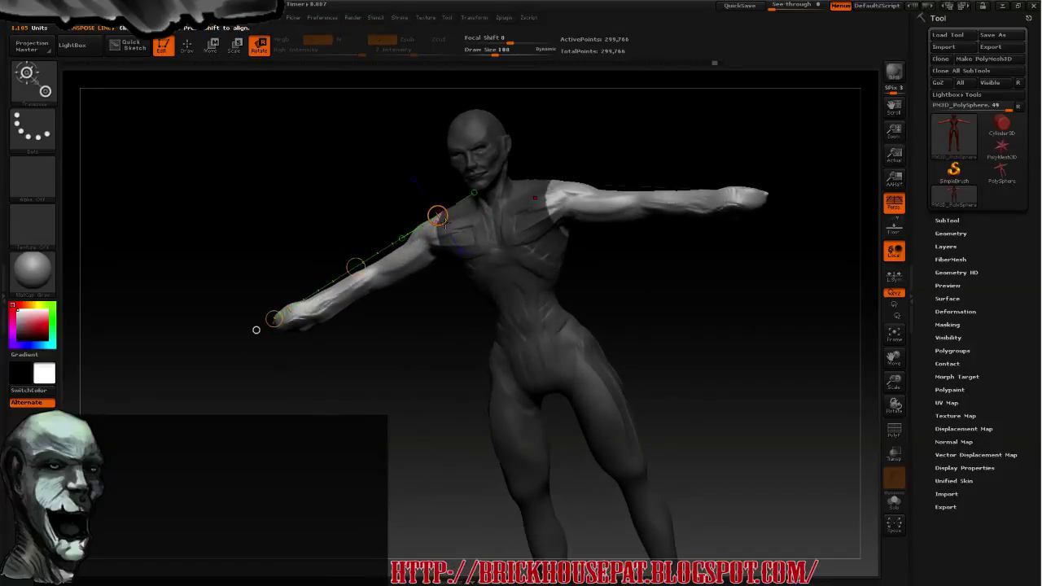
Set the pivot at the shoulder and rotate the arms out to horizontal for a T-pose
{"action": "left_click_drag", "start_coordinate": [437, 215], "coordinate": [439, 234]}
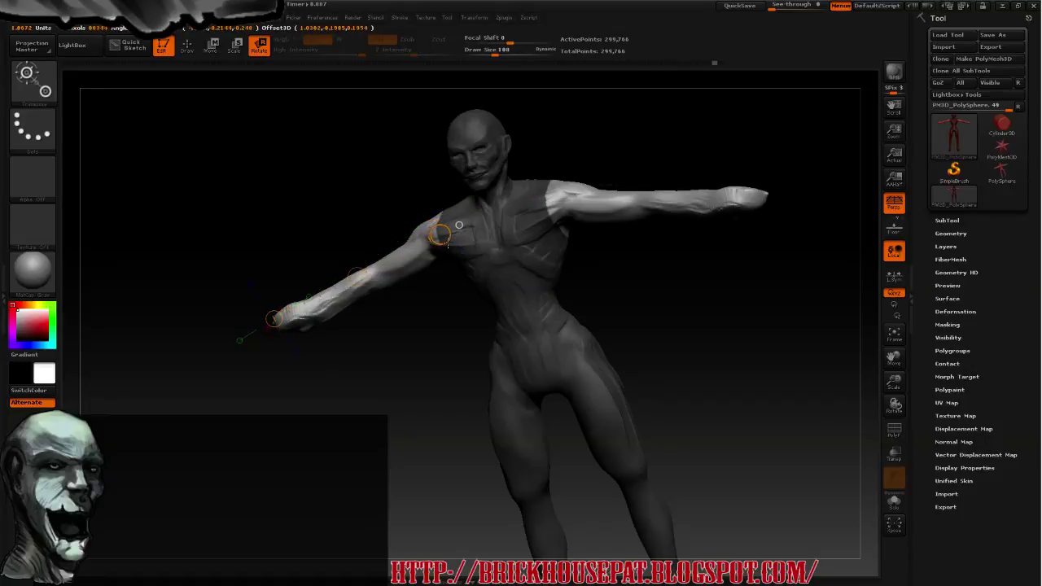
{"action": "mouse_move", "coordinate": [284, 168]}
{"action": "left_mouse_down"}
{"action": "mouse_move", "coordinate": [364, 179]}
{"action": "mouse_move", "coordinate": [284, 196]}
{"action": "left_mouse_up"}
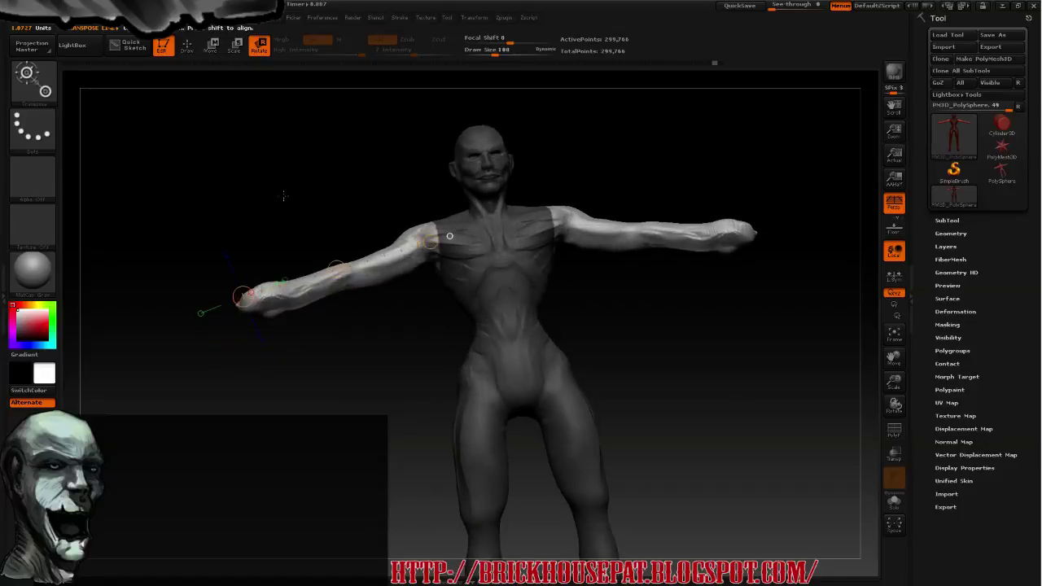
{"action": "mouse_move", "coordinate": [242, 296]}
{"action": "left_mouse_down"}
{"action": "mouse_move", "coordinate": [275, 338]}
{"action": "mouse_move", "coordinate": [418, 429]}
{"action": "mouse_move", "coordinate": [402, 382]}
{"action": "left_mouse_up"}
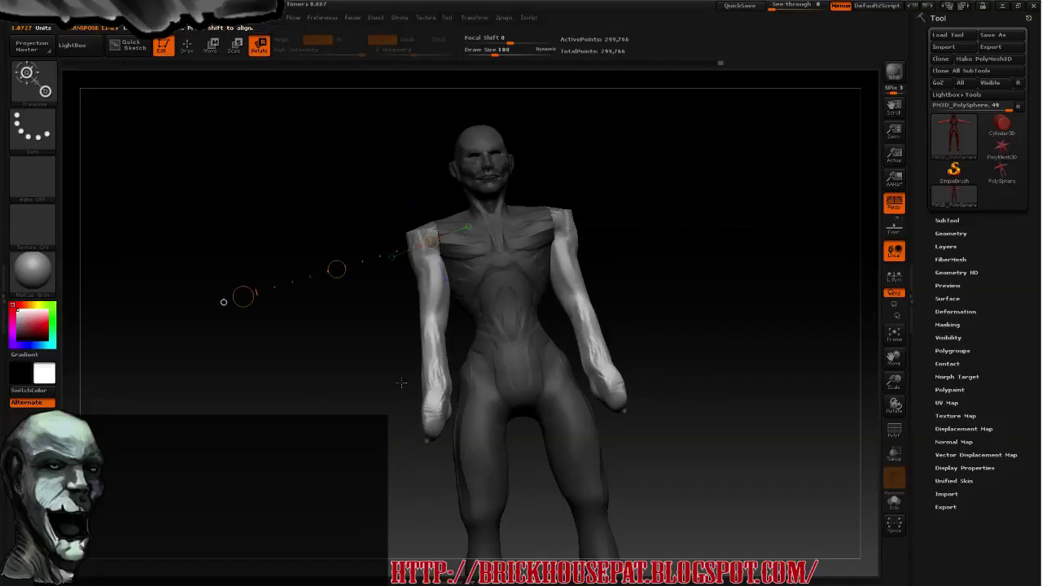
{"action": "mouse_move", "coordinate": [299, 224]}
{"action": "left_mouse_down"}
{"action": "mouse_move", "coordinate": [271, 240]}
{"action": "mouse_move", "coordinate": [311, 233]}
{"action": "mouse_move", "coordinate": [298, 228]}
{"action": "mouse_move", "coordinate": [288, 203]}
{"action": "mouse_move", "coordinate": [297, 196]}
{"action": "left_mouse_up"}
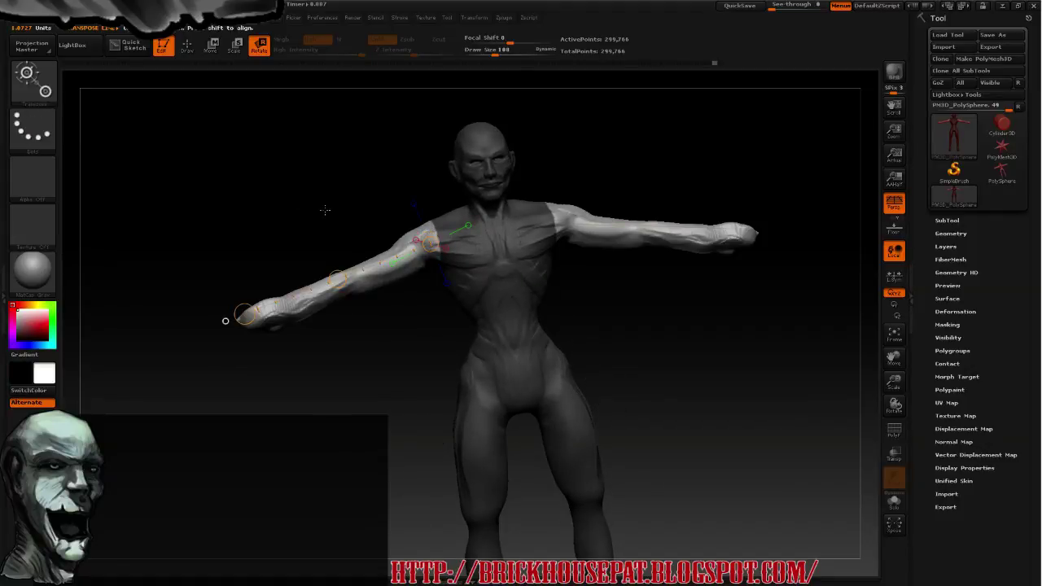
Clear the torso mask with Tool > Masking > Clear and return to Draw mode with Q
{"action": "left_click", "coordinate": [942, 325]}
{"action": "left_click", "coordinate": [941, 348]}
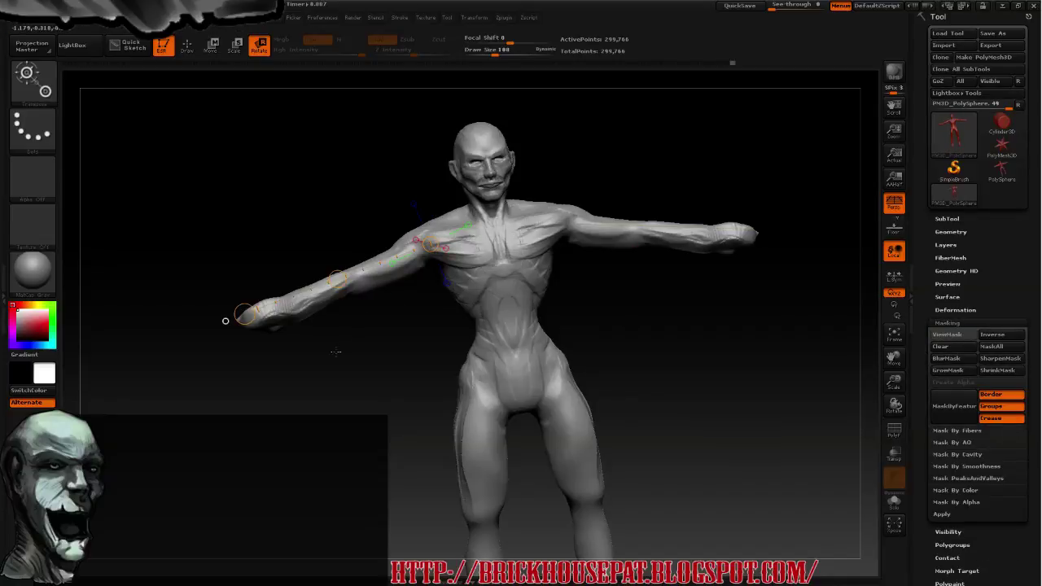
{"action": "mouse_move", "coordinate": [225, 320]}
{"action": "left_mouse_down"}
{"action": "mouse_move", "coordinate": [443, 378]}
{"action": "mouse_move", "coordinate": [223, 287]}
{"action": "left_mouse_up"}
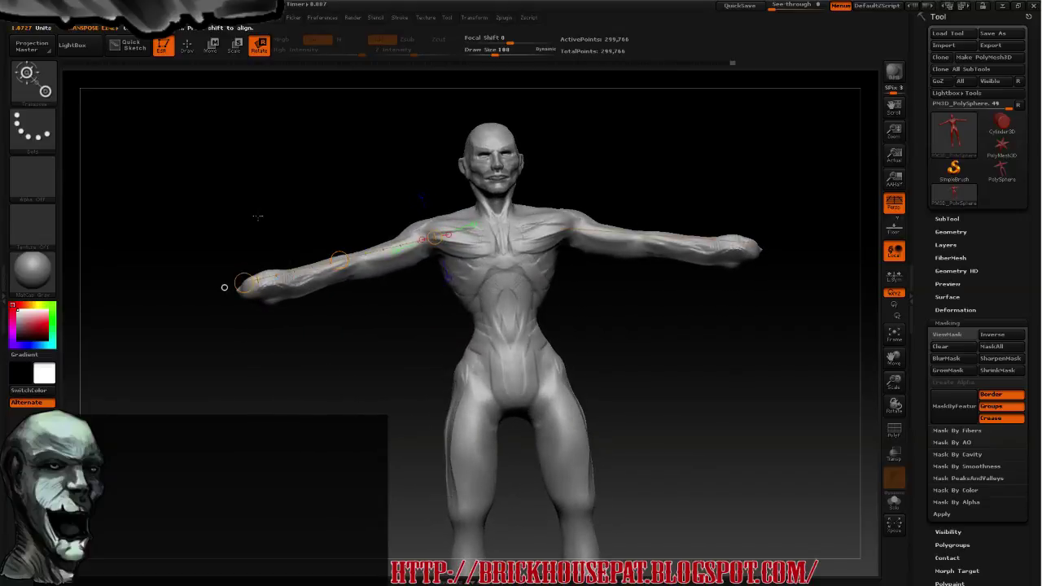
{"action": "key", "text": "q"}
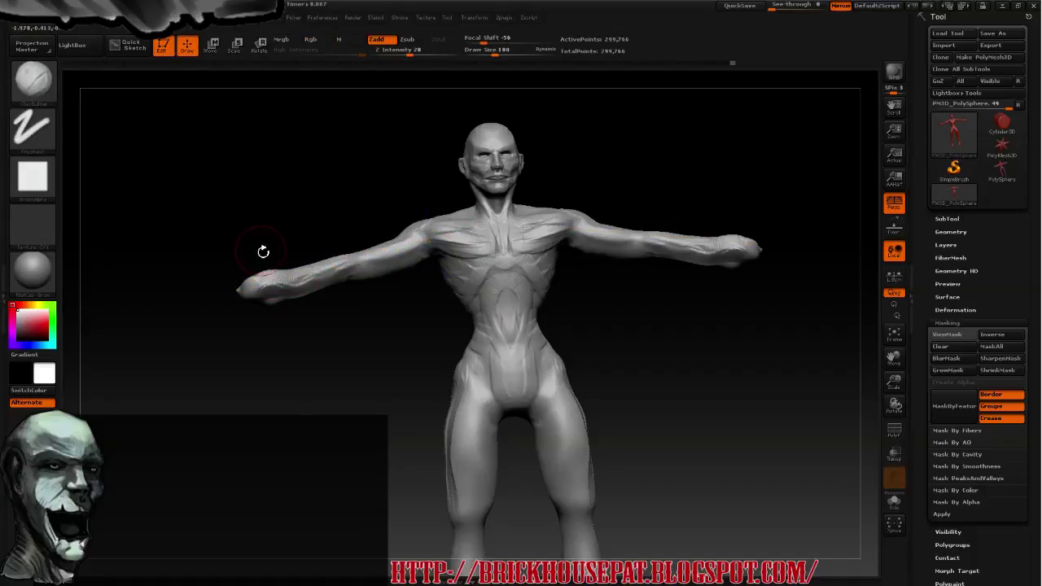
Flatten the forearm surface with the TrimDynamic brush
{"action": "left_click_drag", "start_coordinate": [264, 244], "coordinate": [332, 350]}
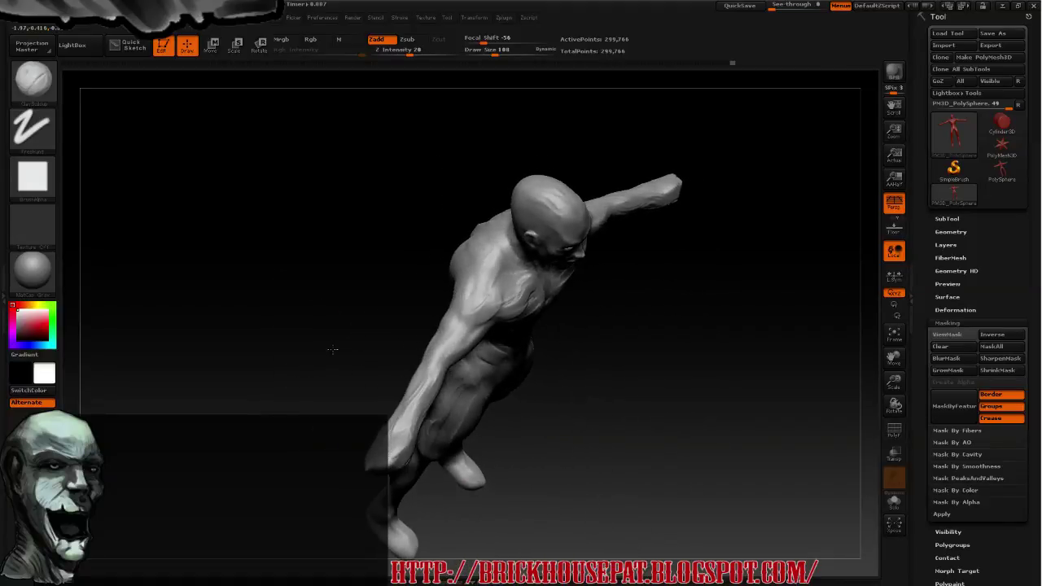
{"action": "left_click", "coordinate": [36, 88]}
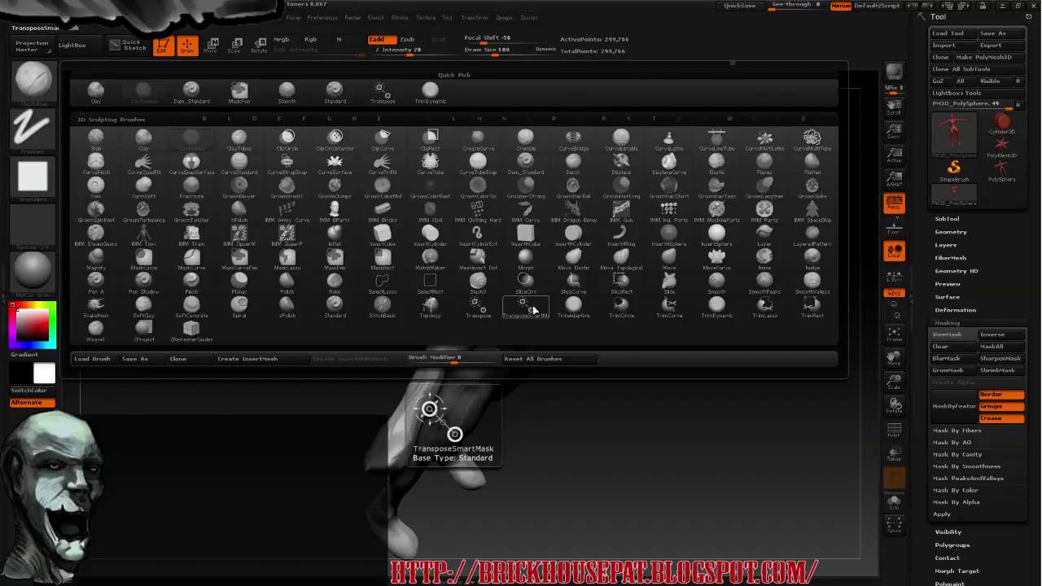
{"action": "left_click", "coordinate": [716, 314]}
{"action": "mouse_move", "coordinate": [374, 338]}
{"action": "left_mouse_down"}
{"action": "mouse_move", "coordinate": [361, 325]}
{"action": "mouse_move", "coordinate": [390, 378]}
{"action": "left_mouse_up"}
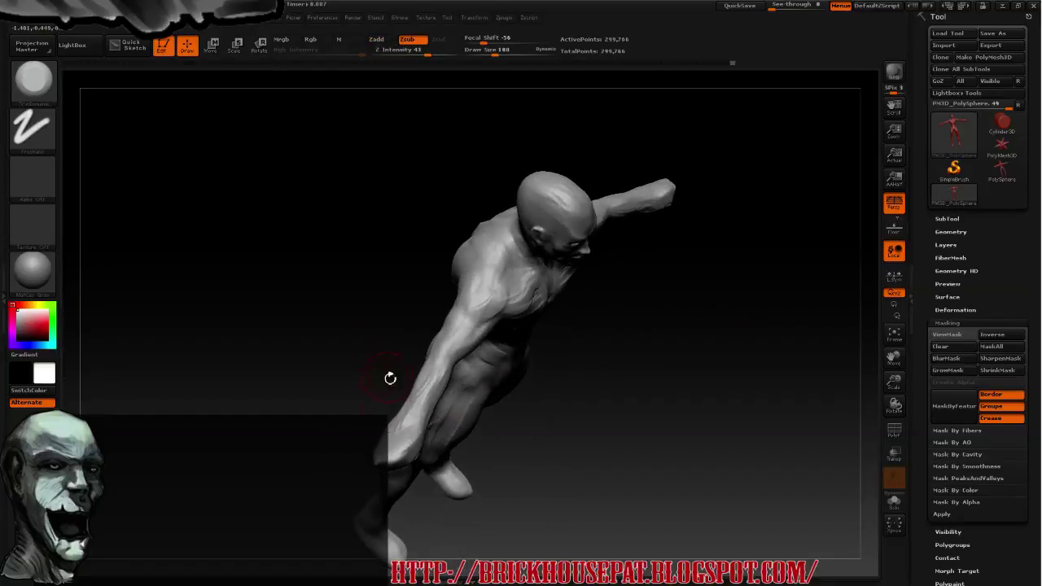
{"action": "mouse_move", "coordinate": [395, 435]}
{"action": "left_mouse_down"}
{"action": "mouse_move", "coordinate": [408, 442]}
{"action": "mouse_move", "coordinate": [390, 437]}
{"action": "left_mouse_up"}
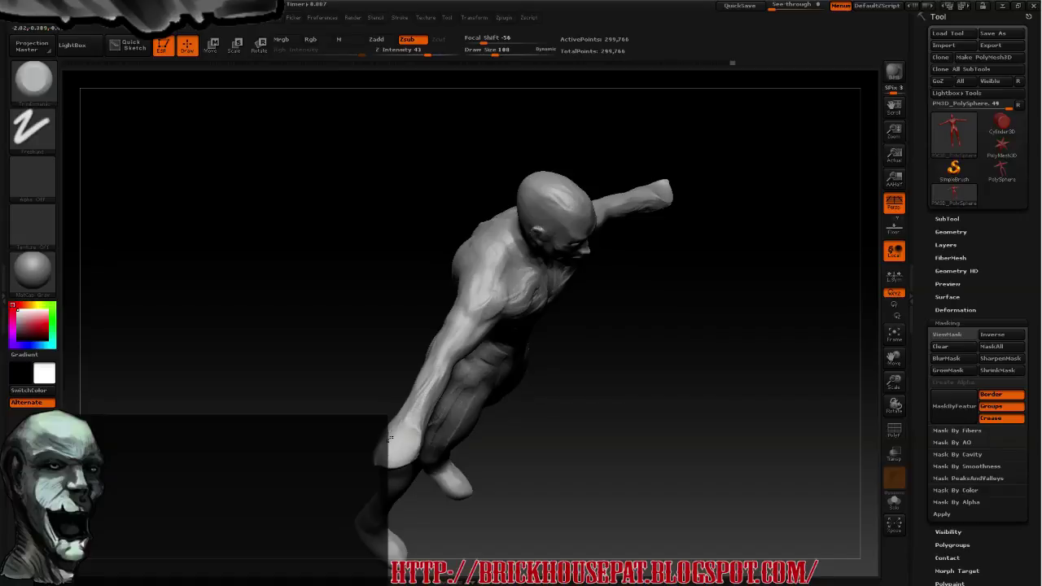
{"action": "mouse_move", "coordinate": [553, 481]}
{"action": "left_mouse_down"}
{"action": "mouse_move", "coordinate": [514, 444]}
{"action": "mouse_move", "coordinate": [349, 412]}
{"action": "left_mouse_up"}
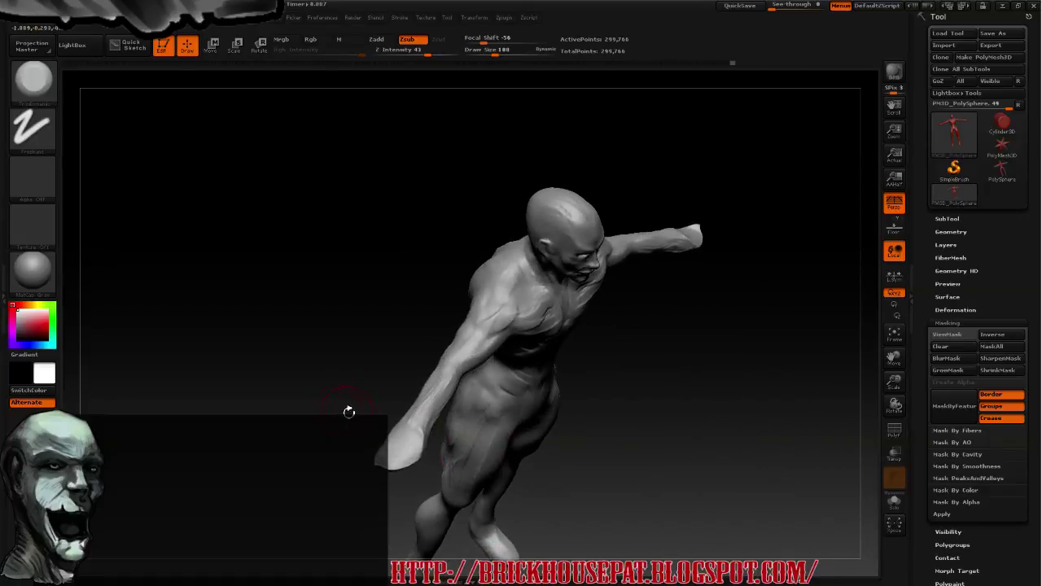
Shift-smooth the forearm and raise Z Intensity to 55
{"action": "key", "text": "shift"}
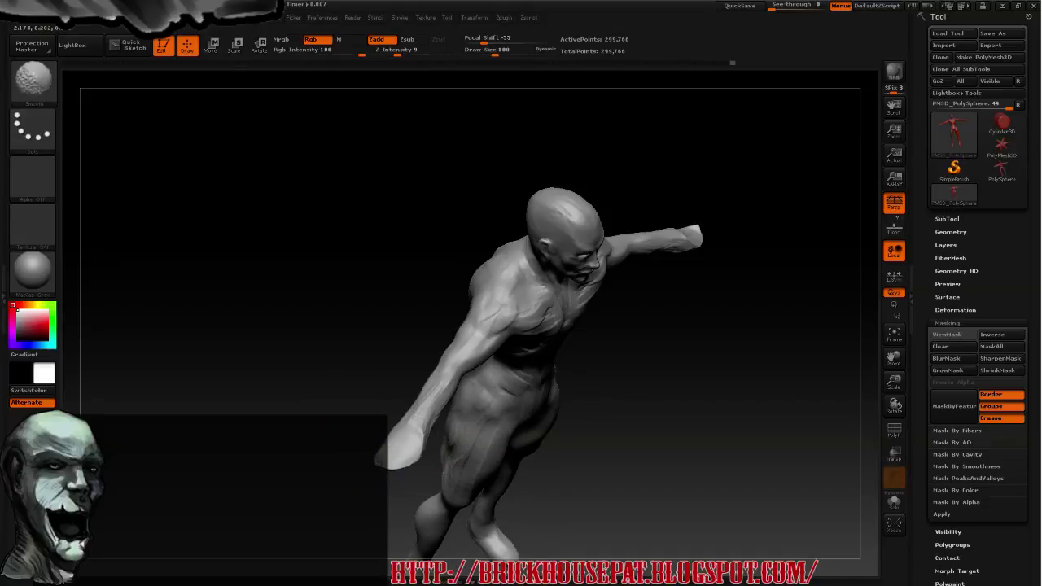
{"action": "key", "text": "alt"}
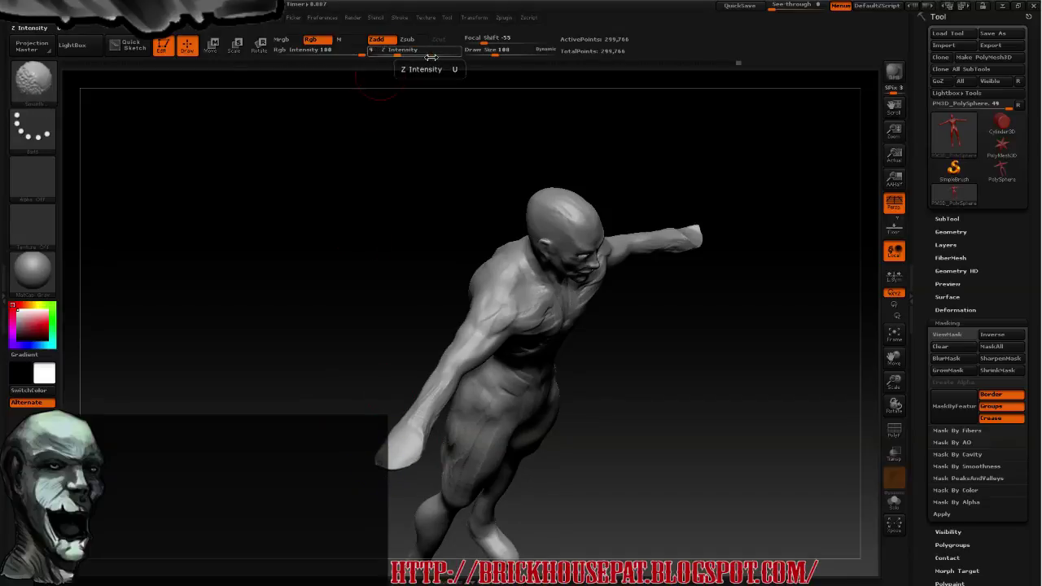
{"action": "left_click_drag", "start_coordinate": [430, 57], "coordinate": [437, 57], "text": "shift"}
{"action": "left_click_drag", "start_coordinate": [340, 482], "coordinate": [379, 473], "text": "shift"}
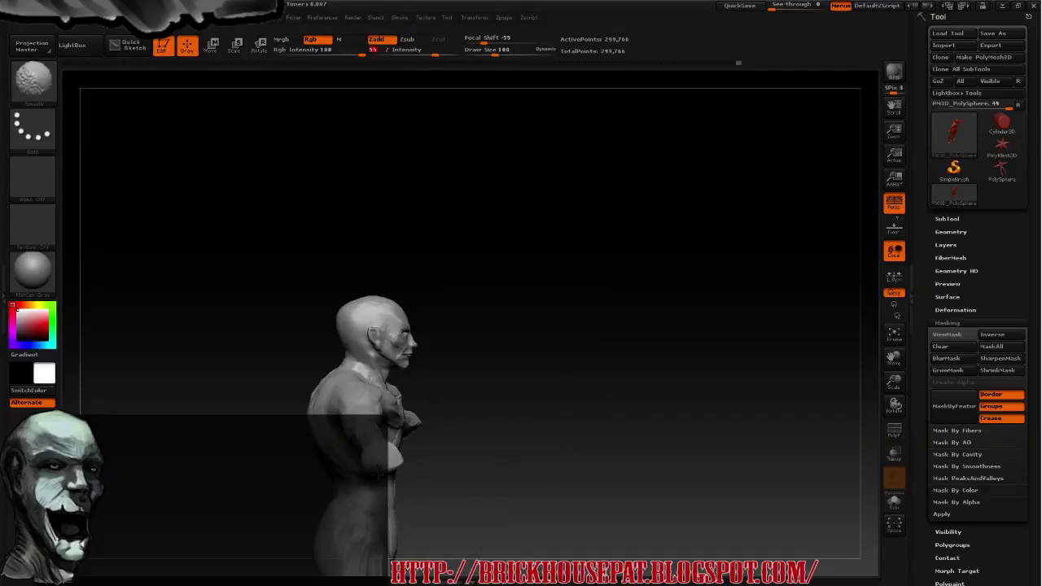
{"action": "left_click_drag", "start_coordinate": [446, 456], "coordinate": [362, 478]}
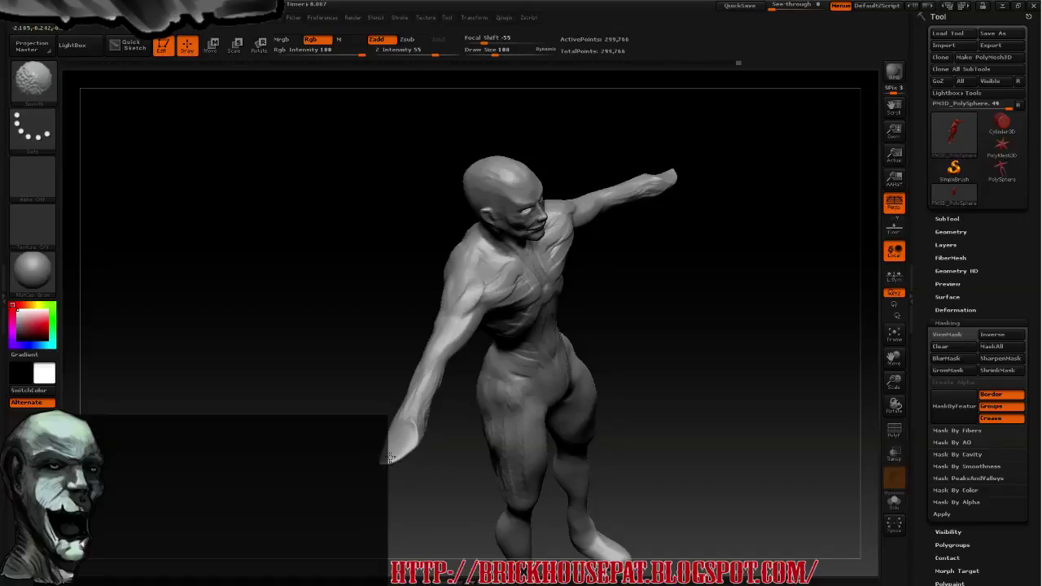
Smooth and round off both hands, viewed from the side
{"action": "key", "text": "b"}
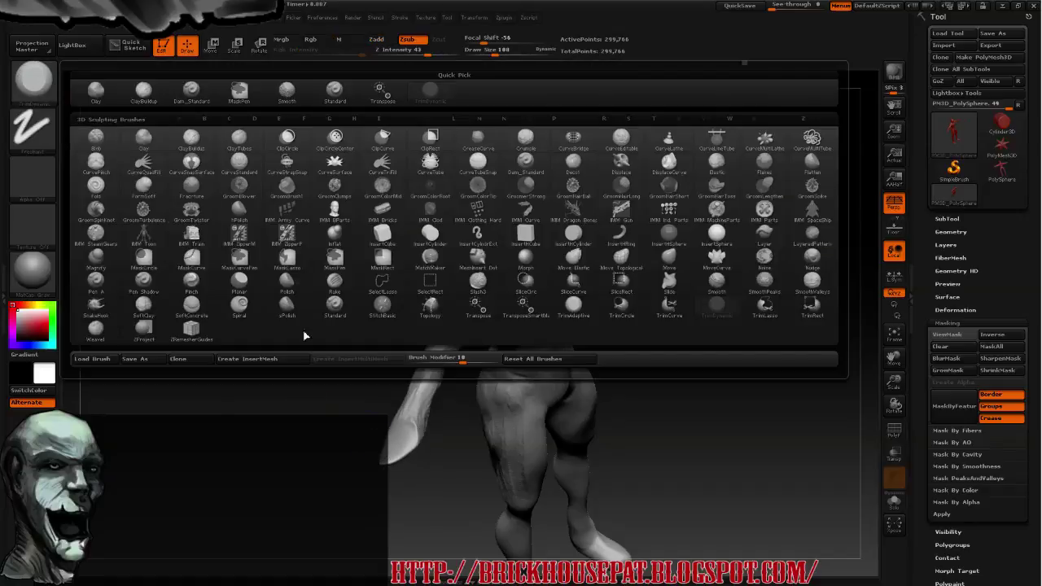
{"action": "left_click_drag", "start_coordinate": [361, 474], "coordinate": [456, 383]}
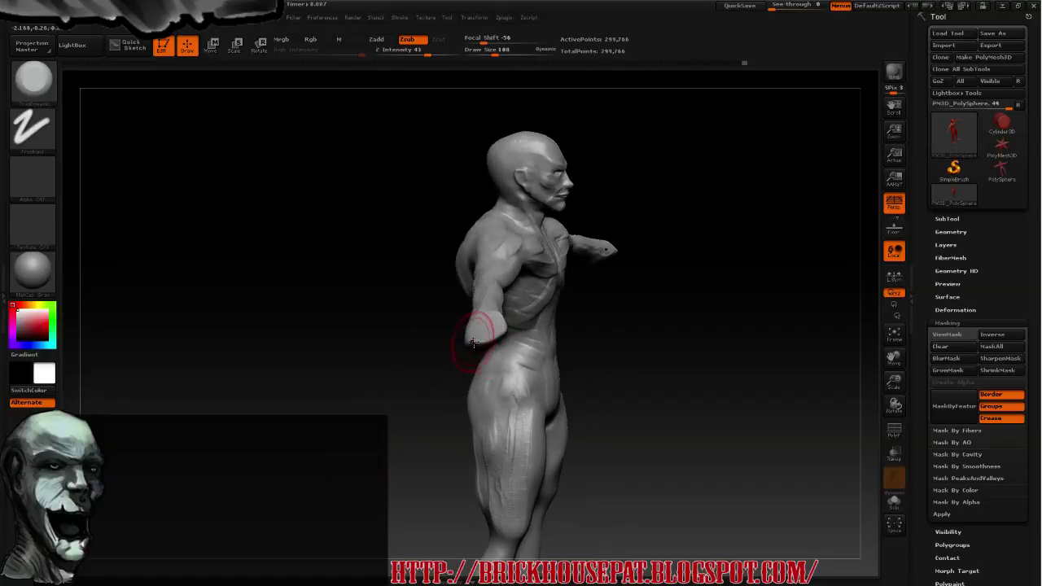
{"action": "left_click_drag", "start_coordinate": [473, 342], "coordinate": [474, 345], "text": "shift"}
{"action": "left_click_drag", "start_coordinate": [409, 339], "coordinate": [480, 348]}
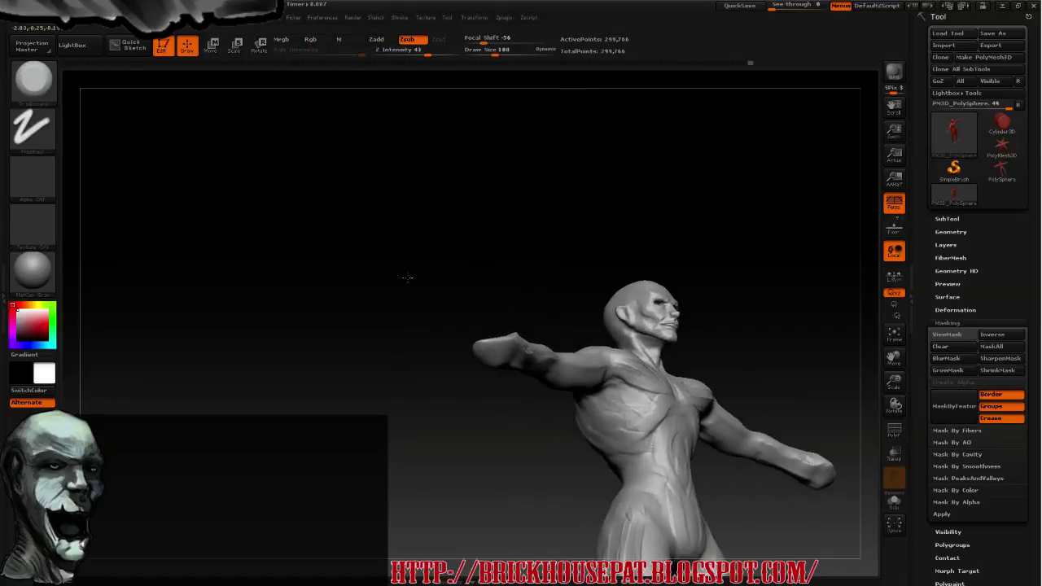
{"action": "mouse_move", "coordinate": [476, 340]}
{"action": "left_mouse_down"}
{"action": "mouse_move", "coordinate": [407, 279]}
{"action": "mouse_move", "coordinate": [489, 353]}
{"action": "mouse_move", "coordinate": [444, 359]}
{"action": "mouse_move", "coordinate": [481, 363]}
{"action": "left_mouse_up"}
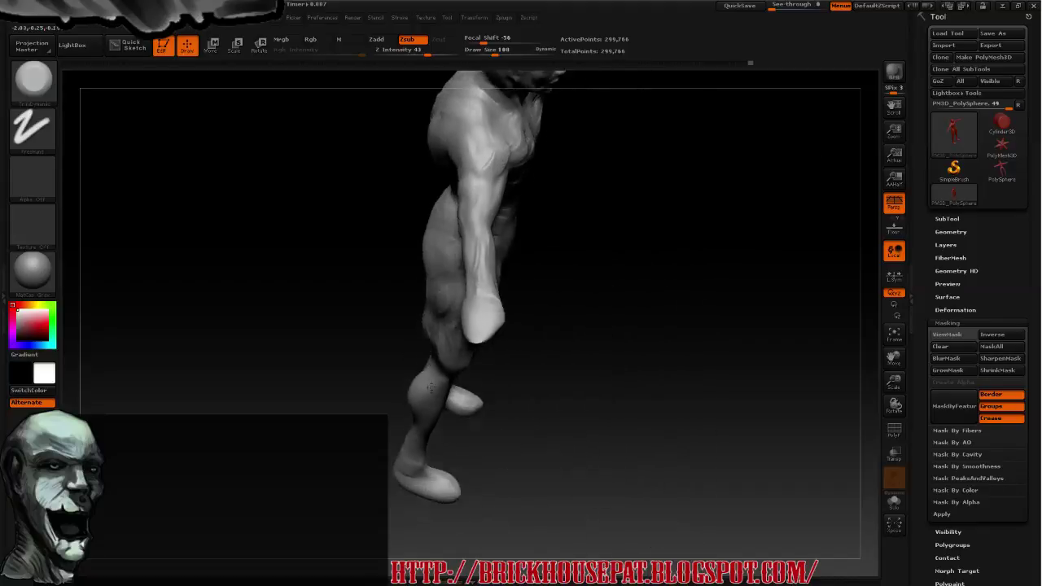
Build up clay on the lower leg with ClayBuildup, then review the arm and torso
{"action": "left_click", "coordinate": [32, 79]}
{"action": "left_click", "coordinate": [190, 138]}
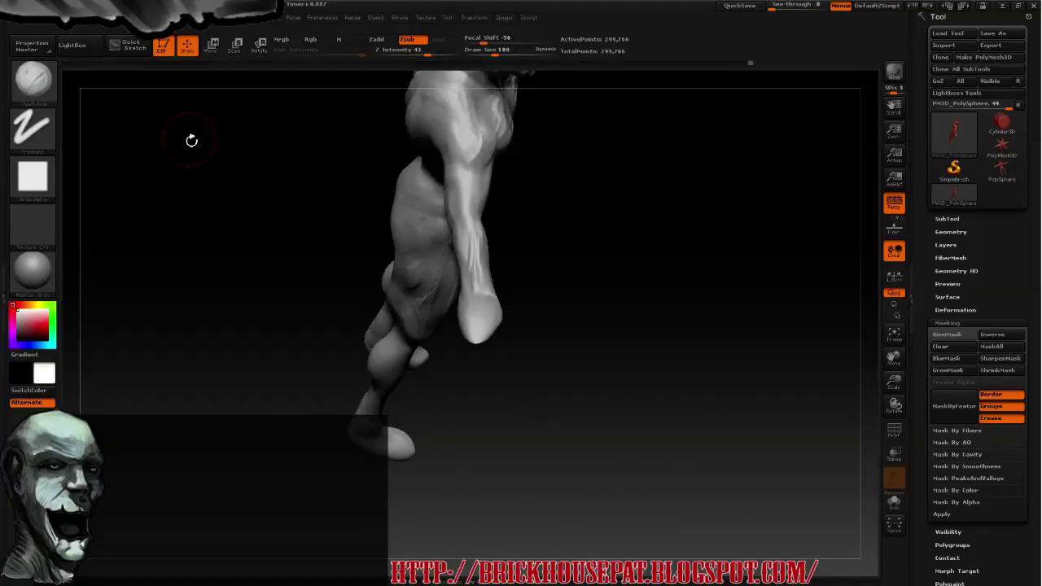
{"action": "left_click_drag", "start_coordinate": [558, 399], "coordinate": [554, 405]}
{"action": "left_click_drag", "start_coordinate": [484, 350], "coordinate": [511, 318]}
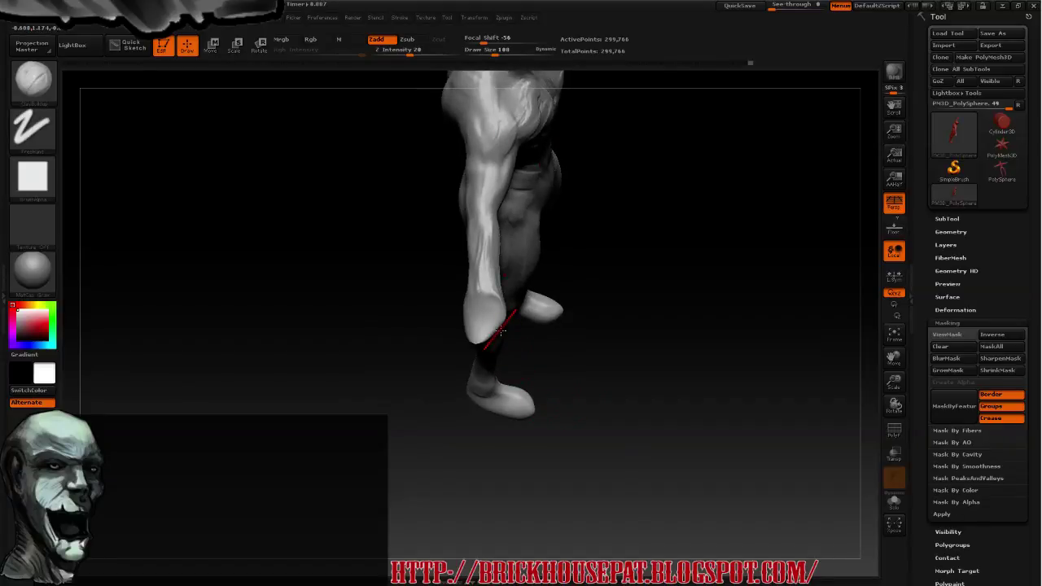
{"action": "left_click_drag", "start_coordinate": [542, 359], "coordinate": [507, 349]}
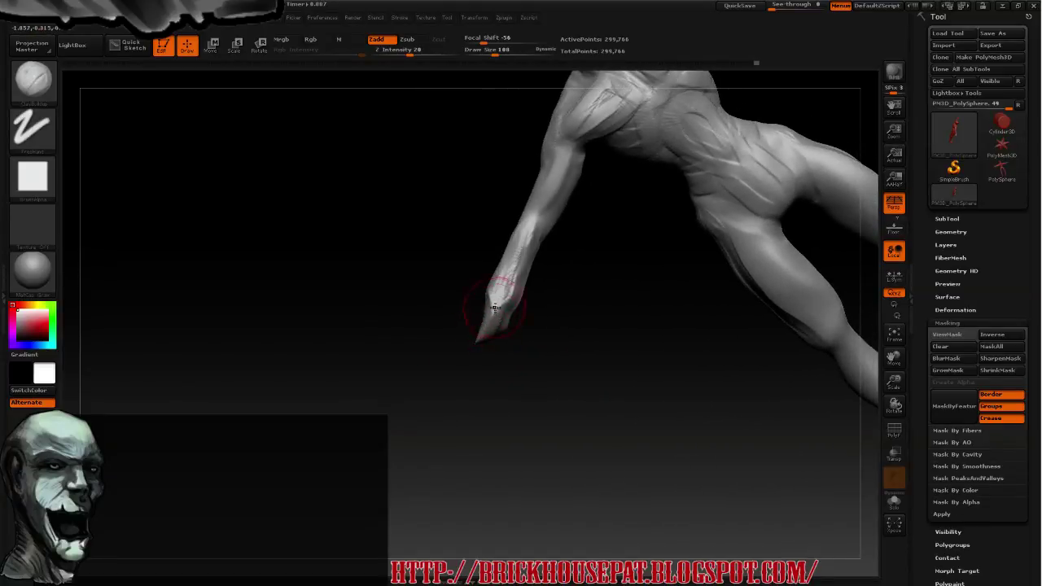
{"action": "left_click_drag", "start_coordinate": [403, 320], "coordinate": [407, 342]}
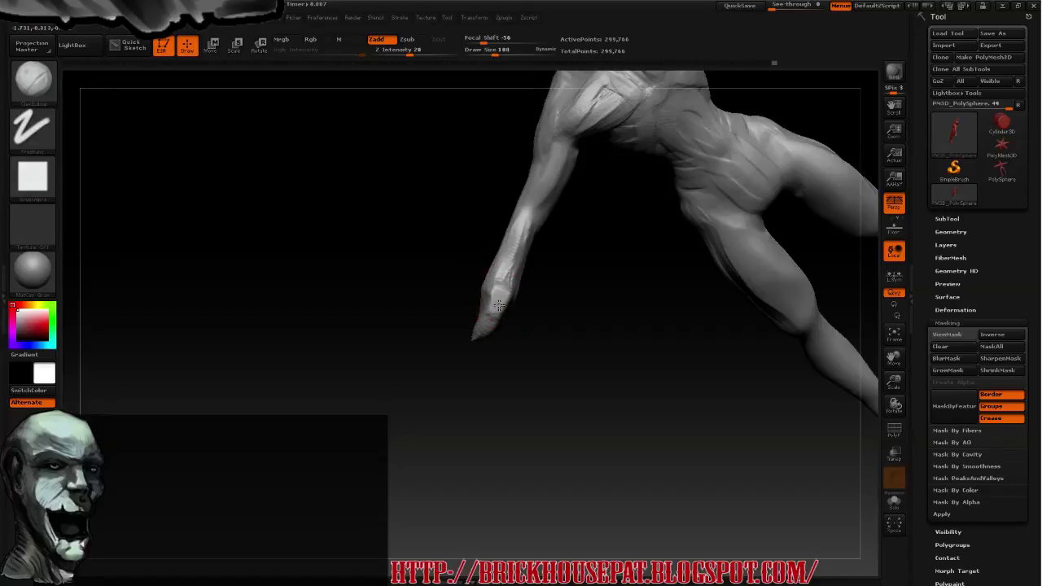
{"action": "mouse_move", "coordinate": [476, 291]}
{"action": "left_mouse_down"}
{"action": "mouse_move", "coordinate": [436, 298]}
{"action": "mouse_move", "coordinate": [402, 286]}
{"action": "mouse_move", "coordinate": [485, 286]}
{"action": "left_mouse_up"}
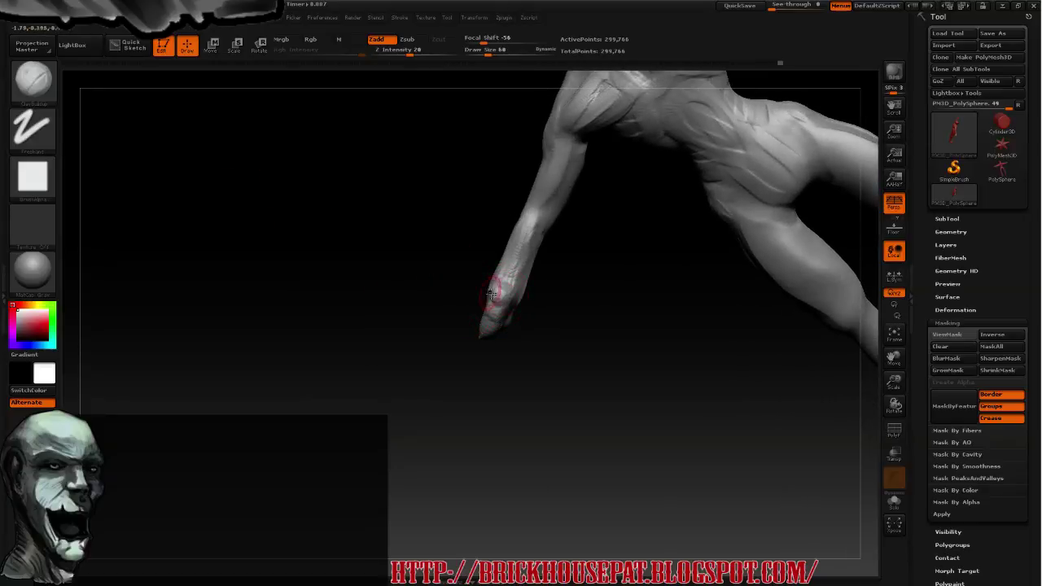
{"action": "mouse_move", "coordinate": [491, 293]}
{"action": "left_mouse_down"}
{"action": "mouse_move", "coordinate": [445, 295]}
{"action": "mouse_move", "coordinate": [415, 245]}
{"action": "mouse_move", "coordinate": [403, 263]}
{"action": "mouse_move", "coordinate": [451, 227]}
{"action": "mouse_move", "coordinate": [490, 291]}
{"action": "left_mouse_up"}
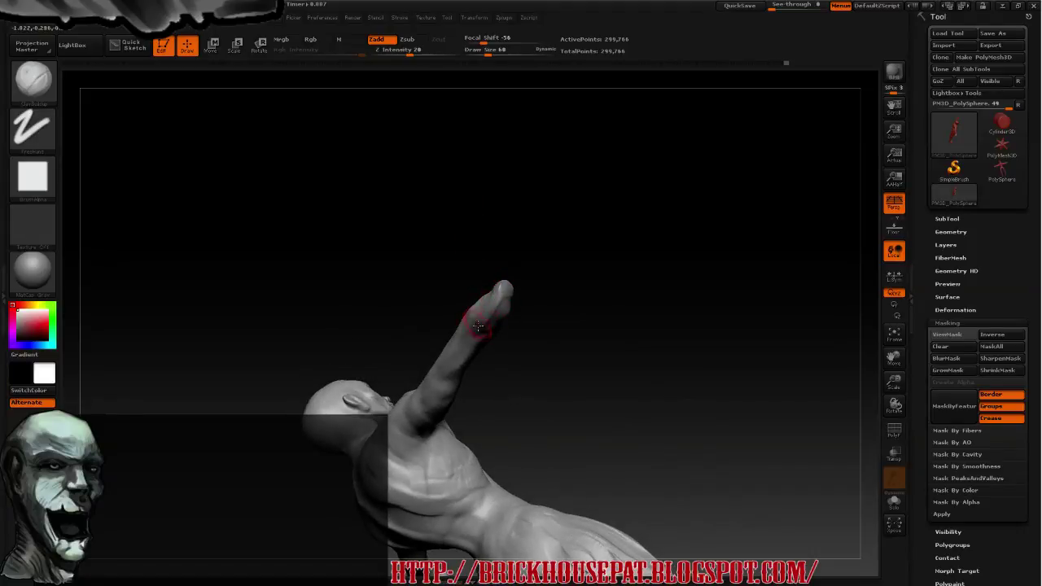
Select a Zsub carving brush and turn the figure to view the fist
{"action": "left_click", "coordinate": [37, 82]}
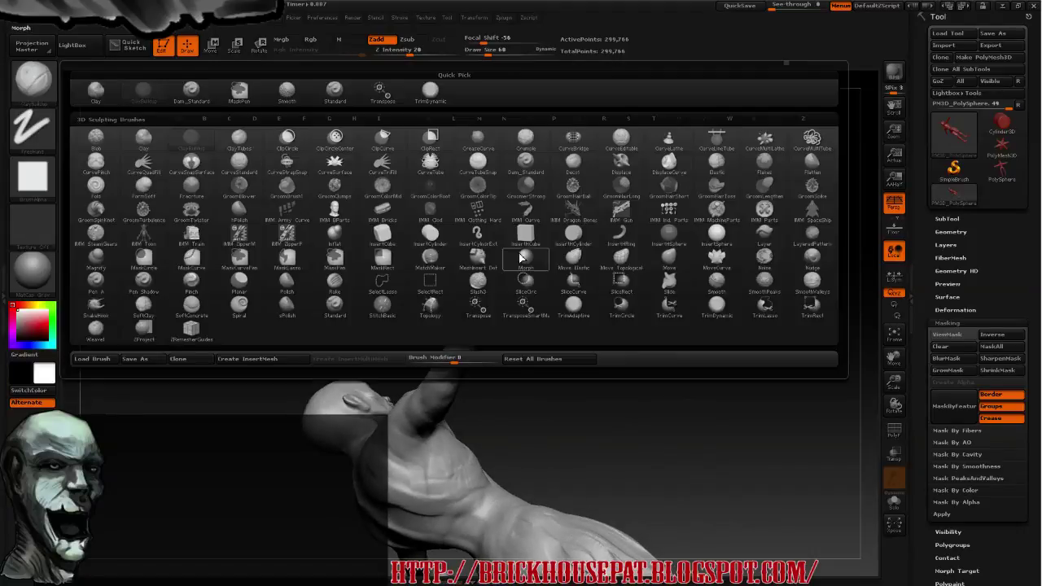
{"action": "left_click", "coordinate": [675, 314]}
{"action": "left_click_drag", "start_coordinate": [569, 324], "coordinate": [516, 312]}
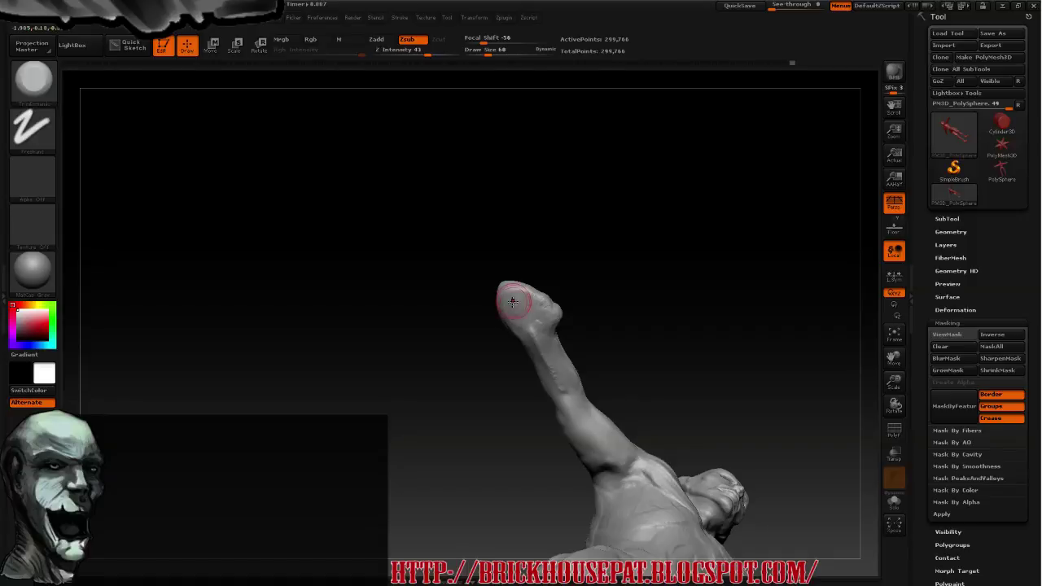
{"action": "left_click_drag", "start_coordinate": [512, 302], "coordinate": [512, 297]}
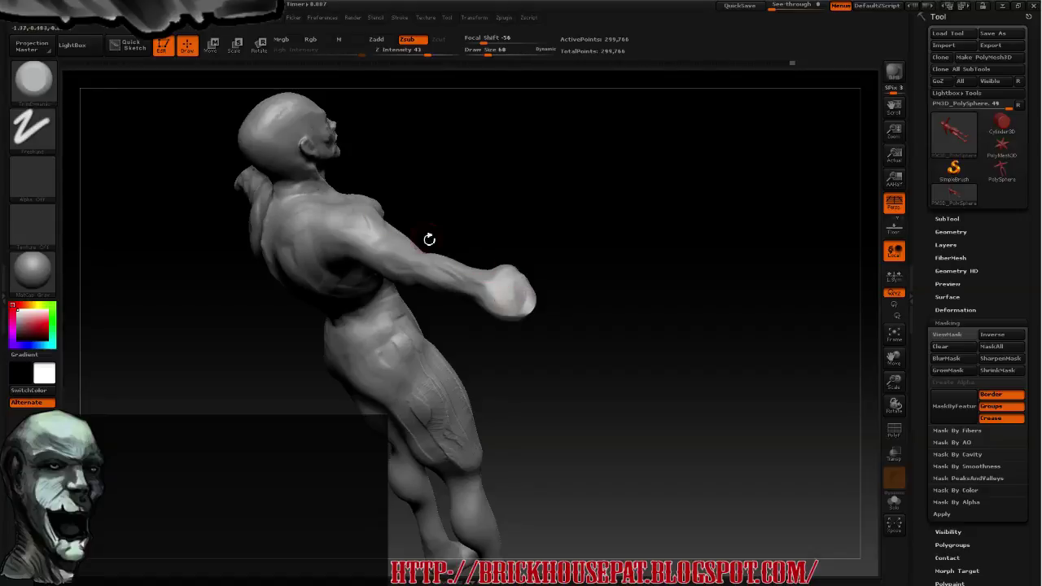
Bulk up the fist with the ClayBuildup brush, then Shift-smooth it
{"action": "left_click", "coordinate": [33, 80]}
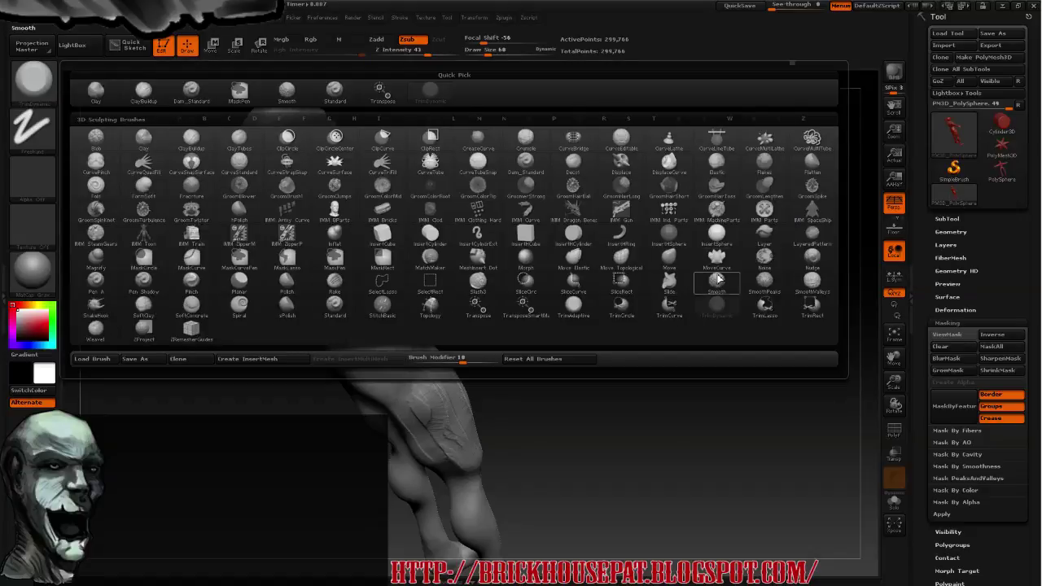
{"action": "left_click", "coordinate": [241, 143]}
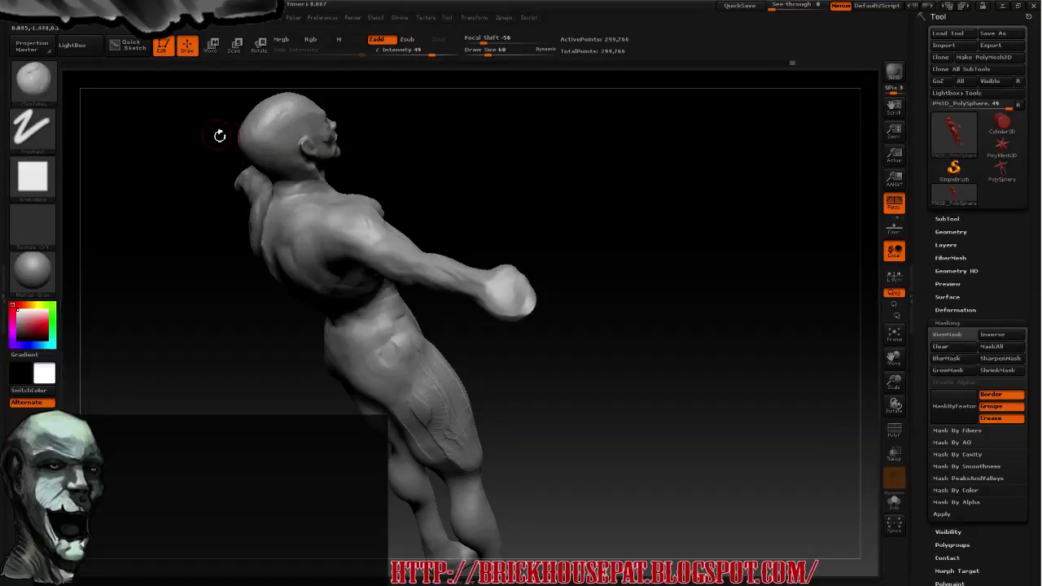
{"action": "left_click", "coordinate": [33, 80]}
{"action": "left_click", "coordinate": [191, 137]}
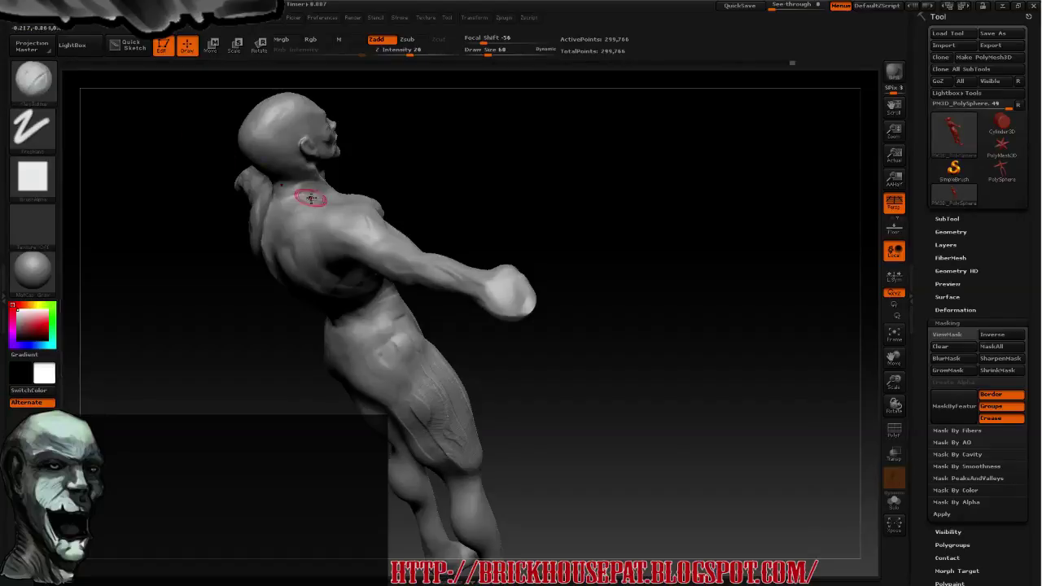
{"action": "left_click_drag", "start_coordinate": [523, 290], "coordinate": [560, 323]}
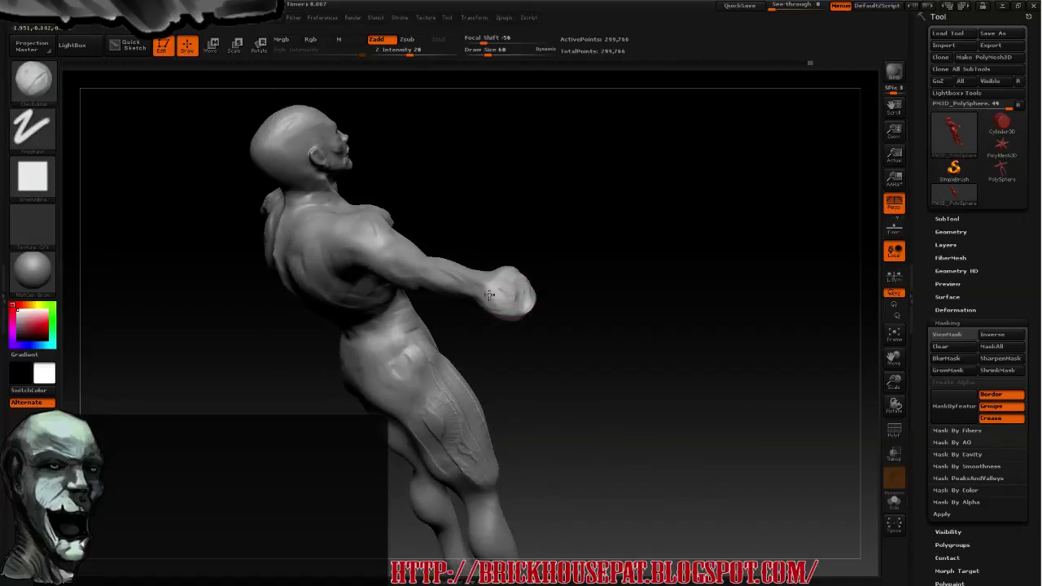
{"action": "mouse_move", "coordinate": [579, 281]}
{"action": "left_mouse_down"}
{"action": "mouse_move", "coordinate": [560, 341]}
{"action": "mouse_move", "coordinate": [531, 316]}
{"action": "mouse_move", "coordinate": [511, 355]}
{"action": "mouse_move", "coordinate": [516, 332]}
{"action": "left_mouse_up"}
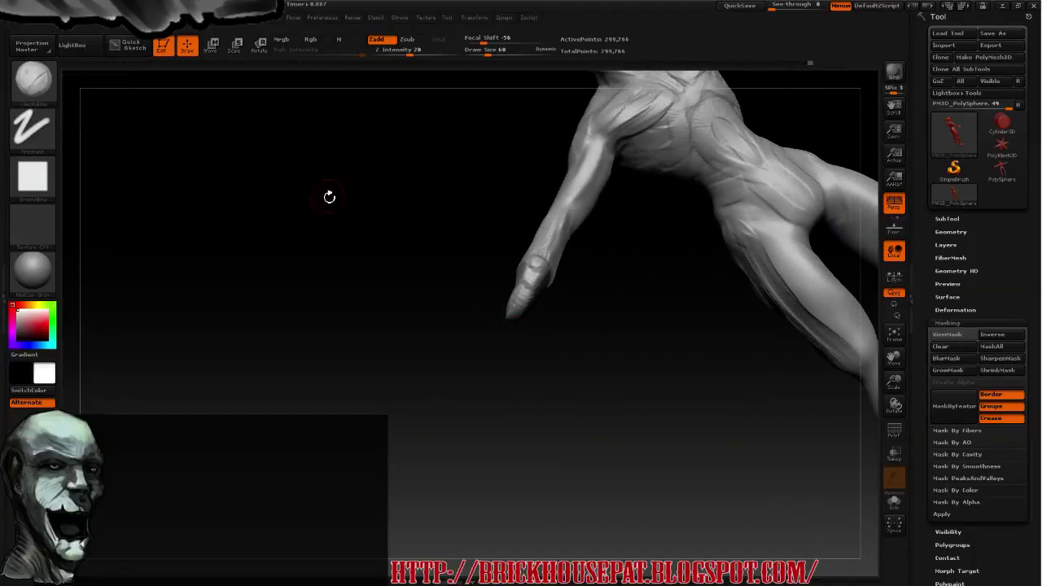
{"action": "left_click_drag", "start_coordinate": [471, 259], "coordinate": [463, 286]}
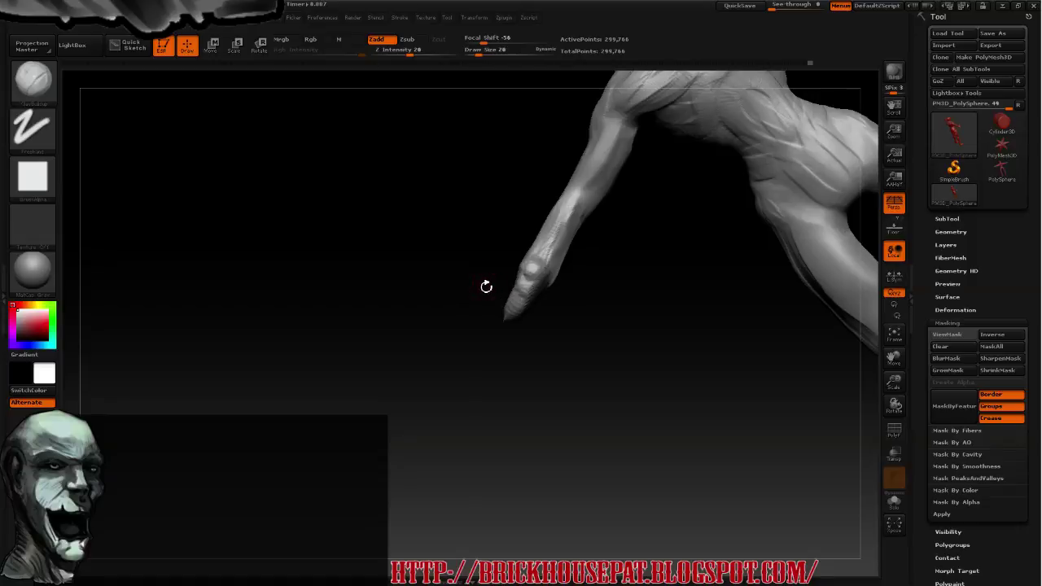
{"action": "key", "text": "shift"}
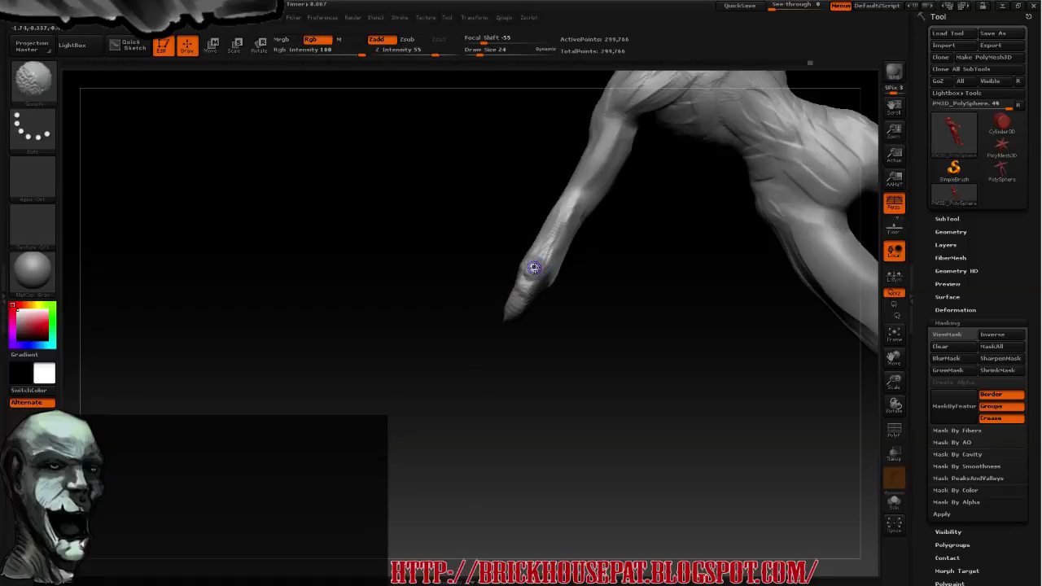
Paint a mask on the fist, show it with Ctrl+H, and invert it so only the fist is free
{"action": "key", "text": "ctrl"}
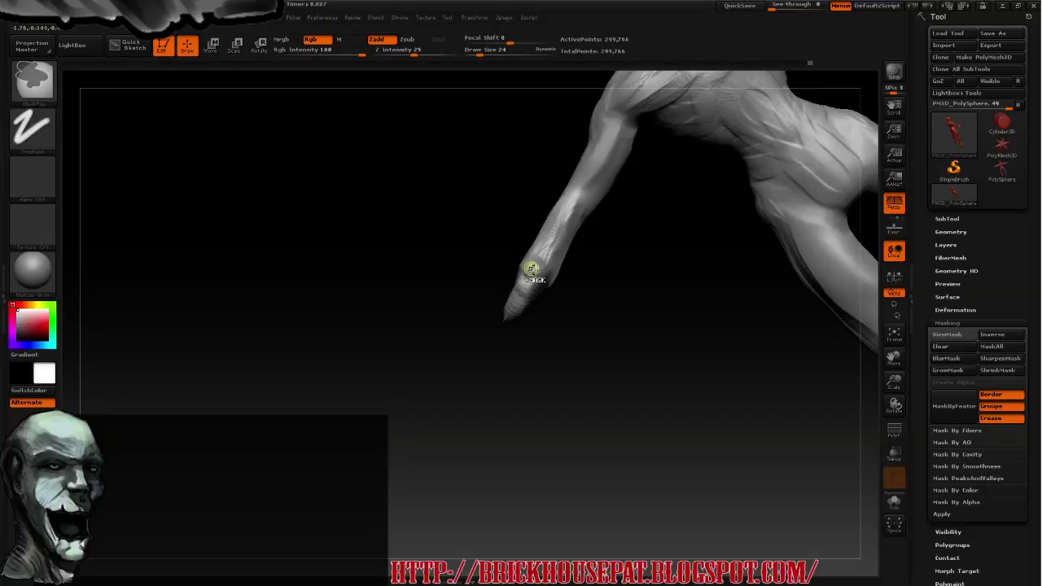
{"action": "key", "text": "ctrl+h"}
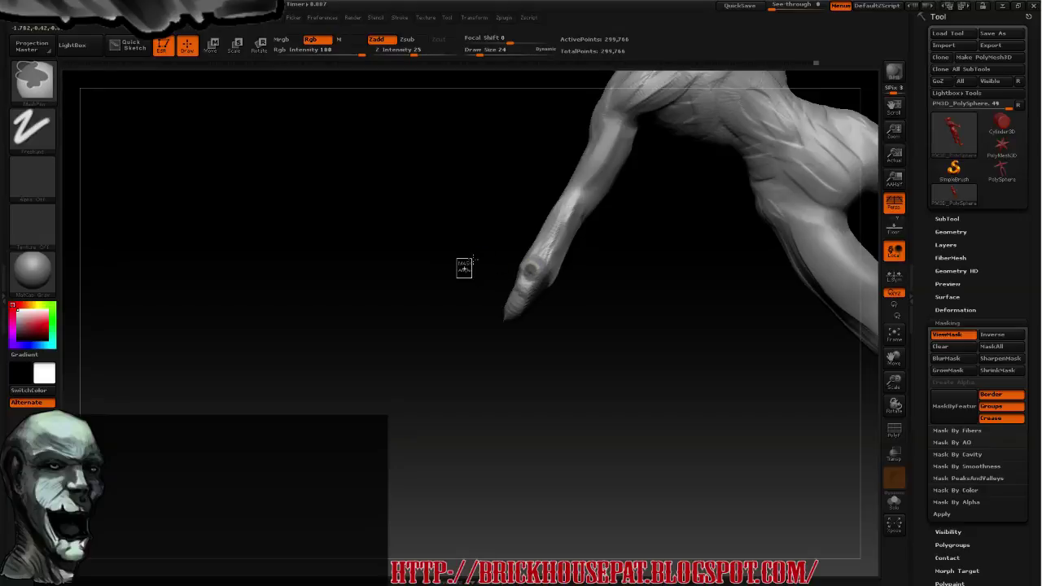
{"action": "key", "text": "shift"}
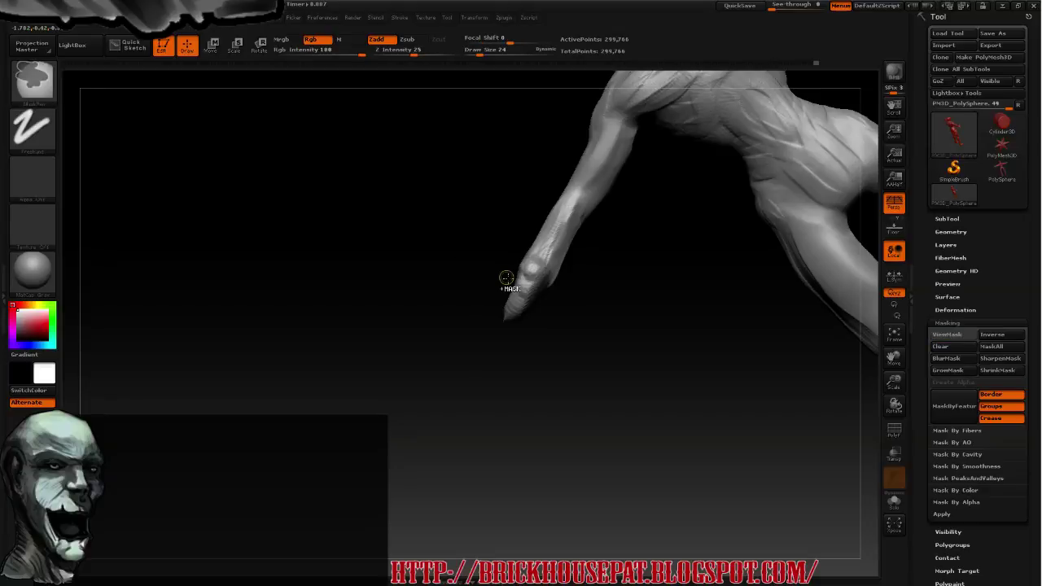
{"action": "mouse_move", "coordinate": [542, 317]}
{"action": "left_mouse_down", "text": "shift"}
{"action": "mouse_move", "coordinate": [470, 296]}
{"action": "mouse_move", "coordinate": [490, 202]}
{"action": "mouse_move", "coordinate": [519, 181]}
{"action": "mouse_move", "coordinate": [532, 186]}
{"action": "mouse_move", "coordinate": [523, 289]}
{"action": "left_mouse_up", "text": "shift"}
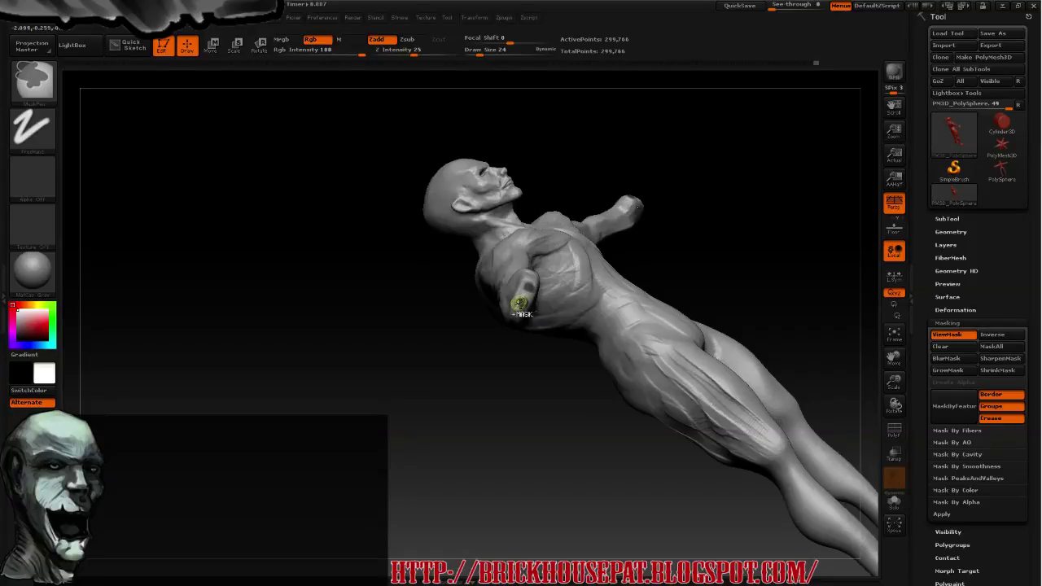
{"action": "mouse_move", "coordinate": [472, 363]}
{"action": "left_mouse_down"}
{"action": "mouse_move", "coordinate": [476, 331]}
{"action": "mouse_move", "coordinate": [523, 315]}
{"action": "mouse_move", "coordinate": [508, 329]}
{"action": "left_mouse_up"}
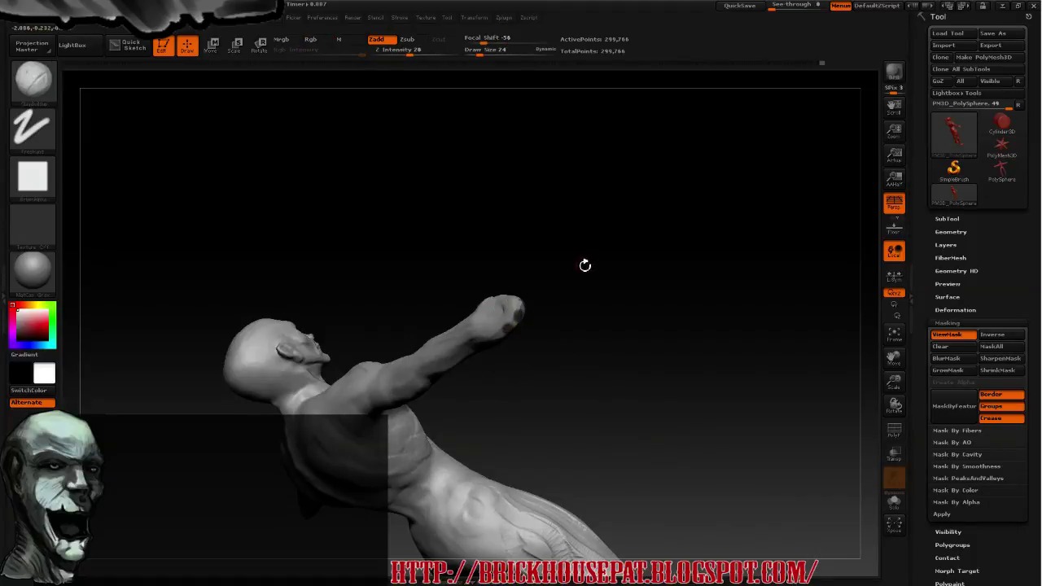
{"action": "left_click_drag", "start_coordinate": [586, 263], "coordinate": [521, 367]}
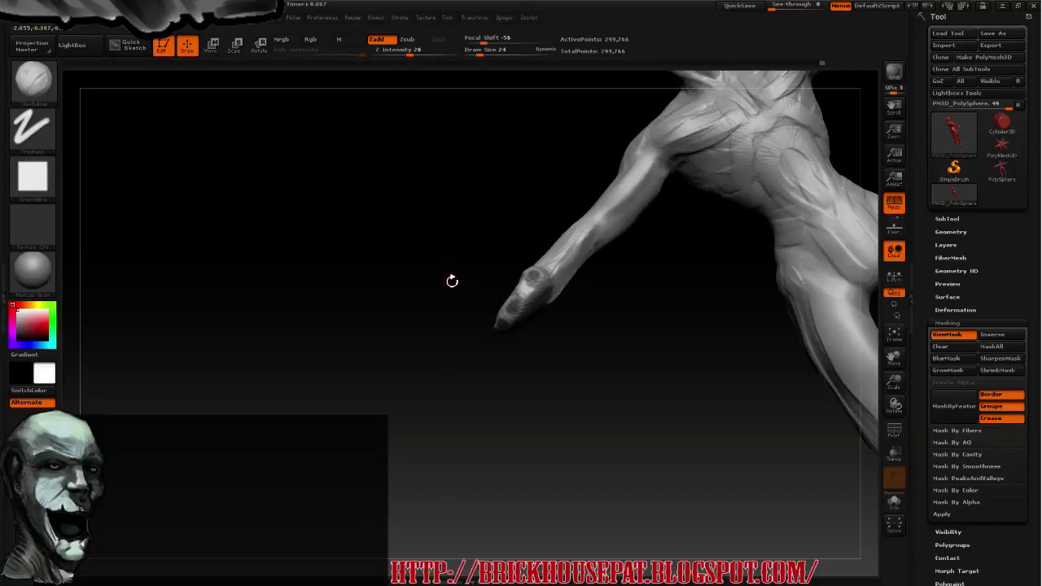
{"action": "left_click", "coordinate": [437, 268], "text": "ctrl"}
{"action": "mouse_move", "coordinate": [431, 271]}
{"action": "left_mouse_down"}
{"action": "mouse_move", "coordinate": [523, 226]}
{"action": "mouse_move", "coordinate": [477, 302]}
{"action": "mouse_move", "coordinate": [430, 281]}
{"action": "mouse_move", "coordinate": [438, 305]}
{"action": "mouse_move", "coordinate": [488, 235]}
{"action": "mouse_move", "coordinate": [471, 168]}
{"action": "mouse_move", "coordinate": [507, 237]}
{"action": "mouse_move", "coordinate": [483, 169]}
{"action": "left_mouse_up"}
Inflate the unmasked hand to about 97 using Tool > Deformation > Inflate
{"action": "scroll", "coordinate": [920, 455], "scroll_direction": "down", "scroll_amount": 2}
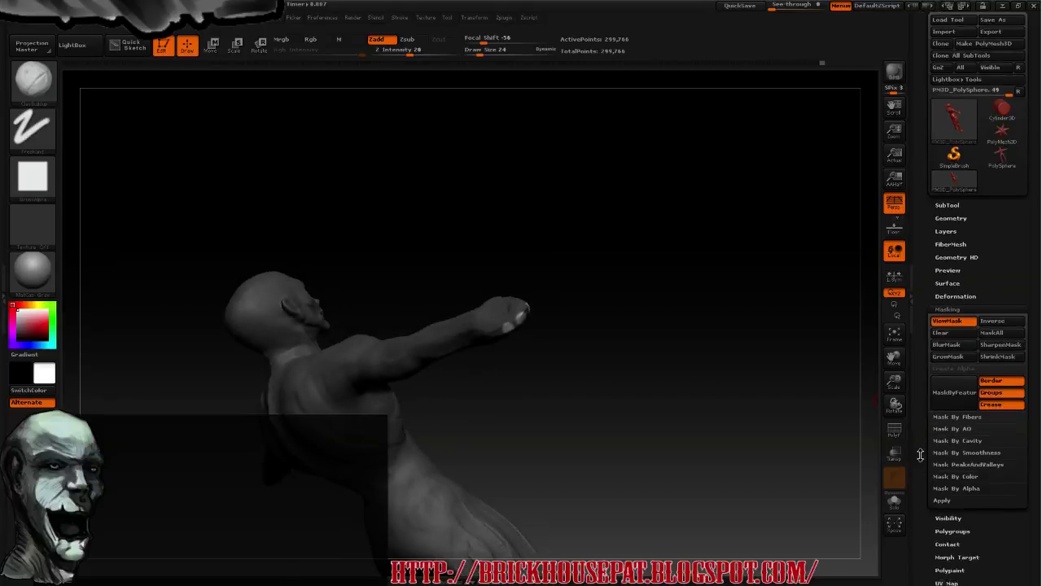
{"action": "scroll", "coordinate": [919, 455], "scroll_direction": "down", "scroll_amount": 3}
{"action": "scroll", "coordinate": [939, 412], "scroll_direction": "down", "scroll_amount": 2}
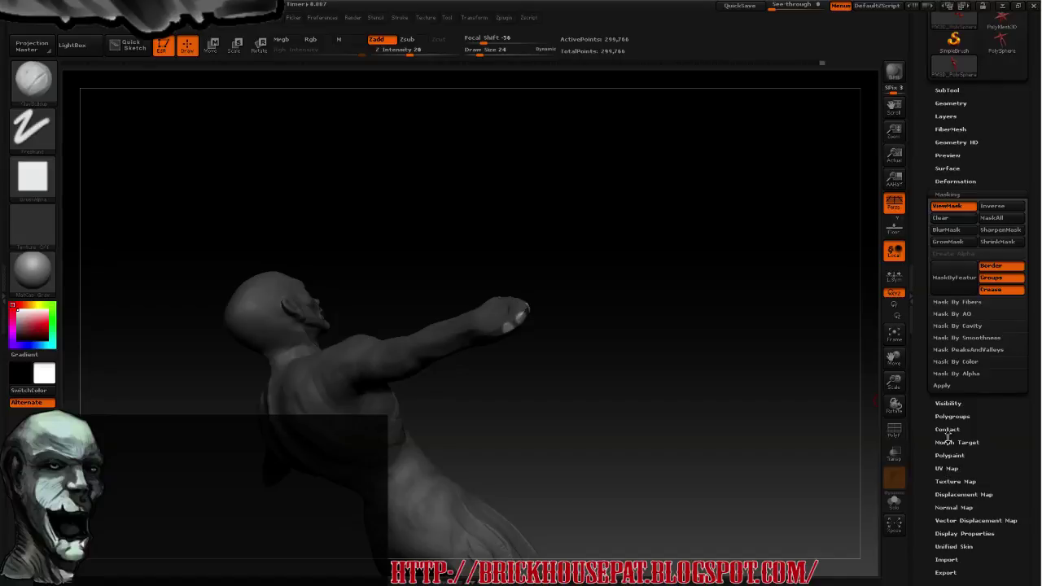
{"action": "left_click", "coordinate": [954, 183]}
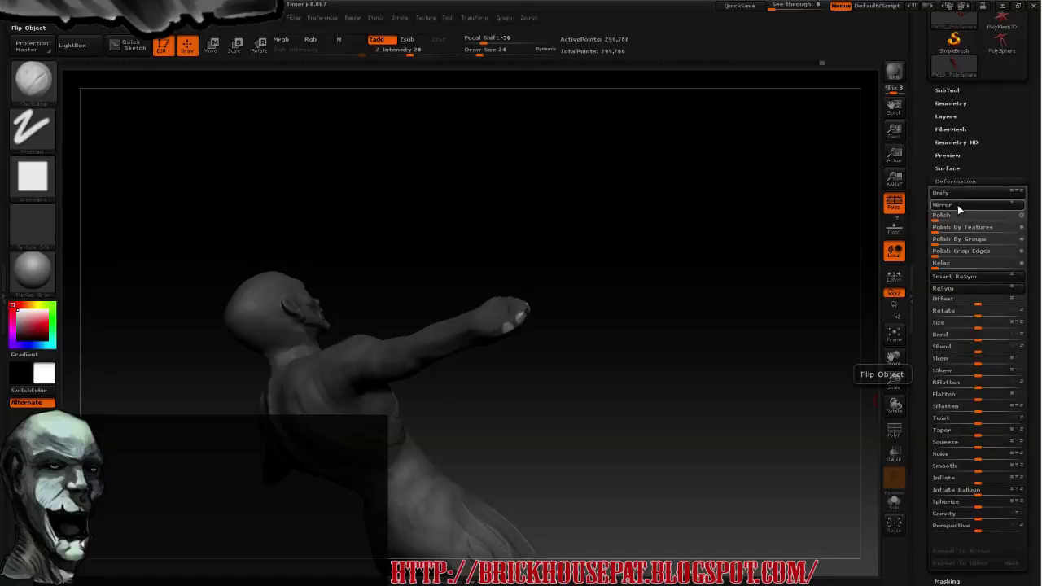
{"action": "left_click", "coordinate": [977, 485]}
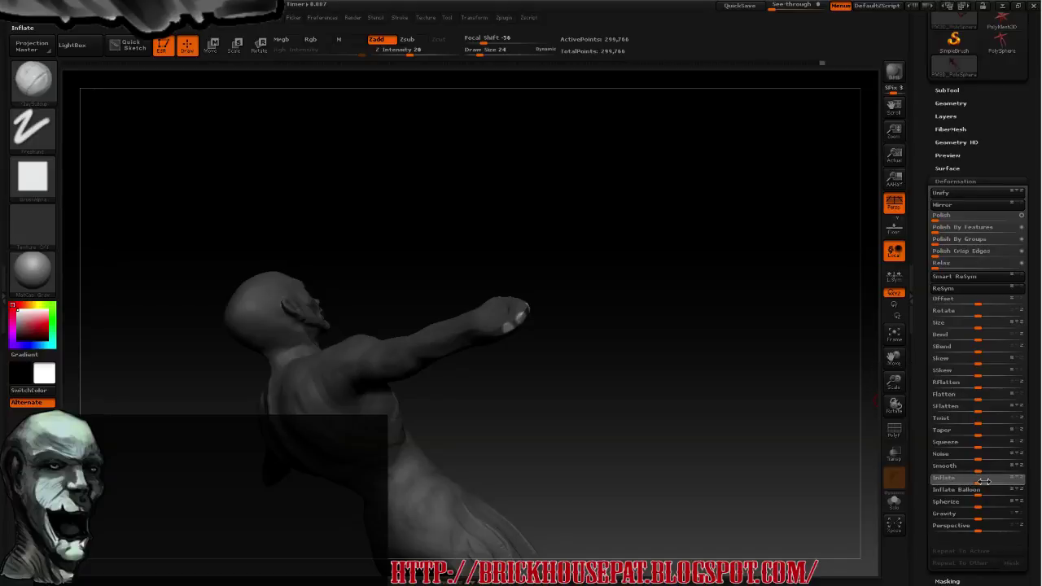
{"action": "left_click_drag", "start_coordinate": [984, 481], "coordinate": [1006, 473]}
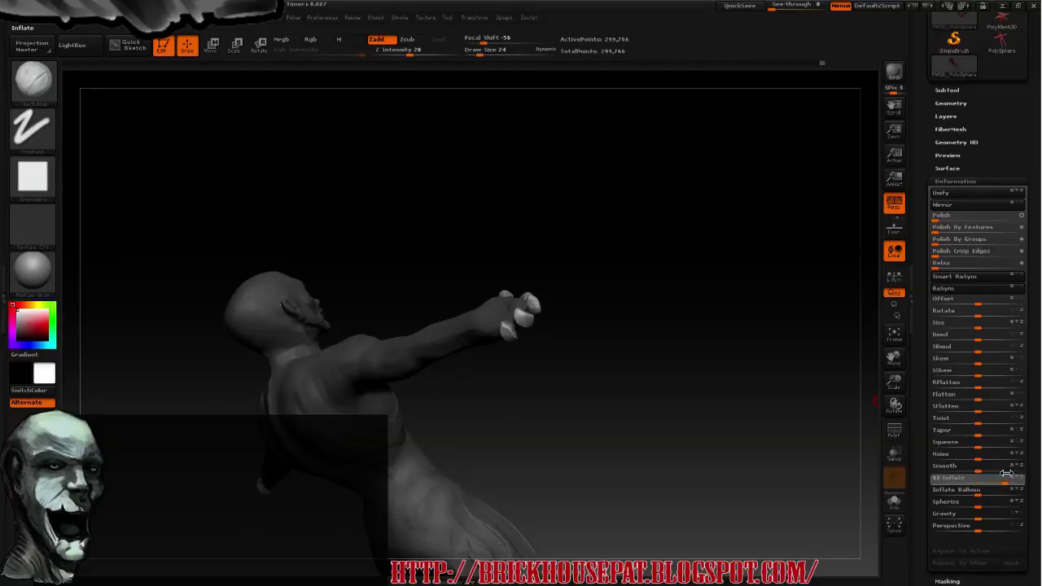
{"action": "left_click_drag", "start_coordinate": [1006, 472], "coordinate": [1009, 472]}
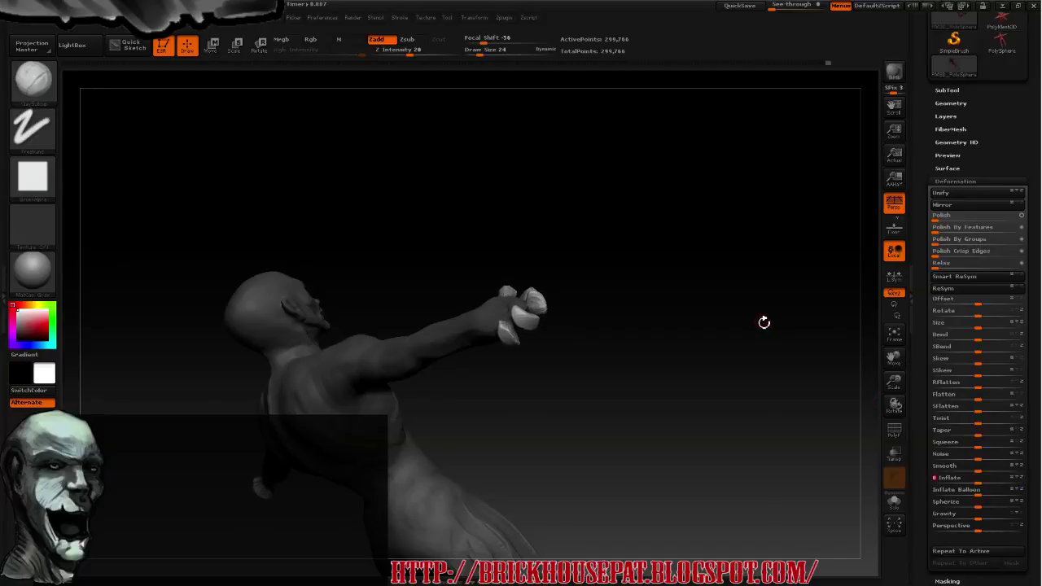
{"action": "left_click_drag", "start_coordinate": [692, 323], "coordinate": [695, 385]}
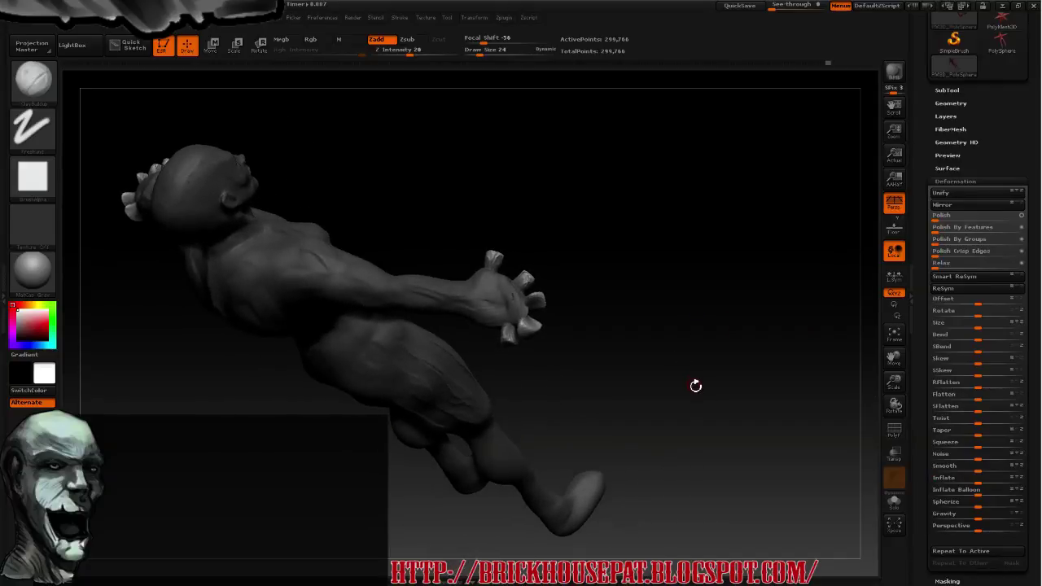
Clear the mask and orbit to face the outstretched arm and hand
{"action": "left_click_drag", "start_coordinate": [686, 333], "coordinate": [686, 439], "text": "ctrl"}
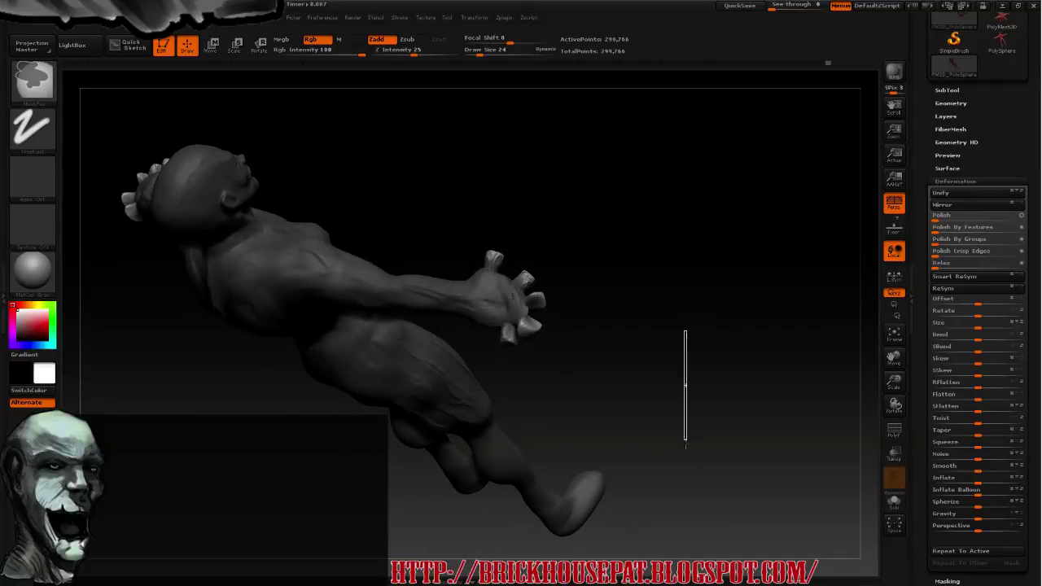
{"action": "left_click_drag", "start_coordinate": [685, 303], "coordinate": [702, 465], "text": "ctrl"}
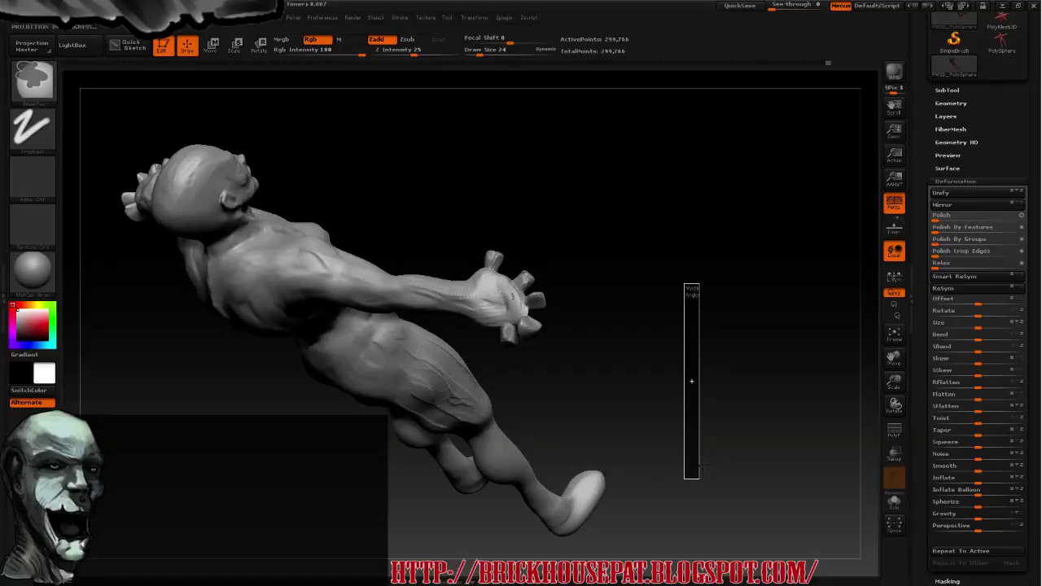
{"action": "mouse_move", "coordinate": [651, 326]}
{"action": "left_mouse_down"}
{"action": "mouse_move", "coordinate": [630, 391]}
{"action": "mouse_move", "coordinate": [558, 390]}
{"action": "mouse_move", "coordinate": [600, 361]}
{"action": "mouse_move", "coordinate": [616, 320]}
{"action": "mouse_move", "coordinate": [565, 325]}
{"action": "mouse_move", "coordinate": [396, 267]}
{"action": "mouse_move", "coordinate": [502, 305]}
{"action": "left_mouse_up"}
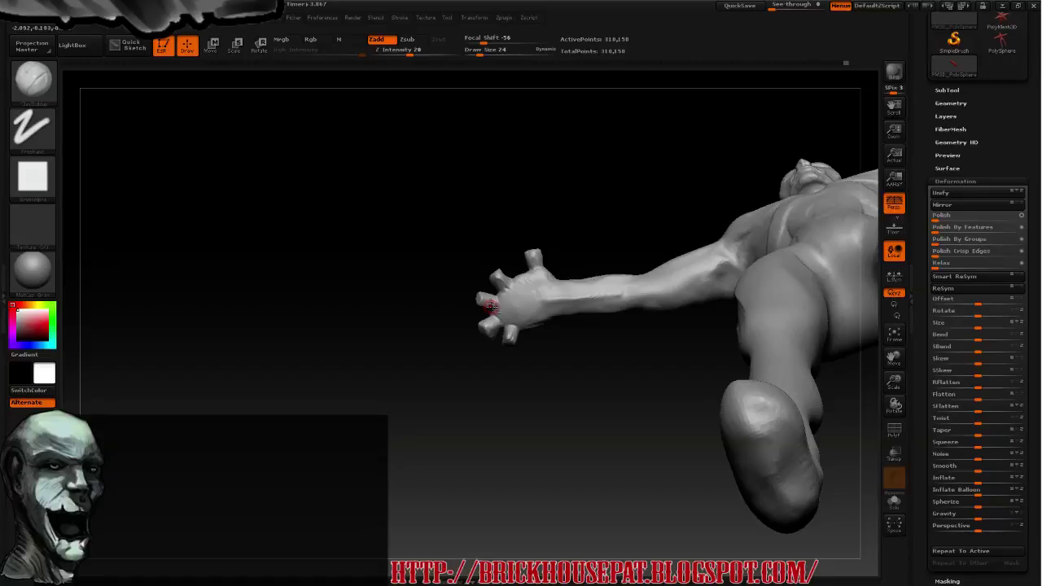
{"action": "left_click_drag", "start_coordinate": [483, 341], "coordinate": [472, 298]}
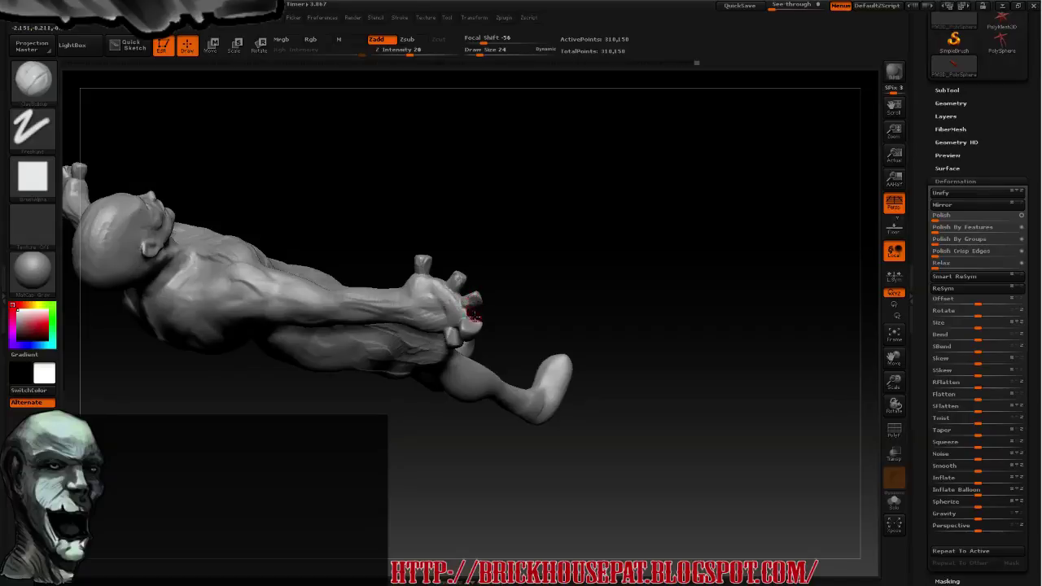
{"action": "mouse_move", "coordinate": [474, 317]}
{"action": "left_mouse_down"}
{"action": "mouse_move", "coordinate": [532, 304]}
{"action": "mouse_move", "coordinate": [475, 326]}
{"action": "left_mouse_up"}
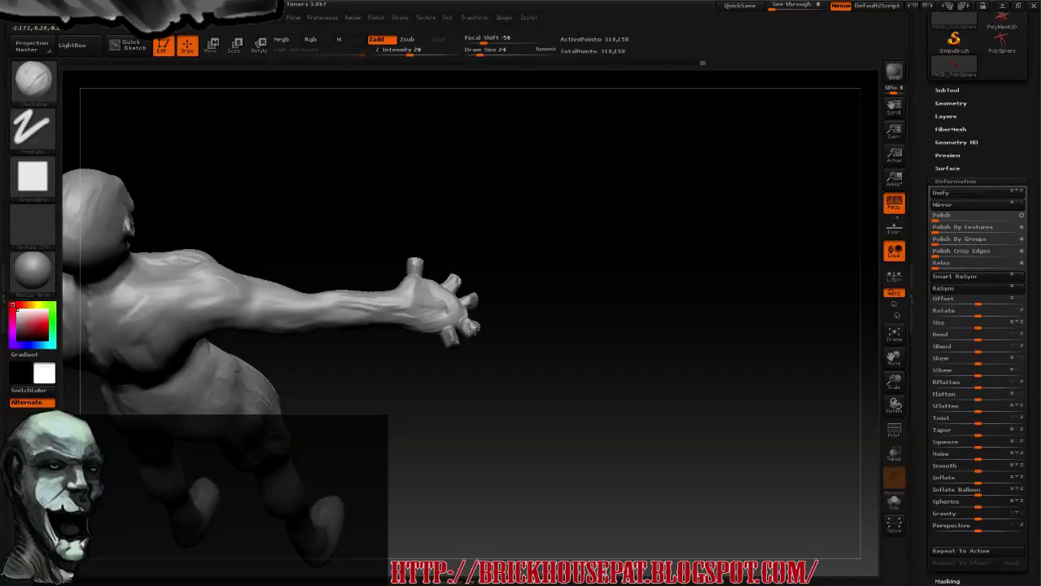
Briefly Shift-smooth the hand and inspect it from above and the side
{"action": "key", "text": "shift"}
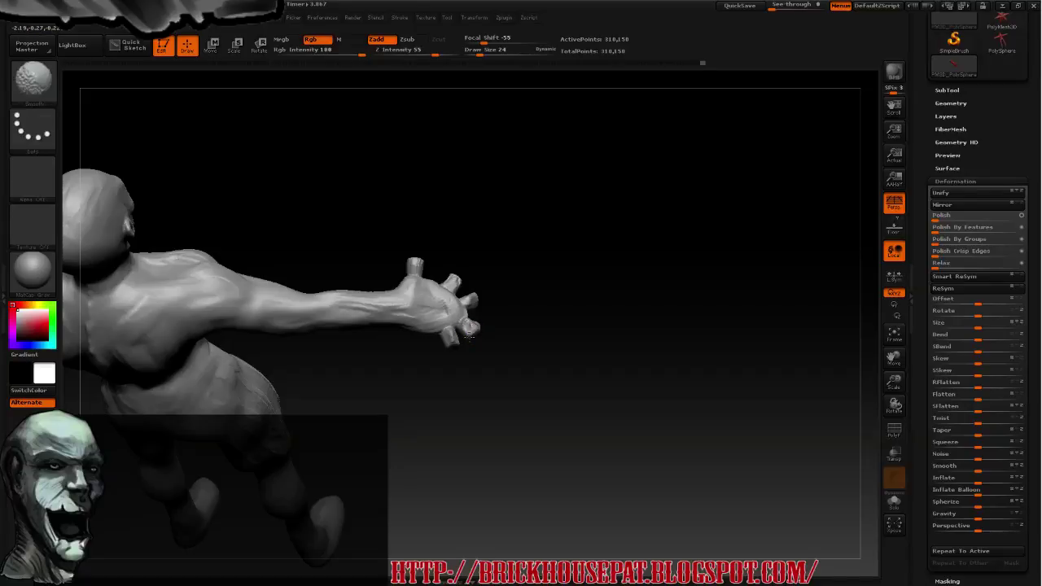
{"action": "left_click_drag", "start_coordinate": [511, 351], "coordinate": [490, 330]}
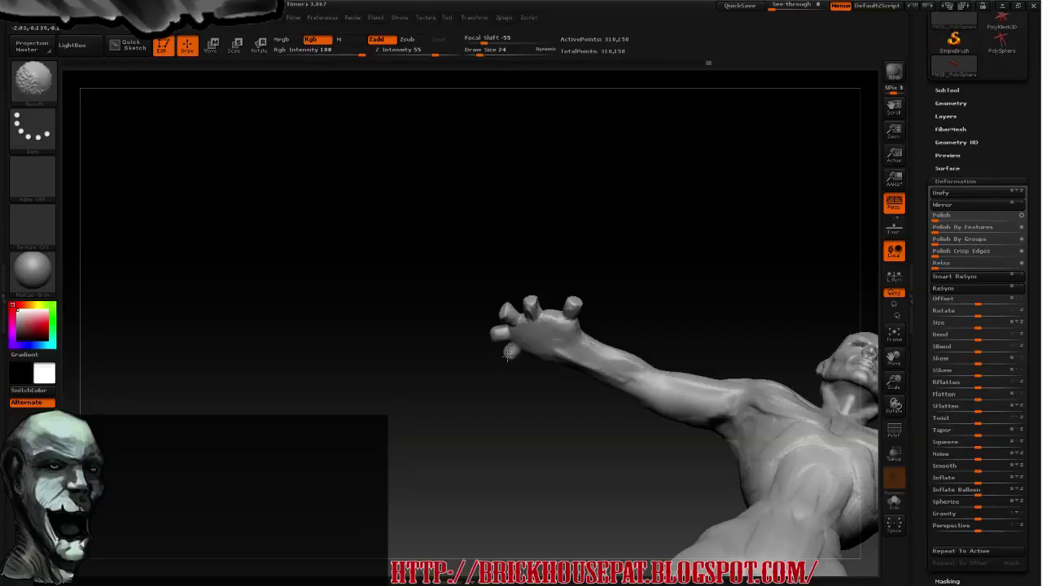
{"action": "left_click_drag", "start_coordinate": [442, 252], "coordinate": [531, 283]}
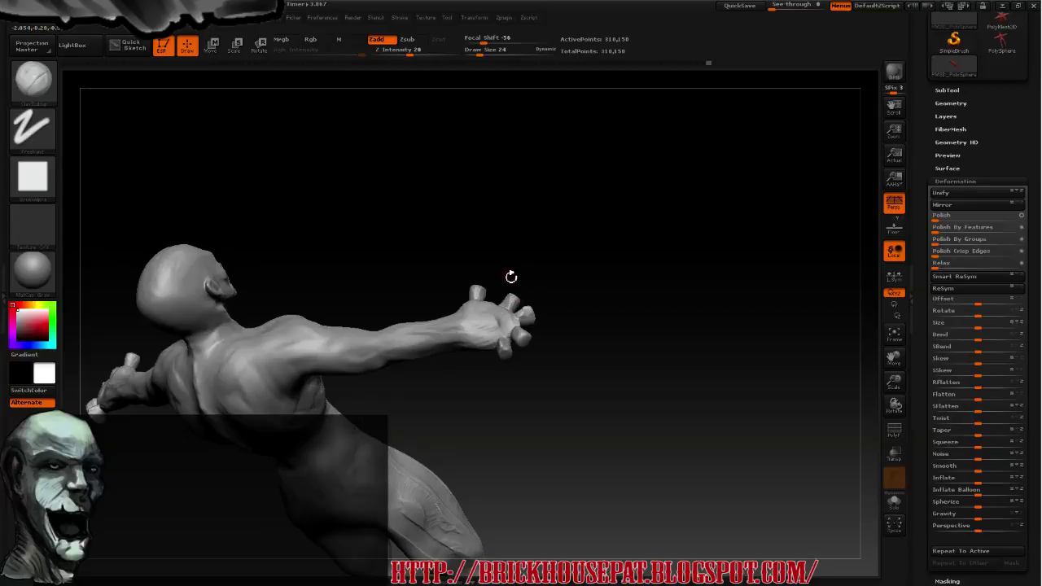
{"action": "left_click", "coordinate": [33, 79]}
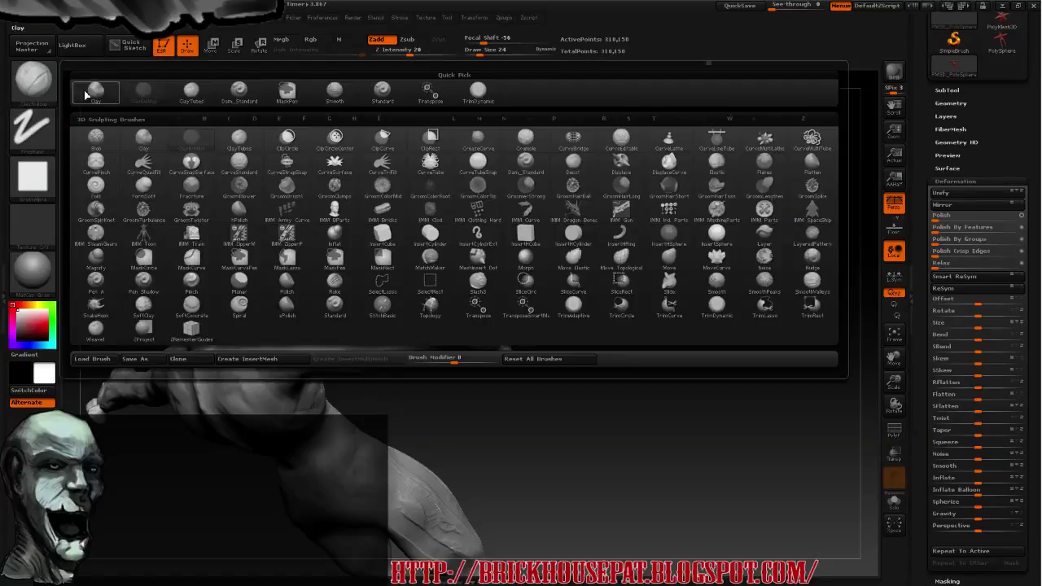
Switch to an enlarged Move brush and pull two fingertips into long spikes
{"action": "left_click", "coordinate": [661, 261]}
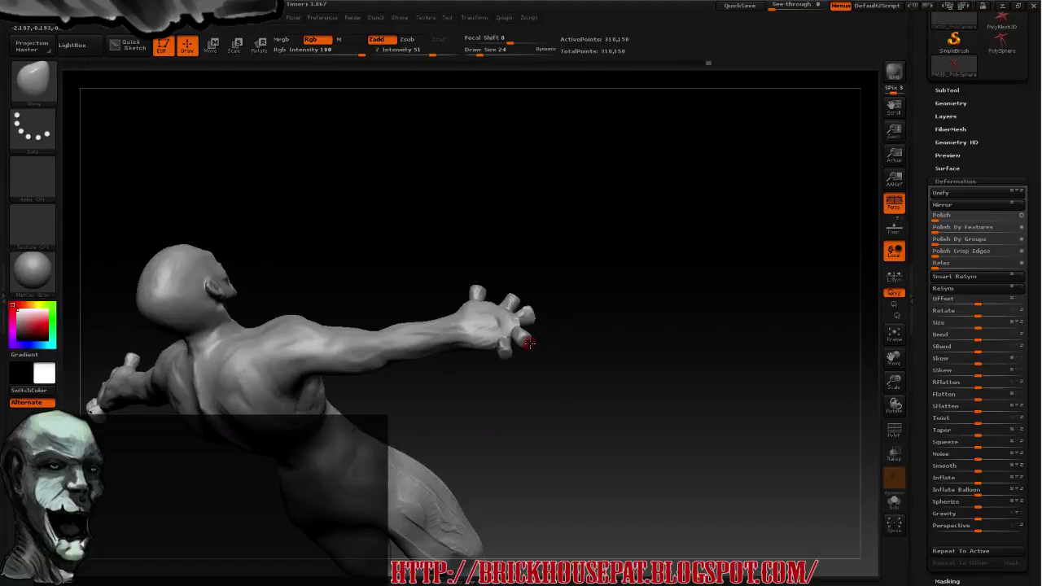
{"action": "key", "text": "bracketright"}
{"action": "left_click_drag", "start_coordinate": [542, 352], "coordinate": [577, 370]}
{"action": "left_click_drag", "start_coordinate": [506, 356], "coordinate": [540, 386]}
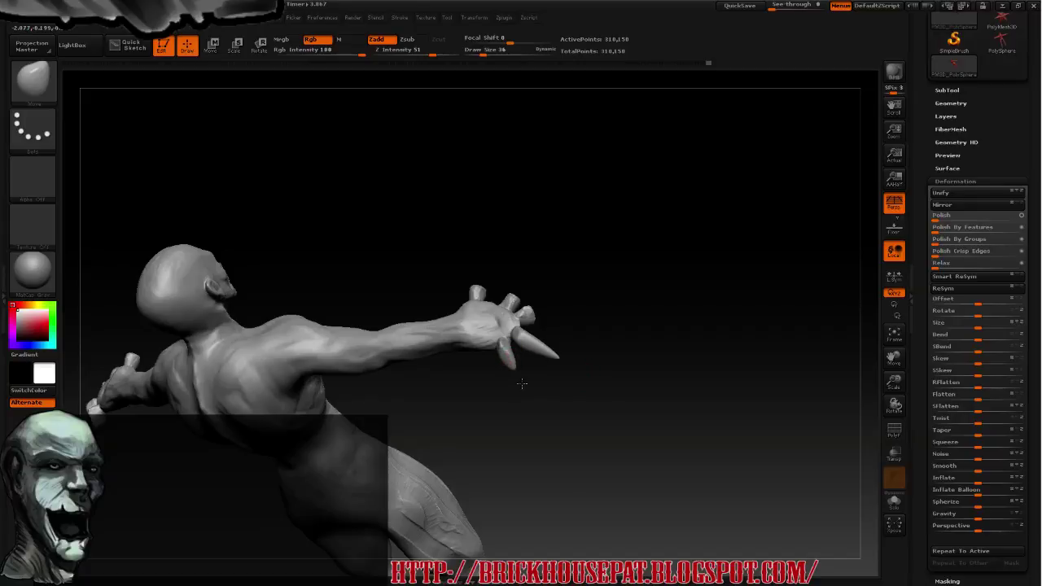
{"action": "mouse_move", "coordinate": [563, 289]}
{"action": "left_mouse_down"}
{"action": "mouse_move", "coordinate": [560, 353]}
{"action": "mouse_move", "coordinate": [550, 332]}
{"action": "mouse_move", "coordinate": [576, 324]}
{"action": "left_mouse_up"}
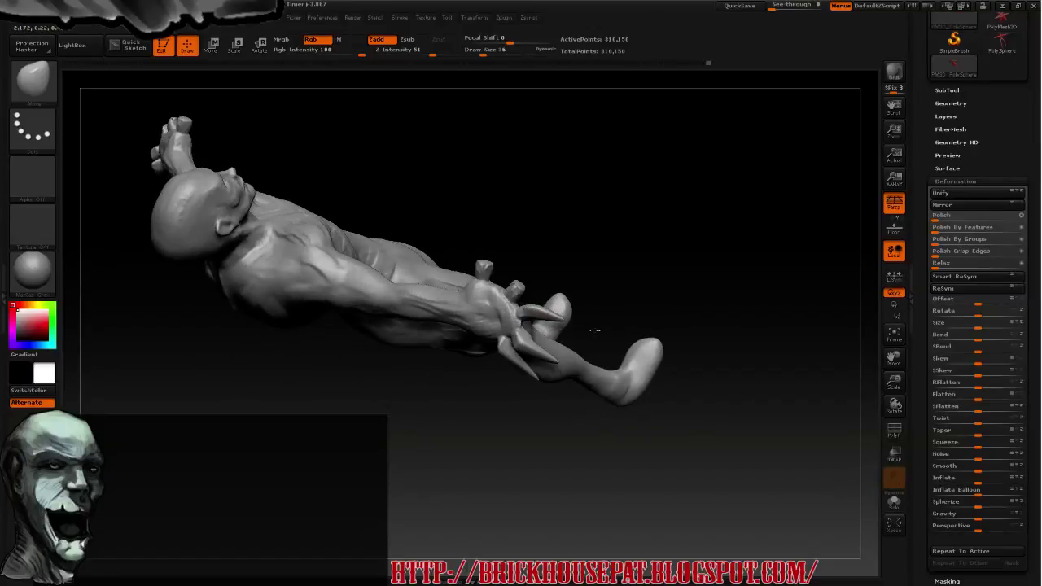
Pull the remaining finger and the thumb into spikes, tilting the thumb upright
{"action": "mouse_move", "coordinate": [582, 277]}
{"action": "left_mouse_down"}
{"action": "mouse_move", "coordinate": [564, 249]}
{"action": "mouse_move", "coordinate": [505, 285]}
{"action": "mouse_move", "coordinate": [617, 307]}
{"action": "left_mouse_up"}
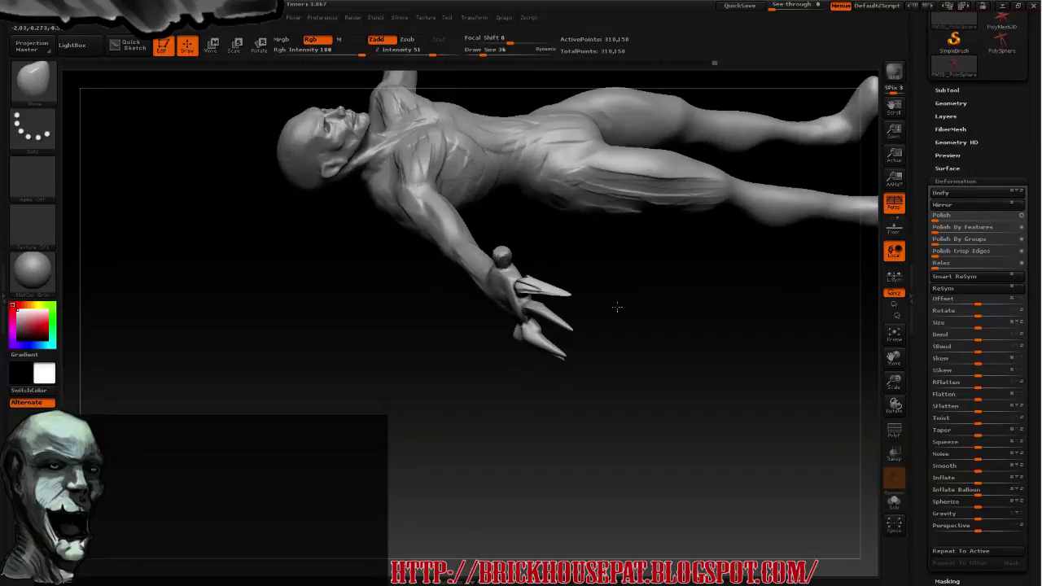
{"action": "mouse_move", "coordinate": [502, 254]}
{"action": "left_mouse_down"}
{"action": "mouse_move", "coordinate": [543, 171]}
{"action": "mouse_move", "coordinate": [559, 177]}
{"action": "left_mouse_up"}
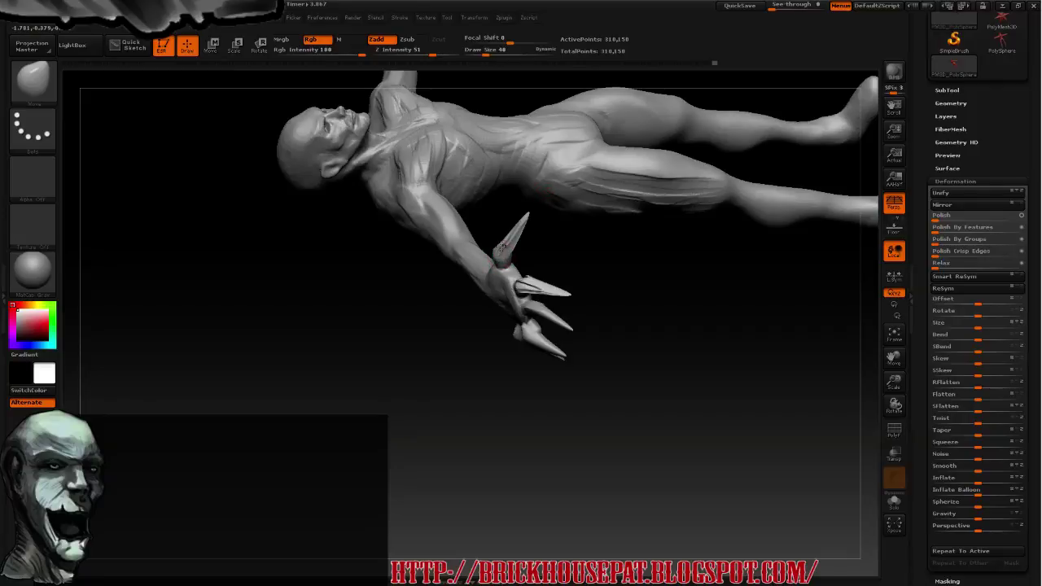
{"action": "left_click_drag", "start_coordinate": [511, 231], "coordinate": [532, 218]}
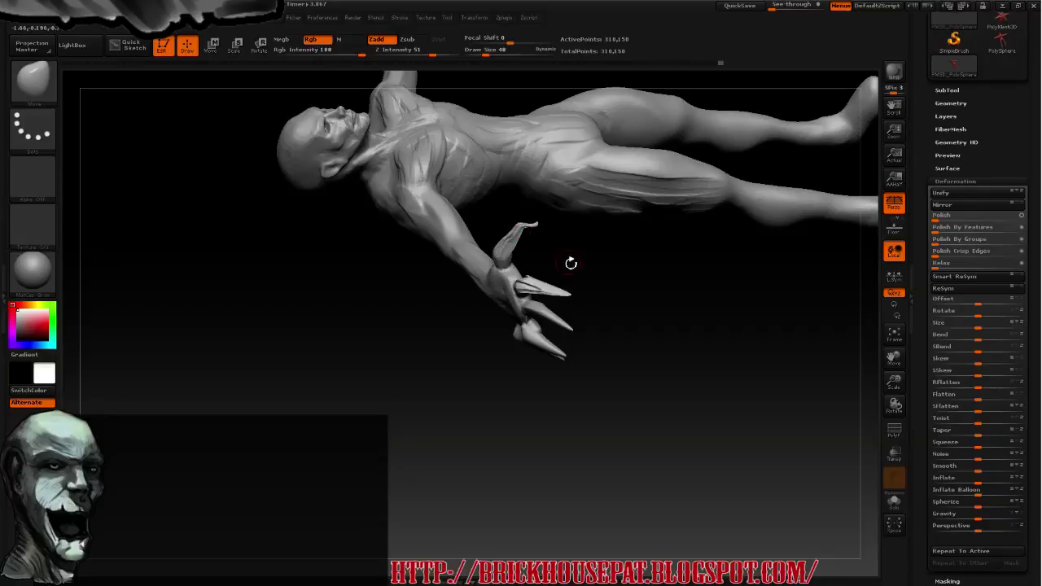
{"action": "left_click_drag", "start_coordinate": [428, 330], "coordinate": [387, 301]}
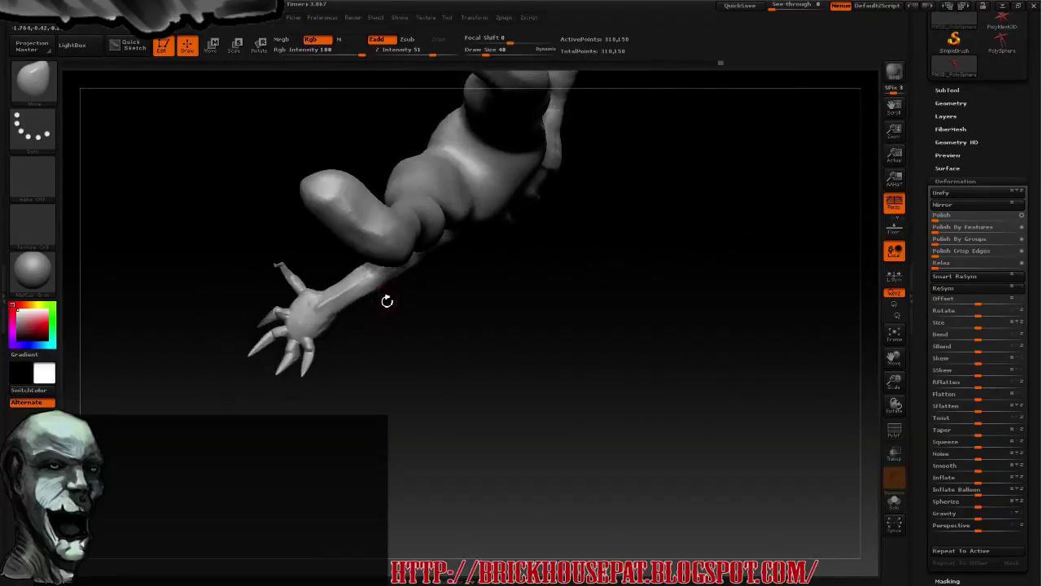
{"action": "mouse_move", "coordinate": [314, 162]}
{"action": "left_mouse_down"}
{"action": "mouse_move", "coordinate": [346, 302]}
{"action": "mouse_move", "coordinate": [409, 275]}
{"action": "left_mouse_up"}
{"action": "key", "text": "b"}
{"action": "key", "text": "c"}
{"action": "key", "text": "b"}
{"action": "key", "text": "u"}
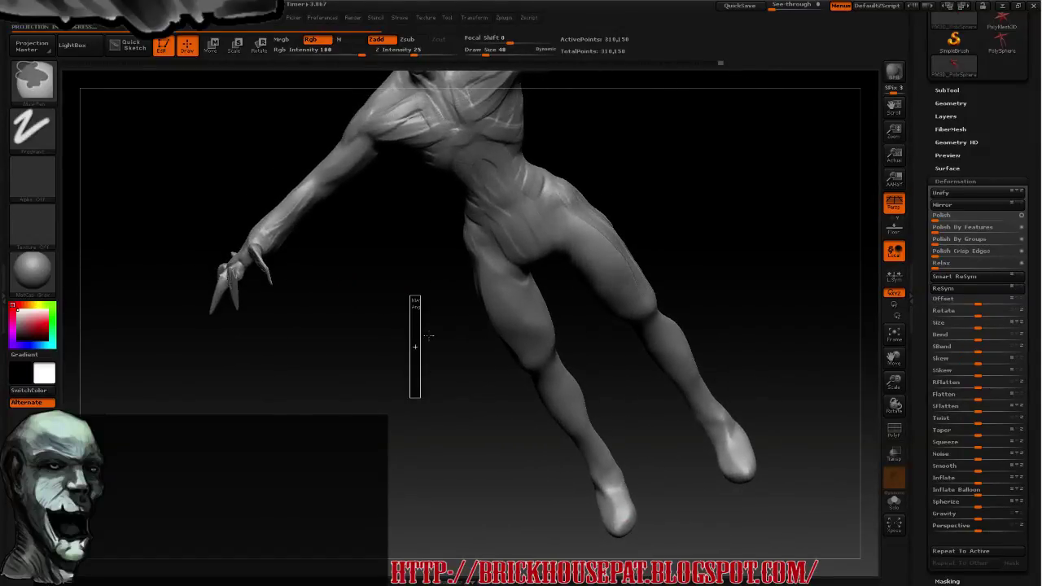
{"action": "key", "text": "b"}
{"action": "key", "text": "m"}
{"action": "key", "text": "v"}
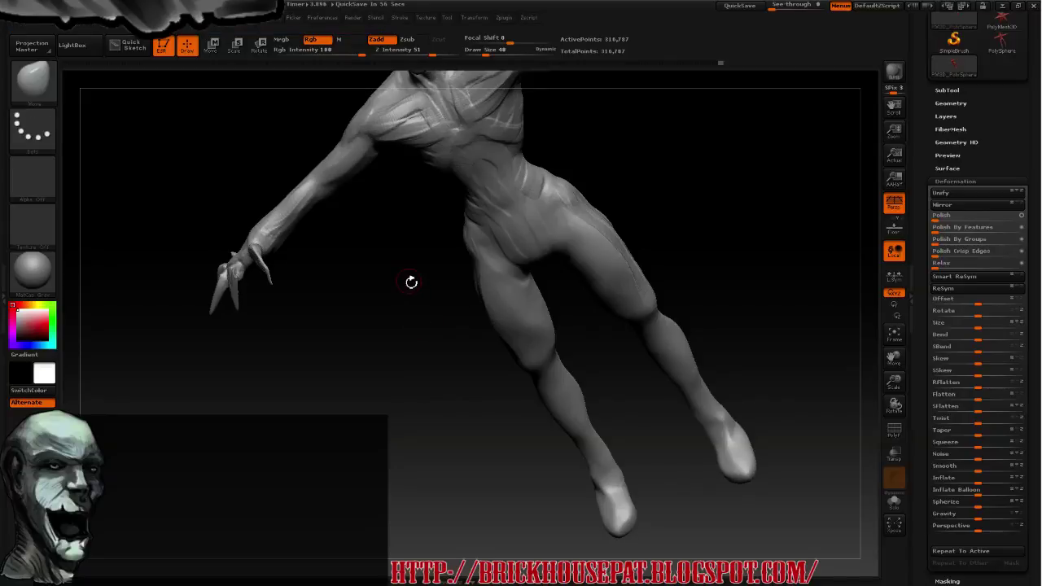
{"action": "left_click_drag", "start_coordinate": [411, 281], "coordinate": [397, 271]}
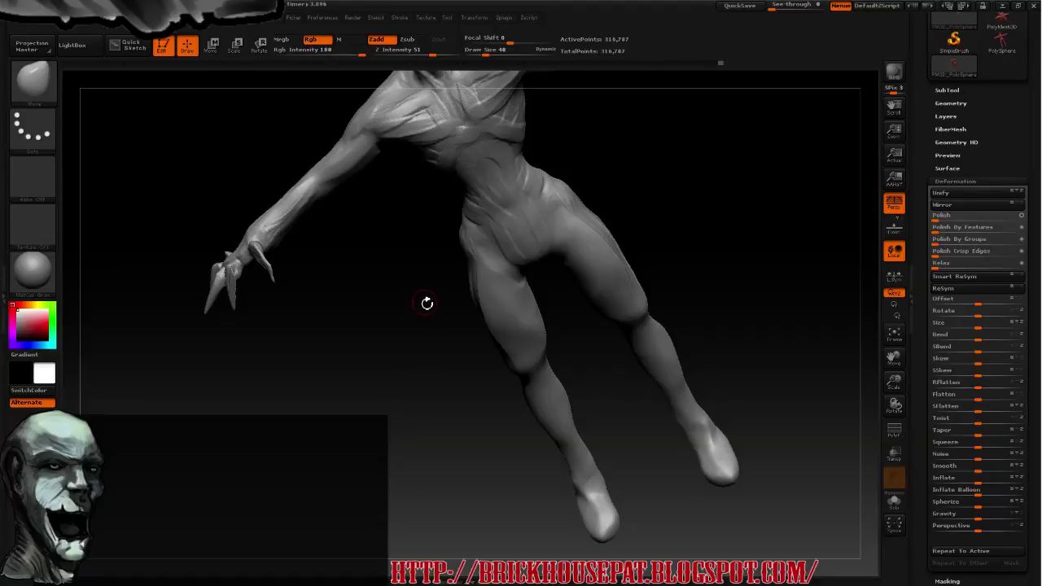
{"action": "left_click_drag", "start_coordinate": [389, 271], "coordinate": [377, 274], "text": "shift"}
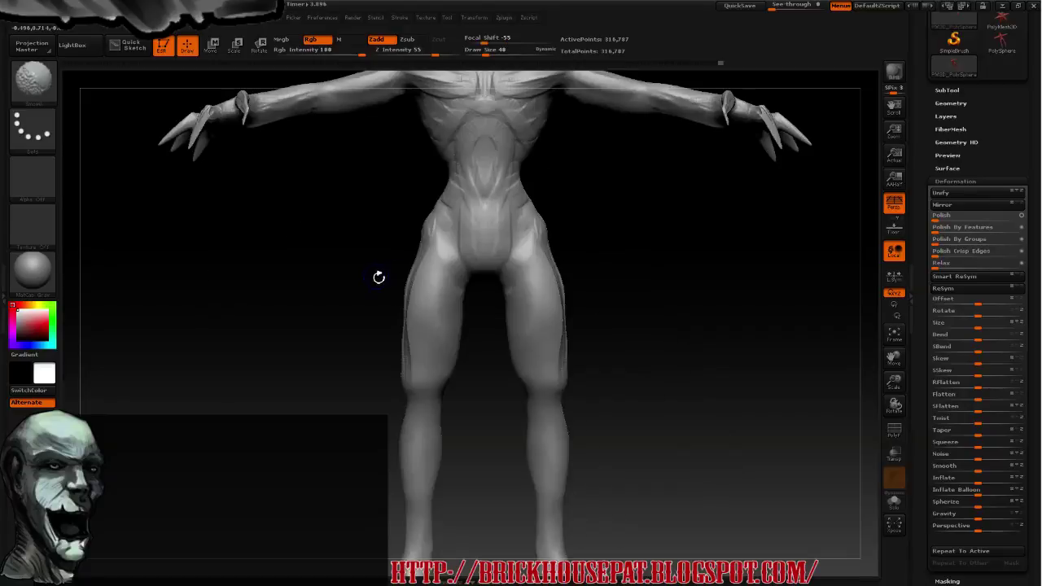
{"action": "mouse_move", "coordinate": [333, 219]}
{"action": "left_mouse_down"}
{"action": "mouse_move", "coordinate": [353, 337]}
{"action": "mouse_move", "coordinate": [406, 373]}
{"action": "mouse_move", "coordinate": [370, 271]}
{"action": "mouse_move", "coordinate": [388, 231]}
{"action": "mouse_move", "coordinate": [360, 391]}
{"action": "left_mouse_up"}
{"action": "key", "text": "shift"}
{"action": "mouse_move", "coordinate": [361, 333]}
{"action": "left_mouse_down"}
{"action": "mouse_move", "coordinate": [279, 200]}
{"action": "mouse_move", "coordinate": [324, 213]}
{"action": "mouse_move", "coordinate": [278, 225]}
{"action": "left_mouse_up"}
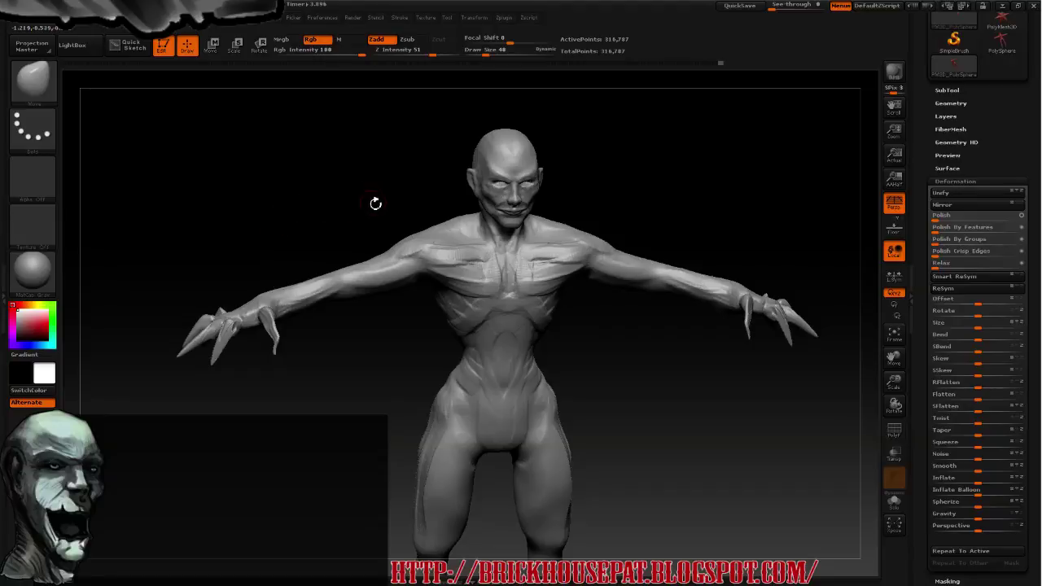
{"action": "key", "text": "super"}
{"action": "mouse_move", "coordinate": [337, 180]}
{"action": "left_mouse_down"}
{"action": "mouse_move", "coordinate": [328, 179]}
{"action": "mouse_move", "coordinate": [356, 190]}
{"action": "mouse_move", "coordinate": [350, 178]}
{"action": "mouse_move", "coordinate": [399, 222]}
{"action": "left_mouse_up"}
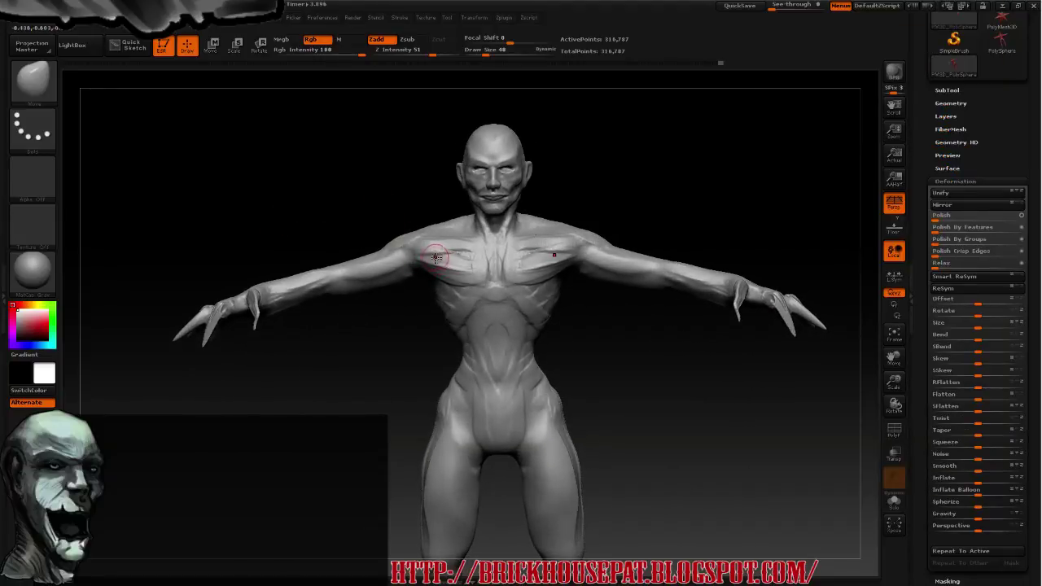
Sculpt the pectorals, switch brushes, and carve a vein along the forearm
{"action": "mouse_move", "coordinate": [432, 256]}
{"action": "left_mouse_down"}
{"action": "mouse_move", "coordinate": [444, 264]}
{"action": "mouse_move", "coordinate": [429, 252]}
{"action": "left_mouse_up"}
{"action": "left_click", "coordinate": [49, 93]}
{"action": "left_click", "coordinate": [165, 95]}
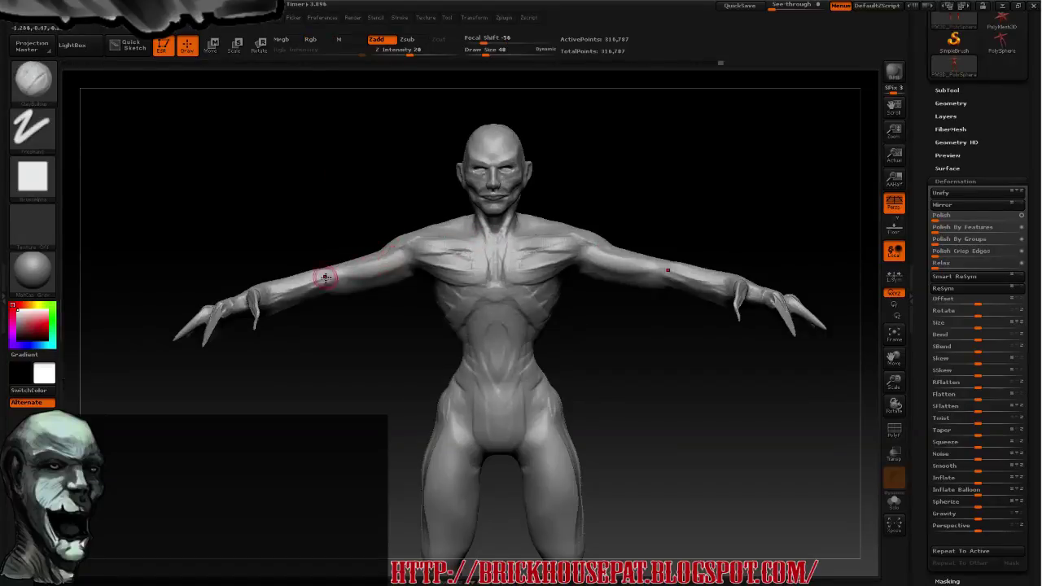
{"action": "mouse_move", "coordinate": [314, 233]}
{"action": "left_mouse_down"}
{"action": "mouse_move", "coordinate": [334, 286]}
{"action": "mouse_move", "coordinate": [360, 304]}
{"action": "left_mouse_up"}
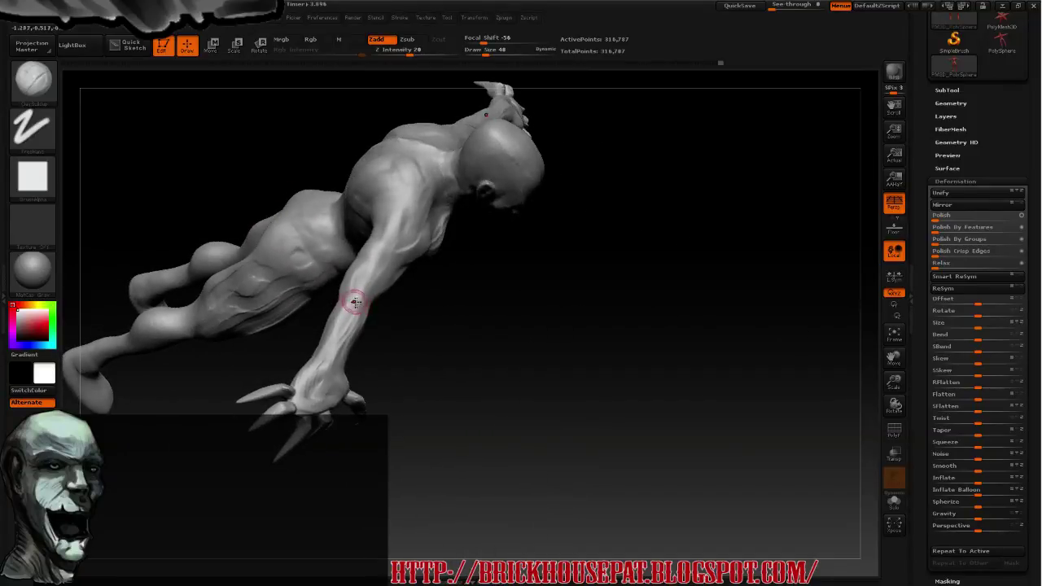
{"action": "mouse_move", "coordinate": [353, 296]}
{"action": "left_mouse_down"}
{"action": "mouse_move", "coordinate": [340, 360]}
{"action": "mouse_move", "coordinate": [340, 337]}
{"action": "left_mouse_up"}
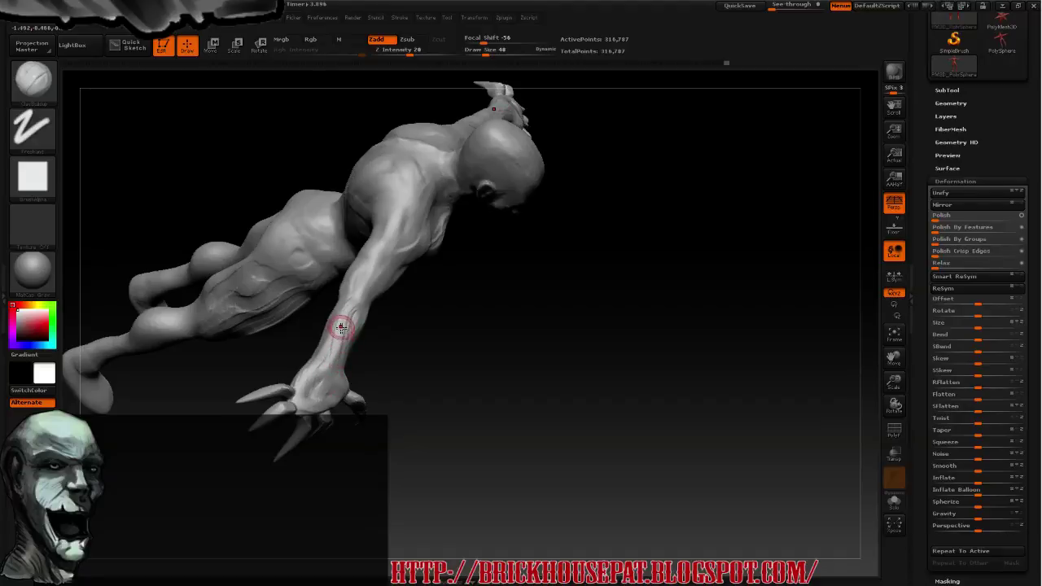
{"action": "left_click_drag", "start_coordinate": [343, 337], "coordinate": [341, 308]}
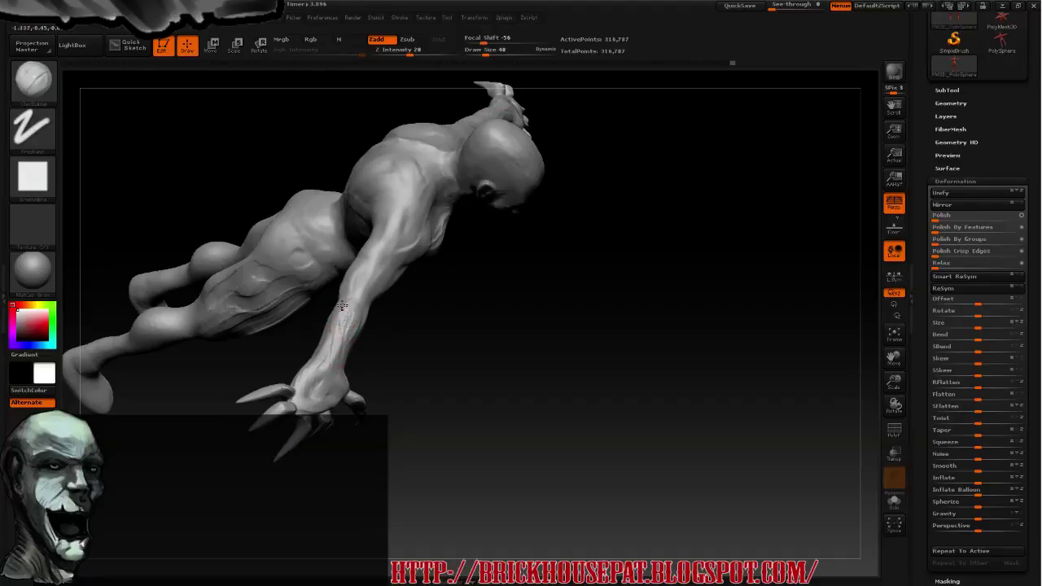
Carve muscle grooves into the shoulder and upper arm
{"action": "mouse_move", "coordinate": [401, 340]}
{"action": "left_mouse_down"}
{"action": "mouse_move", "coordinate": [345, 275]}
{"action": "mouse_move", "coordinate": [322, 336]}
{"action": "left_mouse_up"}
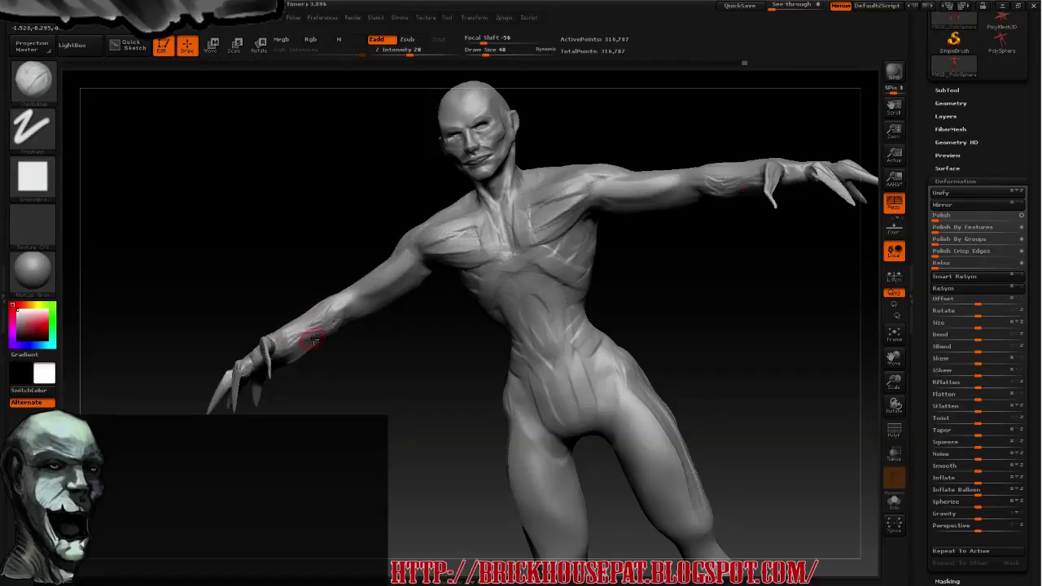
{"action": "left_click_drag", "start_coordinate": [324, 329], "coordinate": [309, 303]}
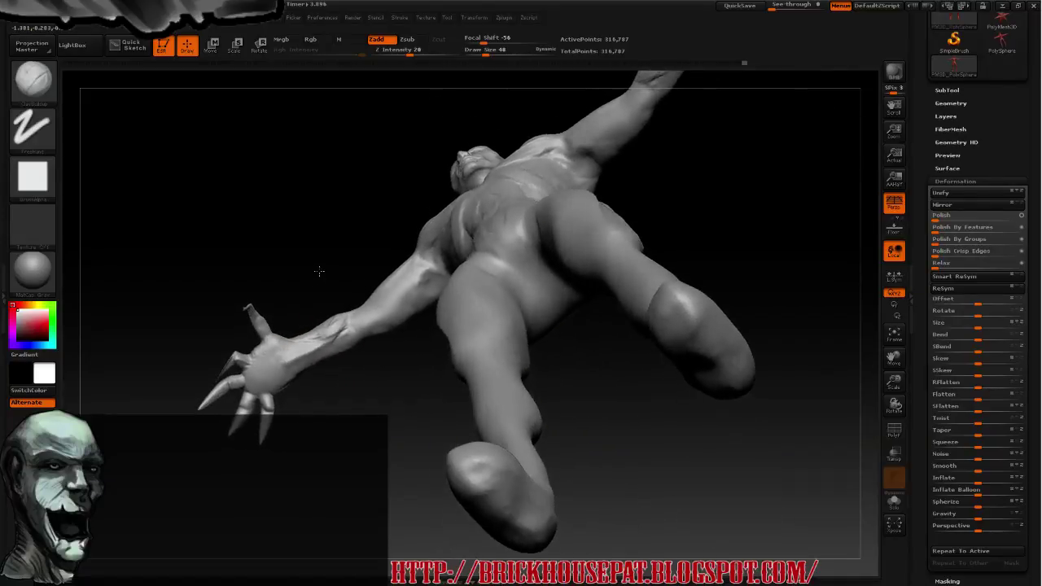
{"action": "mouse_move", "coordinate": [332, 334]}
{"action": "left_mouse_down"}
{"action": "mouse_move", "coordinate": [395, 314]}
{"action": "mouse_move", "coordinate": [394, 218]}
{"action": "mouse_move", "coordinate": [250, 288]}
{"action": "mouse_move", "coordinate": [258, 273]}
{"action": "left_mouse_up"}
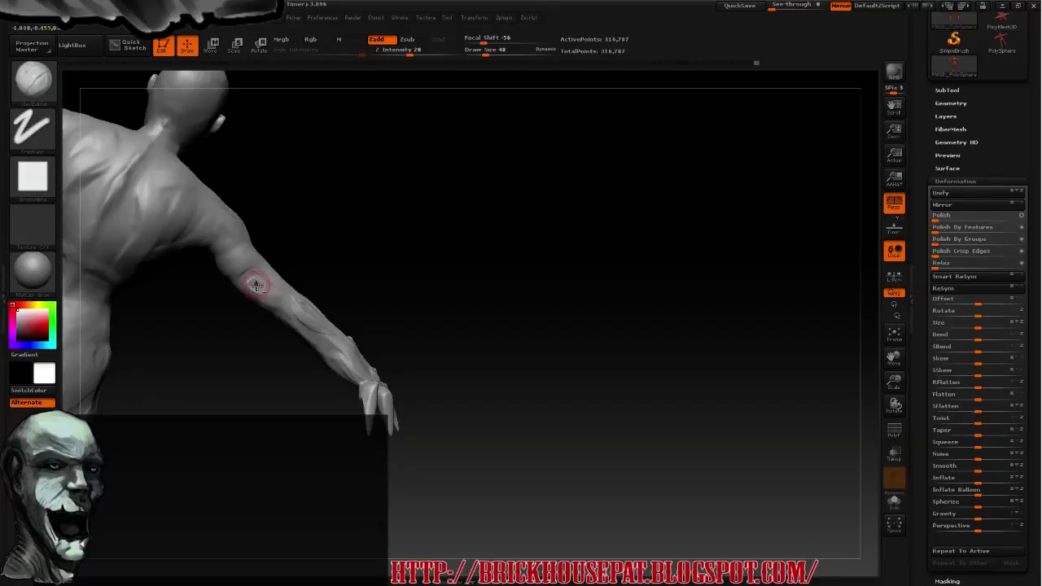
{"action": "left_click_drag", "start_coordinate": [246, 336], "coordinate": [267, 285]}
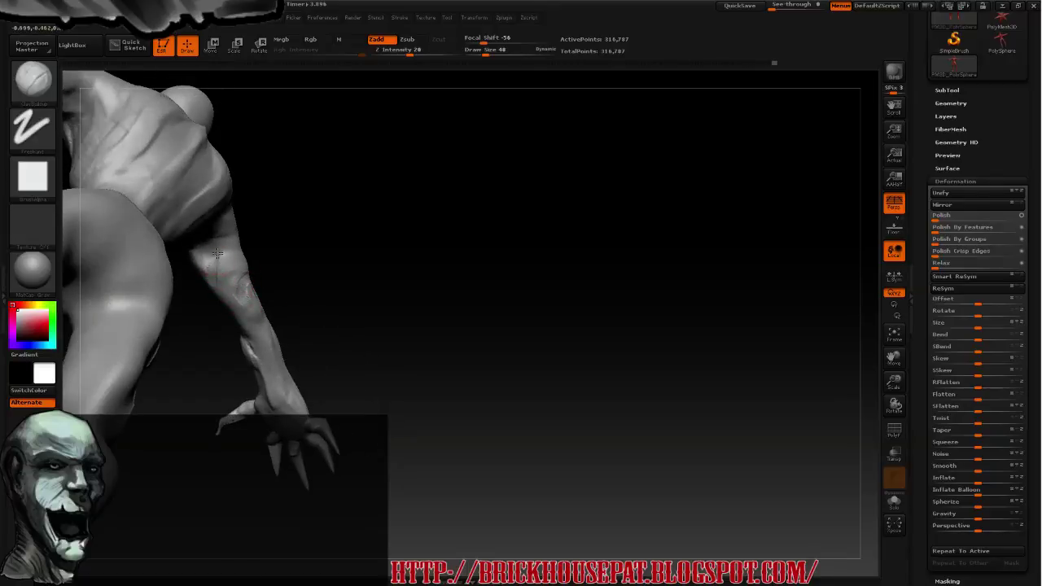
{"action": "mouse_move", "coordinate": [232, 259]}
{"action": "left_mouse_down"}
{"action": "mouse_move", "coordinate": [236, 243]}
{"action": "mouse_move", "coordinate": [287, 227]}
{"action": "mouse_move", "coordinate": [204, 244]}
{"action": "left_mouse_up"}
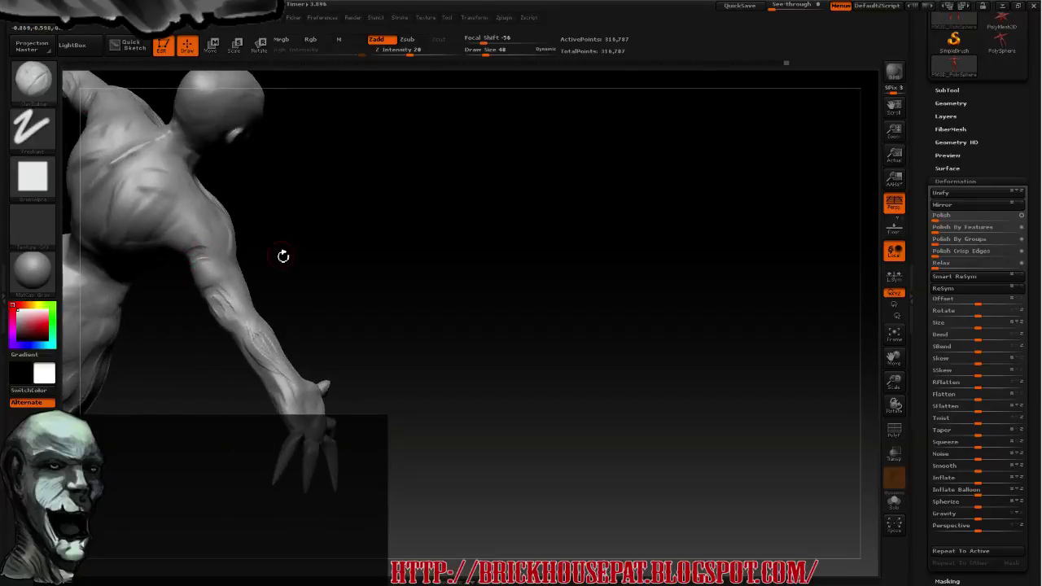
{"action": "mouse_move", "coordinate": [279, 256]}
{"action": "left_mouse_down"}
{"action": "mouse_move", "coordinate": [268, 267]}
{"action": "mouse_move", "coordinate": [208, 228]}
{"action": "left_mouse_up"}
{"action": "left_click_drag", "start_coordinate": [236, 262], "coordinate": [189, 213]}
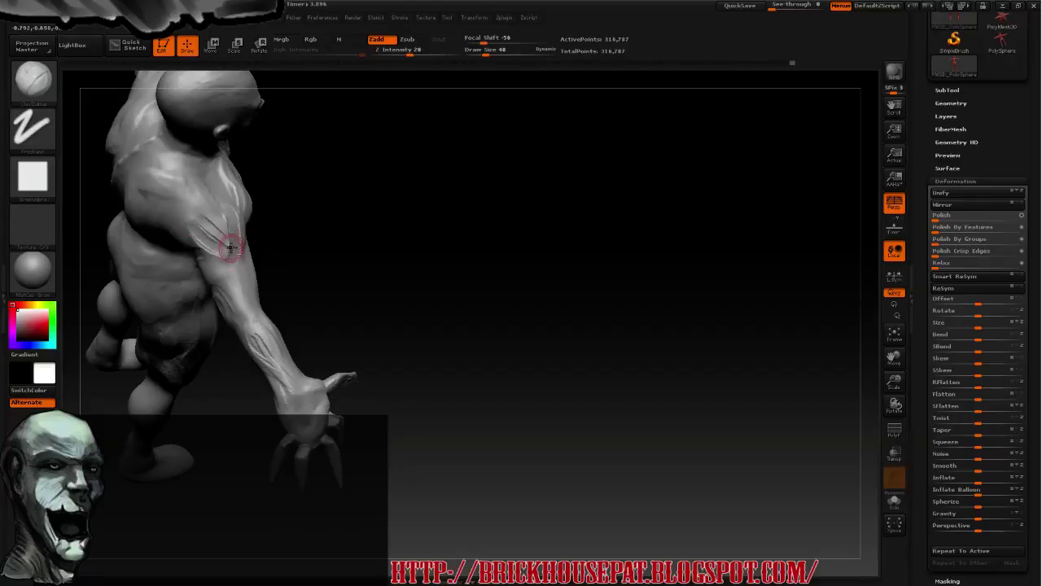
{"action": "left_click_drag", "start_coordinate": [235, 238], "coordinate": [195, 200]}
Shift-smooth the new grooves so they blend in, viewed from the front
{"action": "left_click_drag", "start_coordinate": [239, 244], "coordinate": [241, 223]}
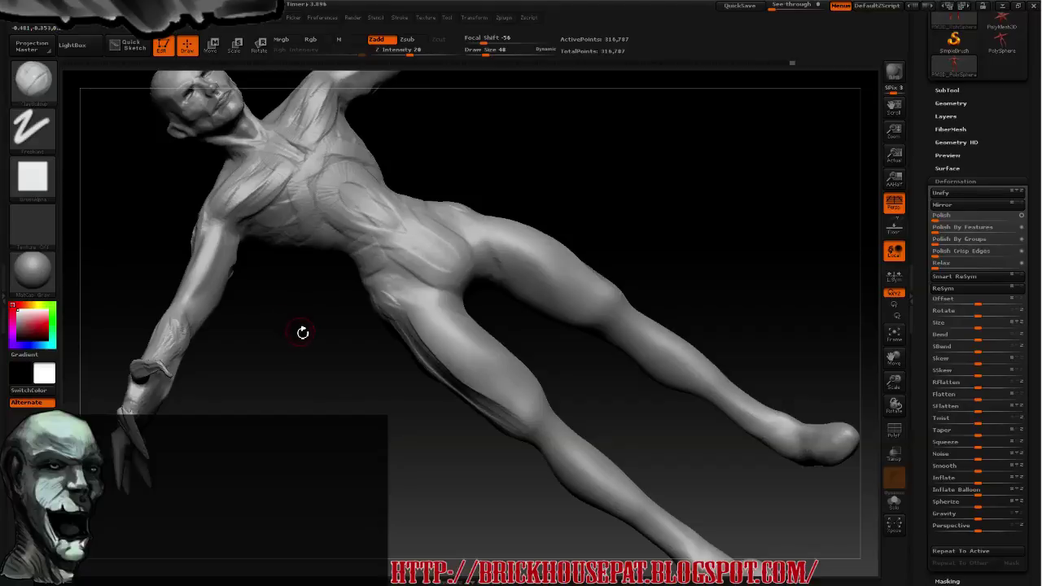
{"action": "mouse_move", "coordinate": [304, 302]}
{"action": "left_mouse_down"}
{"action": "mouse_move", "coordinate": [354, 349]}
{"action": "mouse_move", "coordinate": [437, 207]}
{"action": "mouse_move", "coordinate": [407, 204]}
{"action": "mouse_move", "coordinate": [403, 224]}
{"action": "mouse_move", "coordinate": [391, 209]}
{"action": "mouse_move", "coordinate": [286, 197]}
{"action": "left_mouse_up"}
{"action": "key", "text": "shift"}
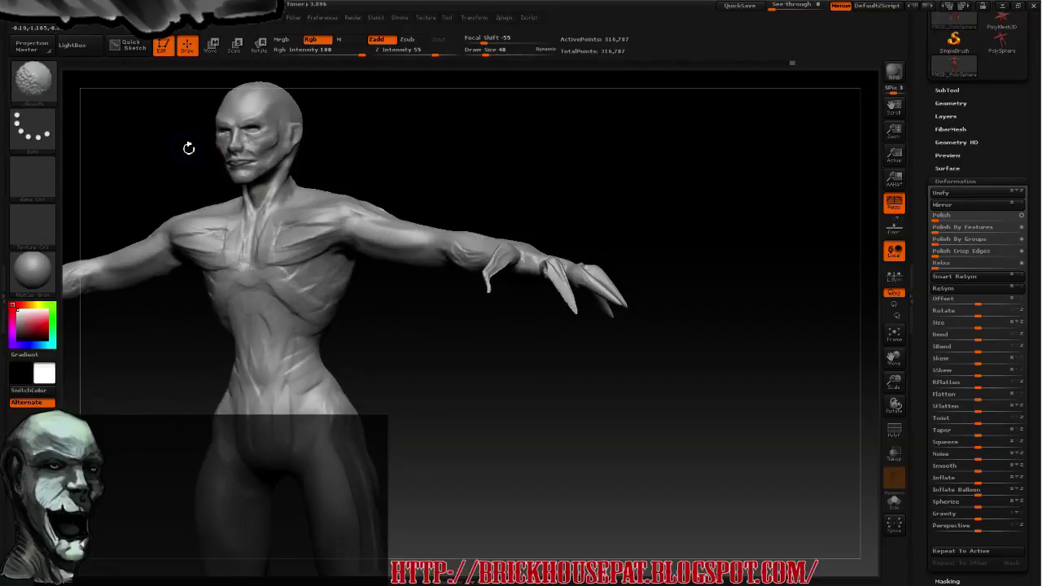
{"action": "mouse_move", "coordinate": [188, 149]}
{"action": "left_mouse_down"}
{"action": "mouse_move", "coordinate": [349, 217]}
{"action": "mouse_move", "coordinate": [324, 198]}
{"action": "mouse_move", "coordinate": [318, 228]}
{"action": "mouse_move", "coordinate": [333, 244]}
{"action": "mouse_move", "coordinate": [304, 261]}
{"action": "mouse_move", "coordinate": [337, 283]}
{"action": "left_mouse_up"}
{"action": "key", "text": "shift"}
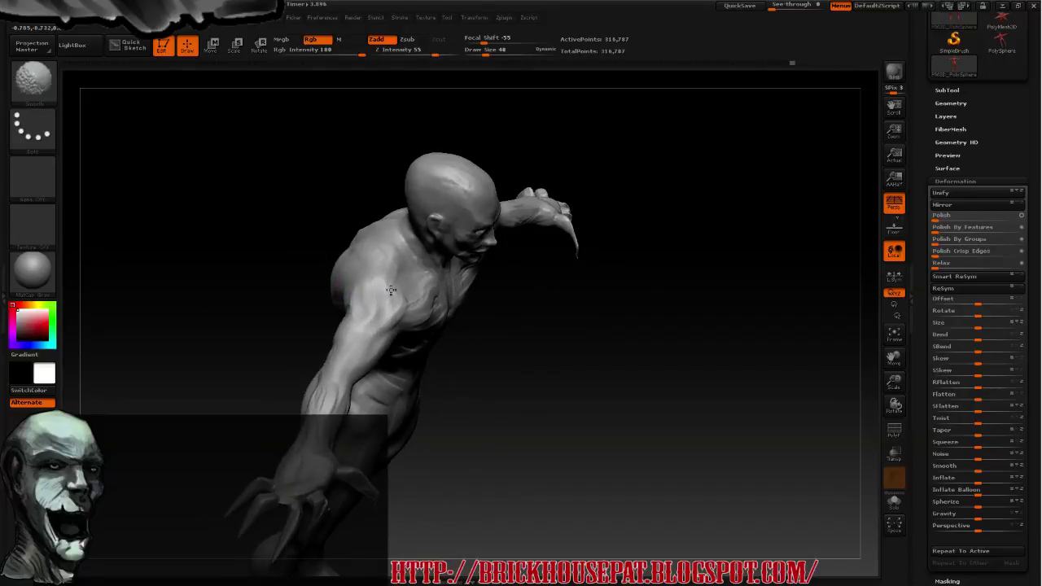
Carve grooves and ridges into the upper arm near the shoulder, then Shift-smooth them
{"action": "left_click_drag", "start_coordinate": [252, 240], "coordinate": [330, 275]}
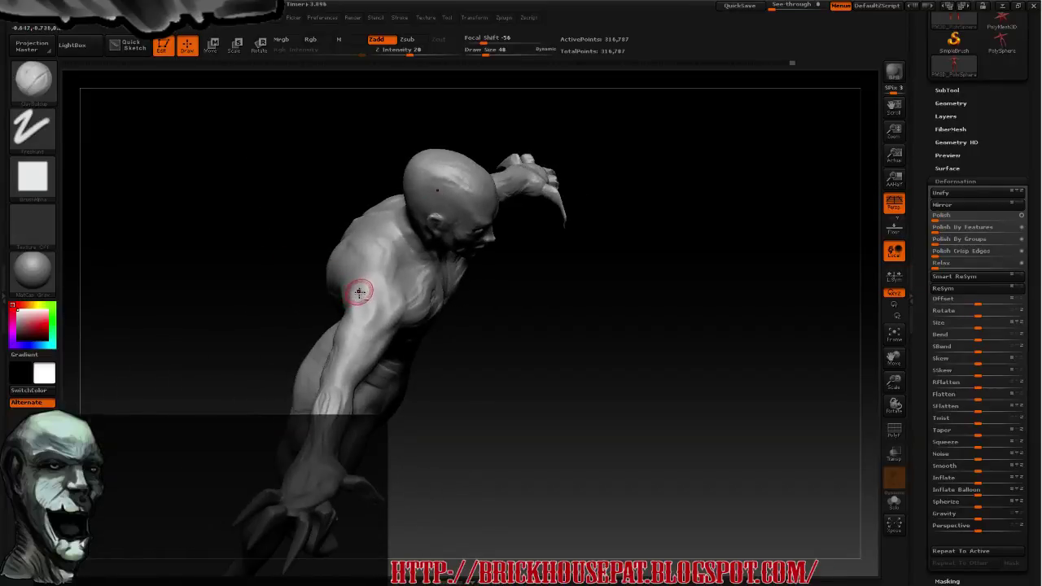
{"action": "left_click_drag", "start_coordinate": [359, 291], "coordinate": [394, 329]}
{"action": "key", "text": "shift"}
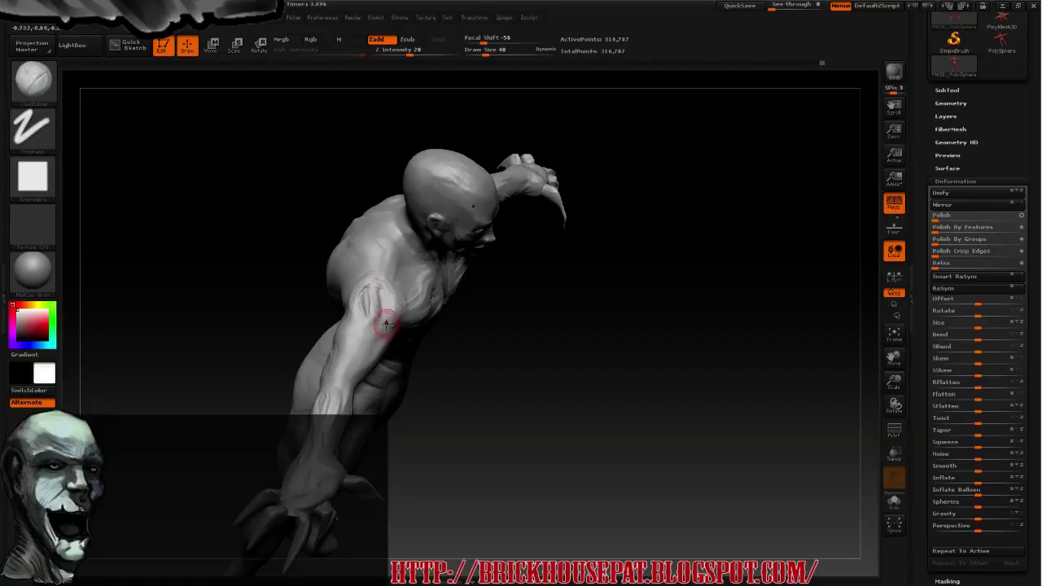
{"action": "key", "text": "shift"}
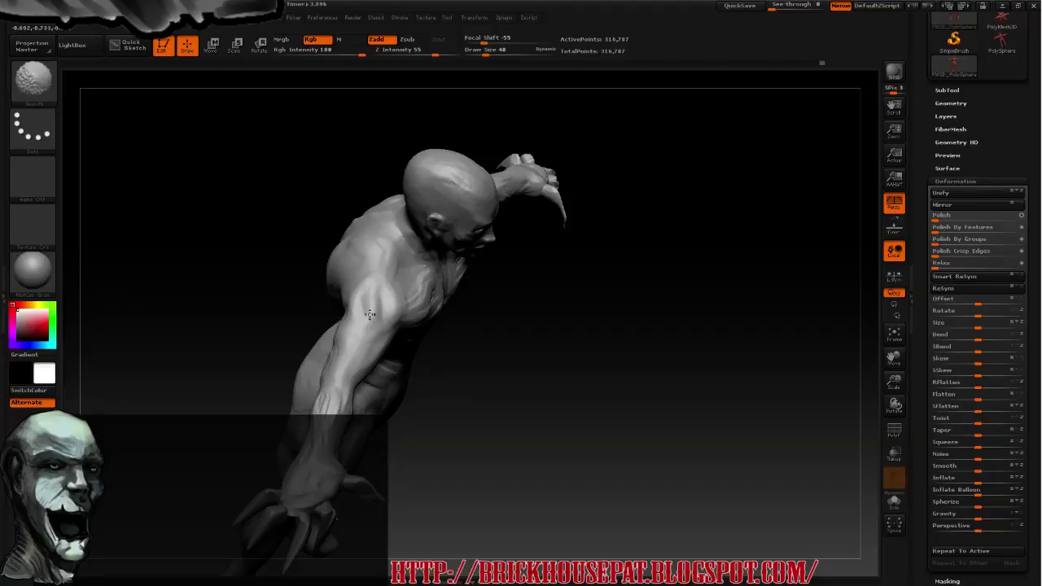
{"action": "mouse_move", "coordinate": [382, 279]}
{"action": "left_mouse_down"}
{"action": "mouse_move", "coordinate": [257, 253]}
{"action": "mouse_move", "coordinate": [347, 297]}
{"action": "mouse_move", "coordinate": [279, 233]}
{"action": "left_mouse_up"}
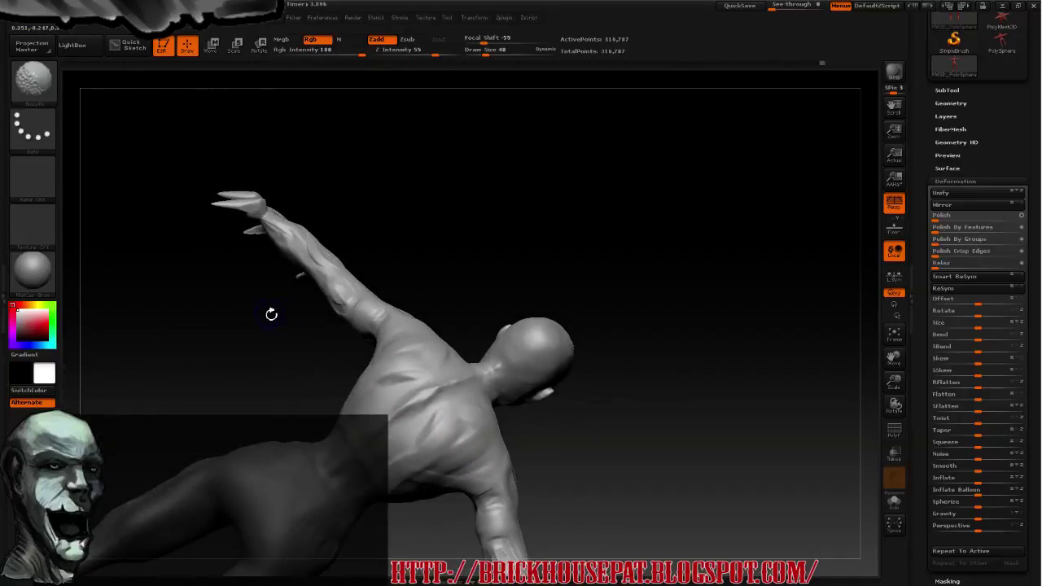
Orbit to a side view of the shoulder and sculpt creases into it
{"action": "left_click_drag", "start_coordinate": [196, 179], "coordinate": [305, 288]}
{"action": "mouse_move", "coordinate": [380, 244]}
{"action": "left_mouse_down"}
{"action": "mouse_move", "coordinate": [355, 248]}
{"action": "mouse_move", "coordinate": [388, 251]}
{"action": "mouse_move", "coordinate": [530, 337]}
{"action": "left_mouse_up"}
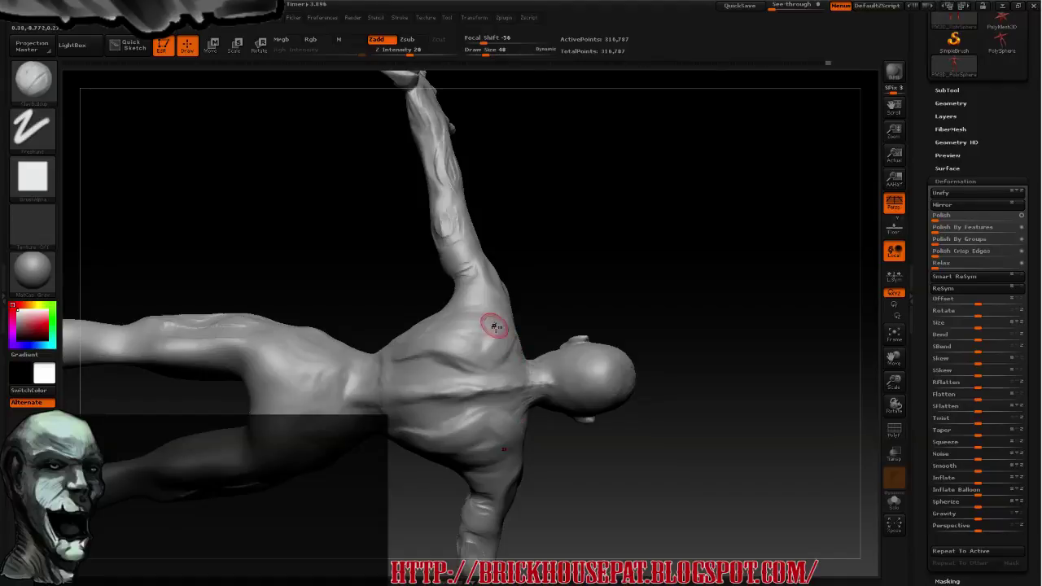
{"action": "left_click_drag", "start_coordinate": [494, 326], "coordinate": [516, 360]}
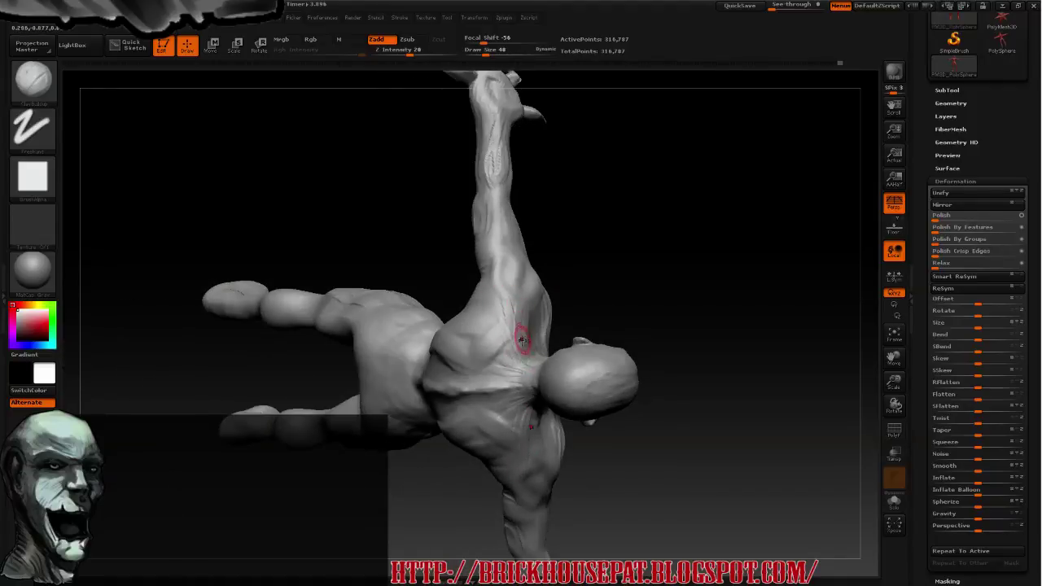
{"action": "left_click_drag", "start_coordinate": [546, 293], "coordinate": [542, 295]}
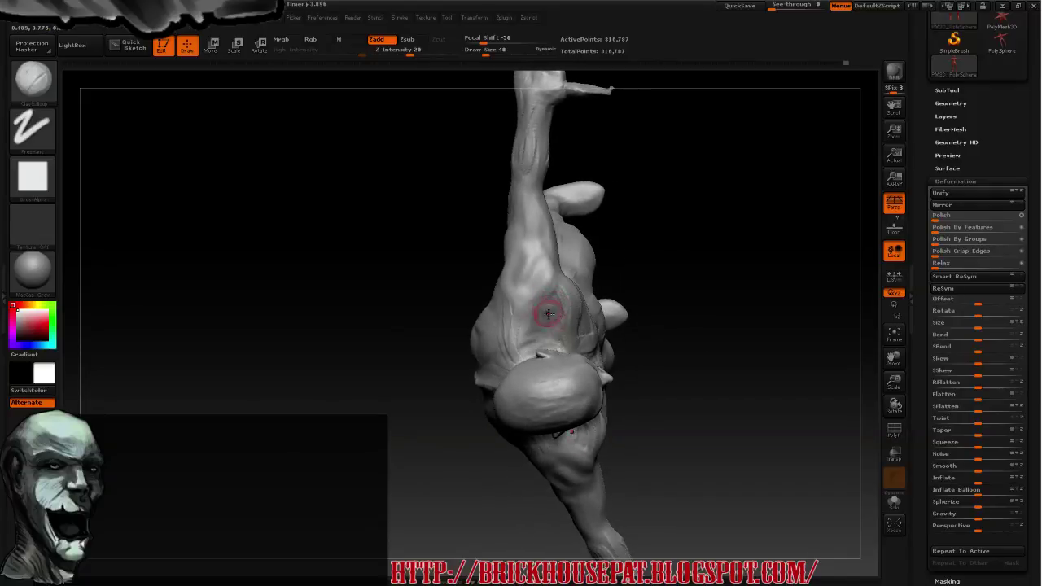
{"action": "left_click_drag", "start_coordinate": [549, 303], "coordinate": [551, 332]}
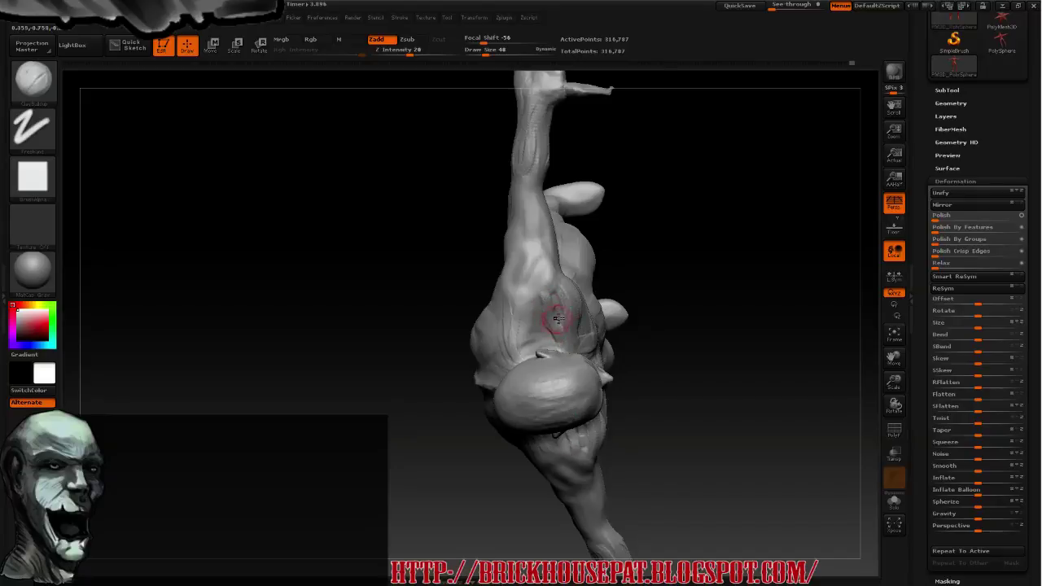
Rotate toward the chest and Shift-smooth the chest and upper back surface
{"action": "left_click_drag", "start_coordinate": [615, 275], "coordinate": [517, 271]}
{"action": "mouse_move", "coordinate": [400, 242]}
{"action": "left_mouse_down"}
{"action": "mouse_move", "coordinate": [395, 231]}
{"action": "mouse_move", "coordinate": [440, 246]}
{"action": "left_mouse_up"}
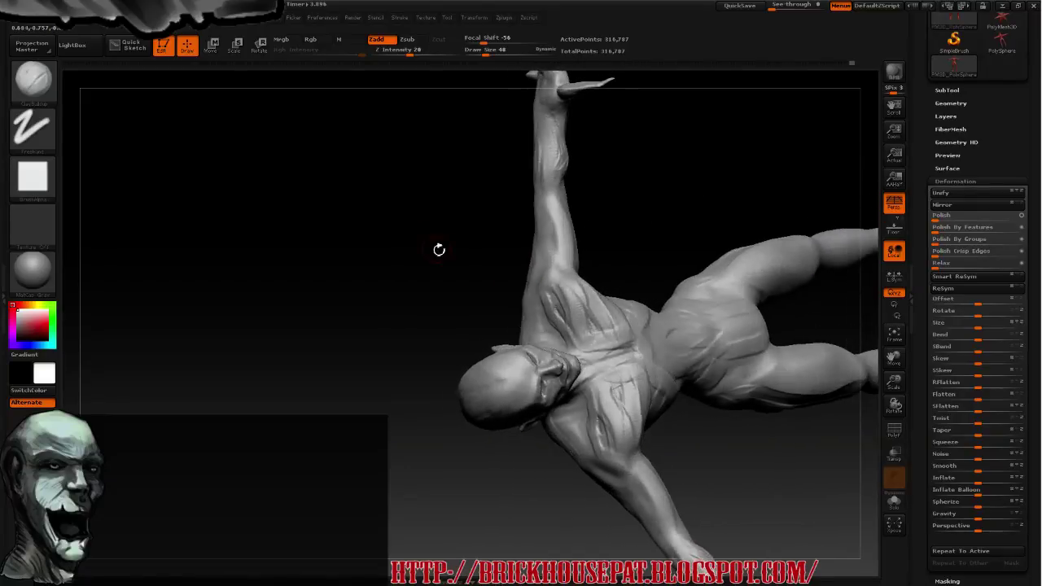
{"action": "left_click_drag", "start_coordinate": [539, 297], "coordinate": [576, 332], "text": "shift"}
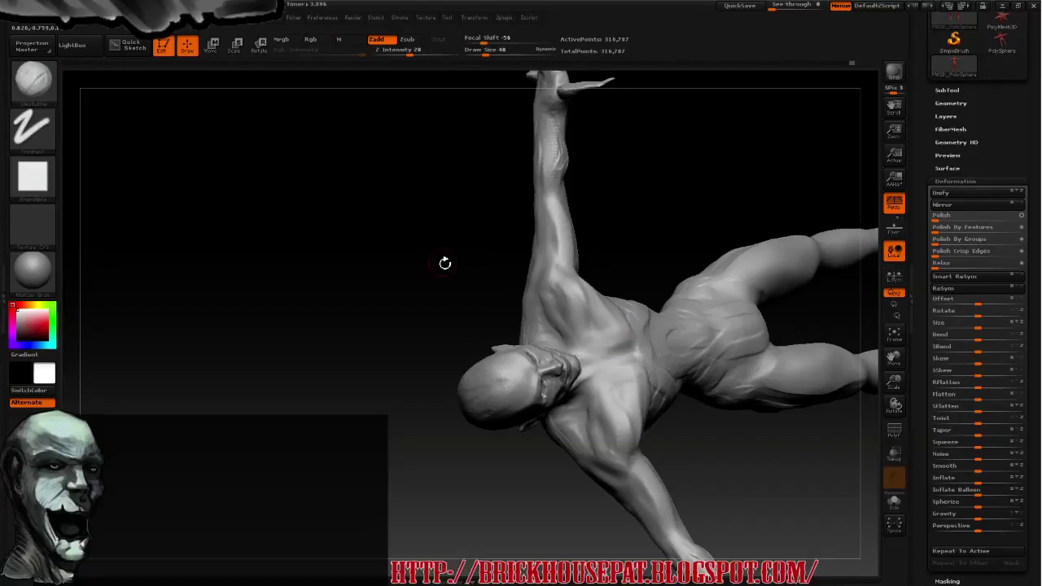
{"action": "mouse_move", "coordinate": [444, 263]}
{"action": "left_mouse_down"}
{"action": "mouse_move", "coordinate": [396, 282]}
{"action": "mouse_move", "coordinate": [402, 268]}
{"action": "mouse_move", "coordinate": [570, 343]}
{"action": "left_mouse_up"}
{"action": "key", "text": "shift"}
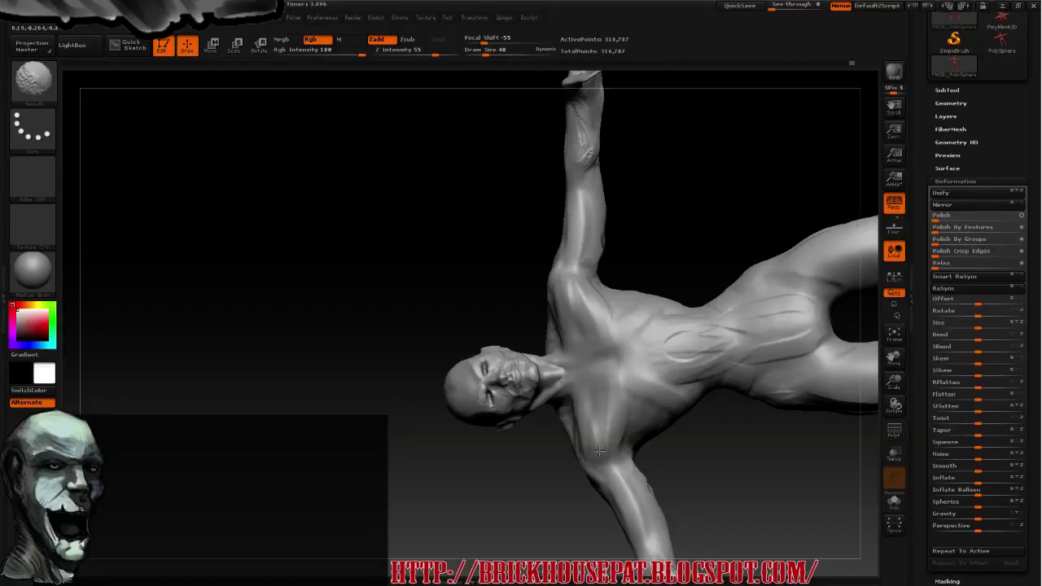
{"action": "mouse_move", "coordinate": [349, 244]}
{"action": "left_mouse_down"}
{"action": "mouse_move", "coordinate": [356, 228]}
{"action": "mouse_move", "coordinate": [377, 233]}
{"action": "mouse_move", "coordinate": [448, 351]}
{"action": "mouse_move", "coordinate": [499, 274]}
{"action": "left_mouse_up"}
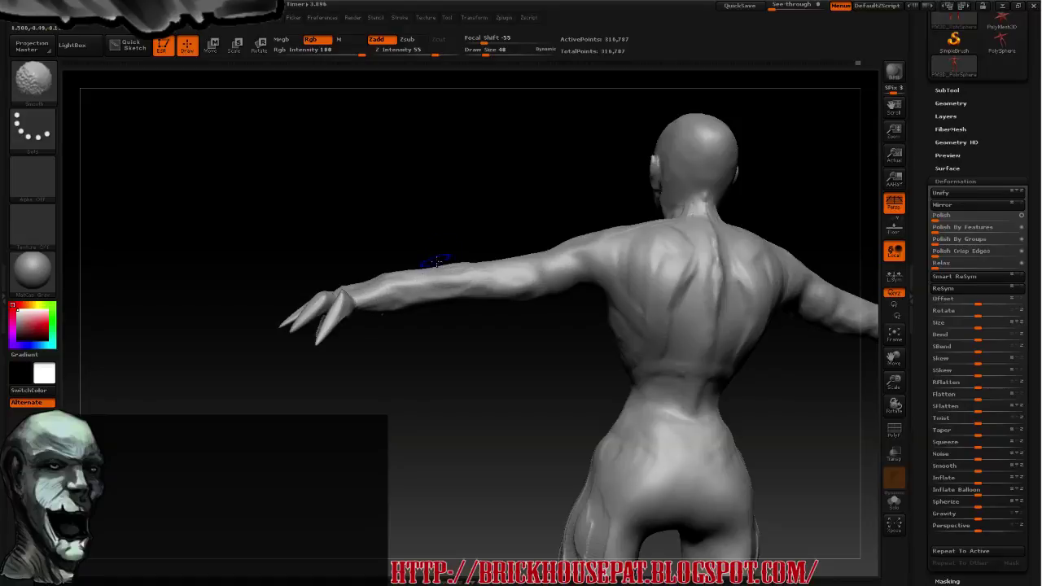
Shift-smooth the upper back, then turn to a front view and render a BPR preview
{"action": "mouse_move", "coordinate": [509, 354]}
{"action": "left_mouse_down"}
{"action": "mouse_move", "coordinate": [508, 342]}
{"action": "mouse_move", "coordinate": [570, 367]}
{"action": "mouse_move", "coordinate": [478, 348]}
{"action": "left_mouse_up"}
{"action": "key", "text": "shift"}
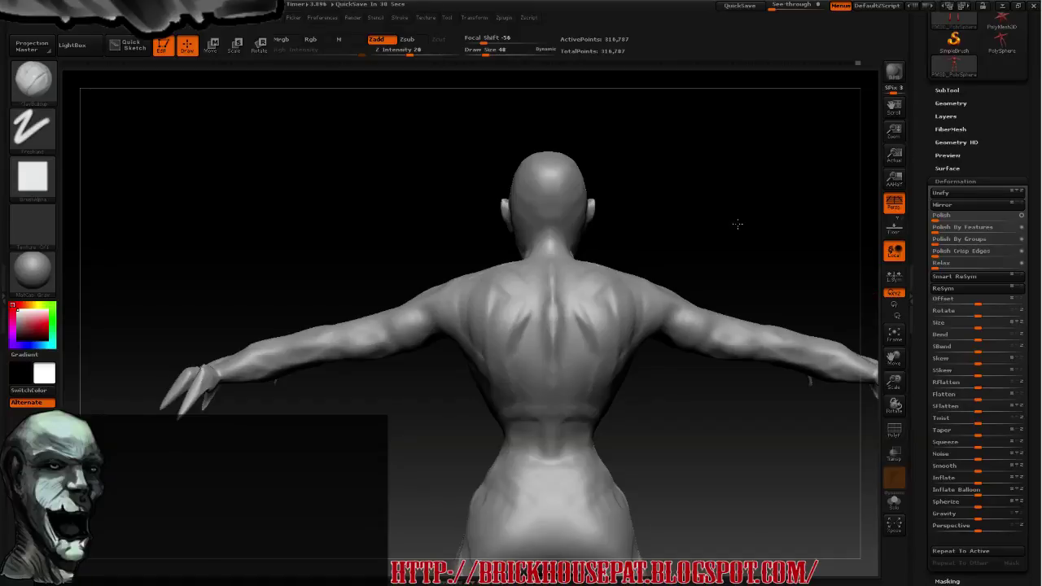
{"action": "left_click_drag", "start_coordinate": [736, 224], "coordinate": [625, 227]}
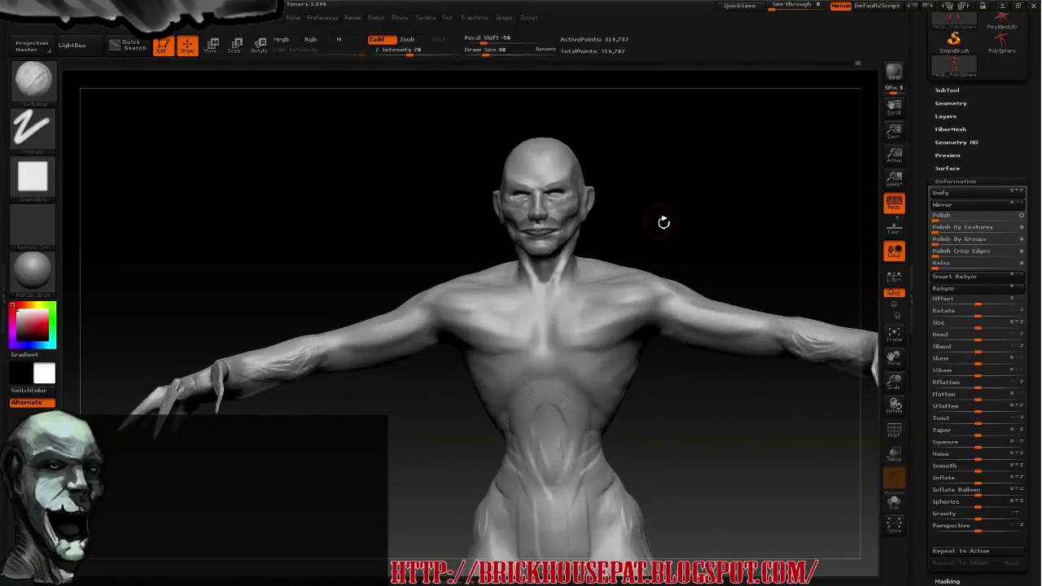
{"action": "left_click_drag", "start_coordinate": [670, 216], "coordinate": [616, 209]}
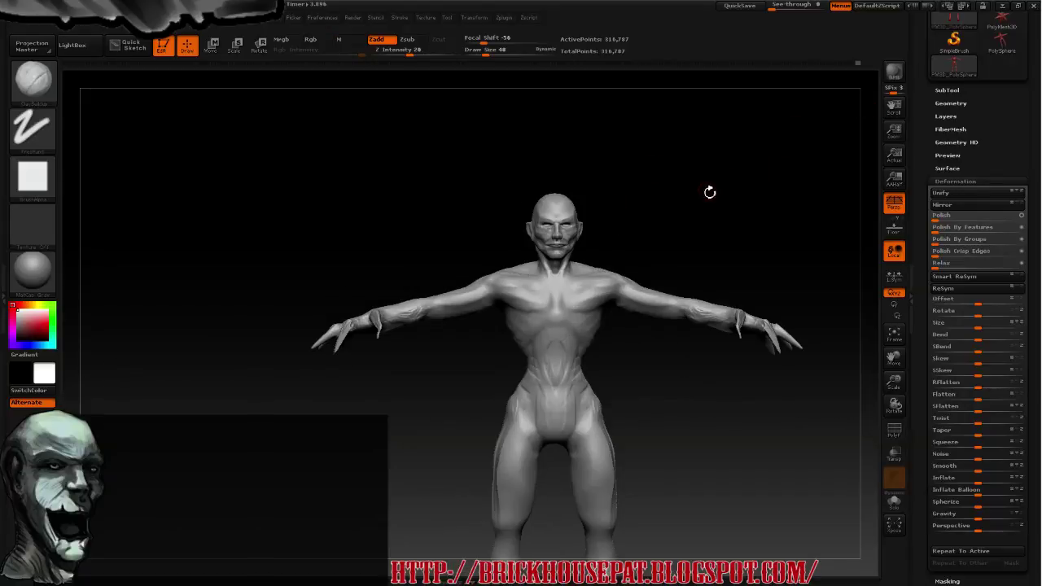
{"action": "left_click", "coordinate": [893, 72]}
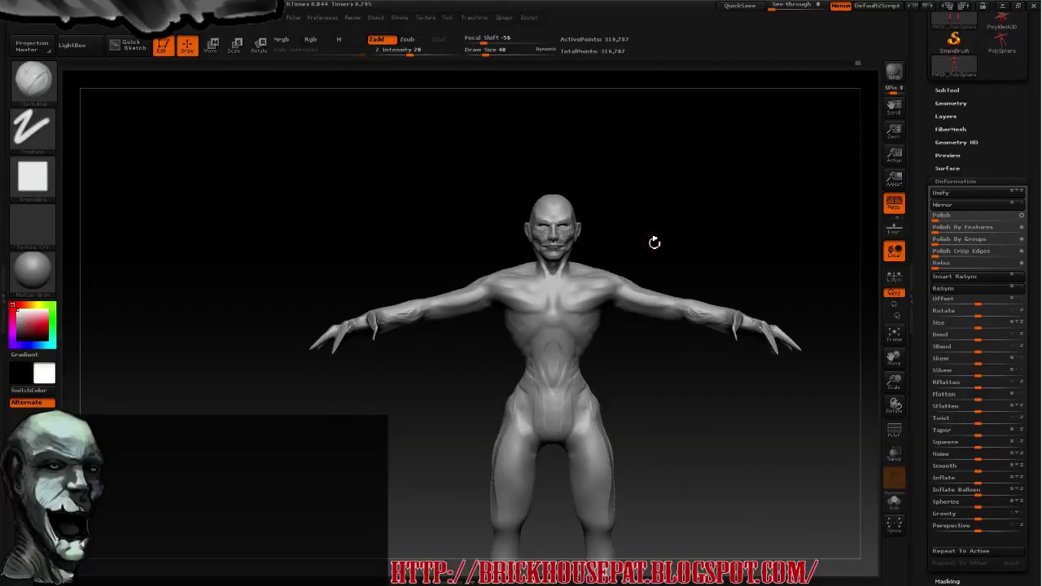
{"action": "scroll", "coordinate": [683, 232], "scroll_direction": "up", "scroll_amount": 5}
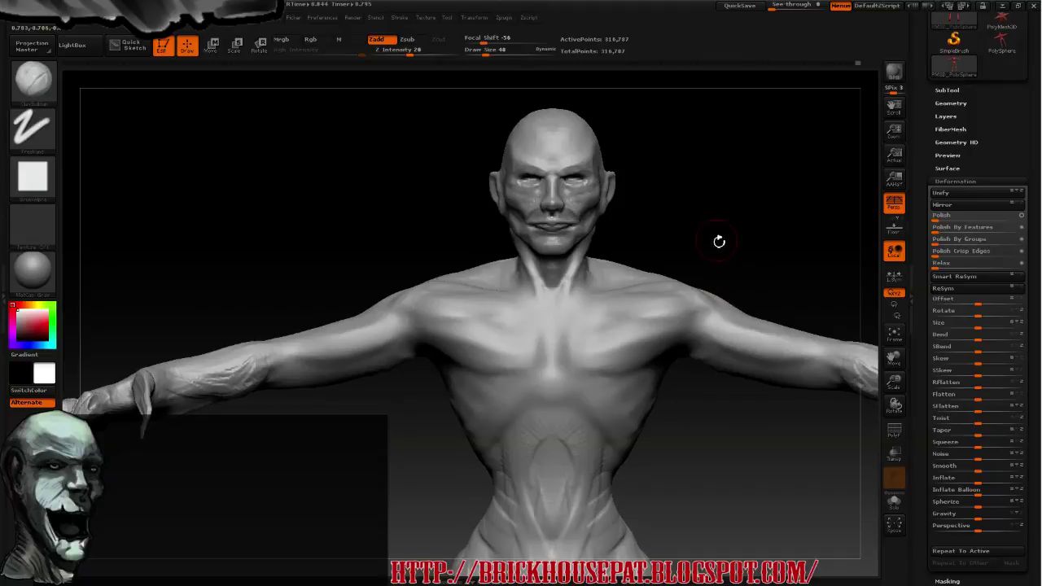
Smooth the extended arm and add ridges and vein streaks along the wrist and forearm
{"action": "left_click_drag", "start_coordinate": [271, 263], "coordinate": [383, 233]}
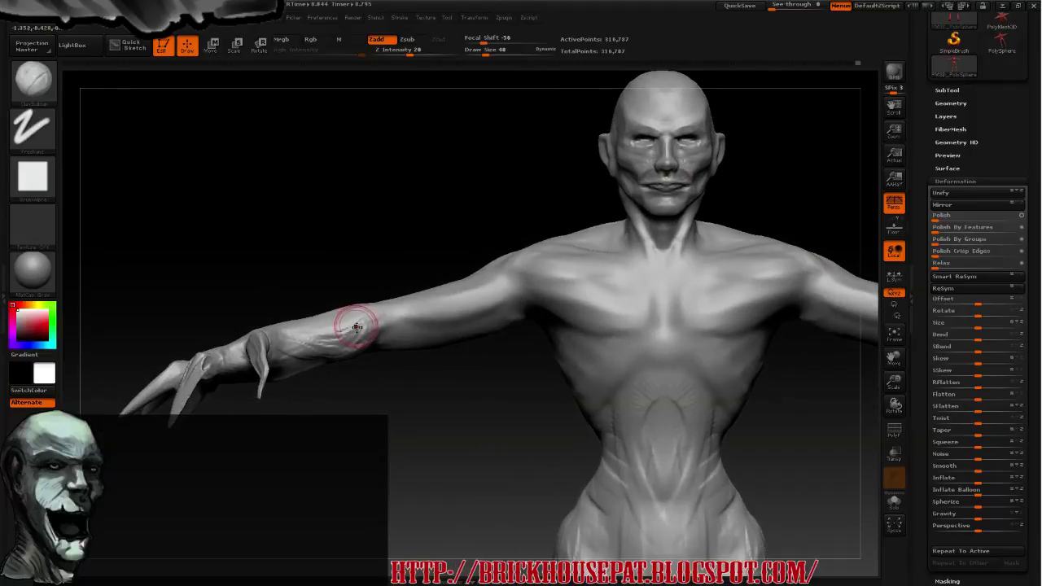
{"action": "key", "text": "shift"}
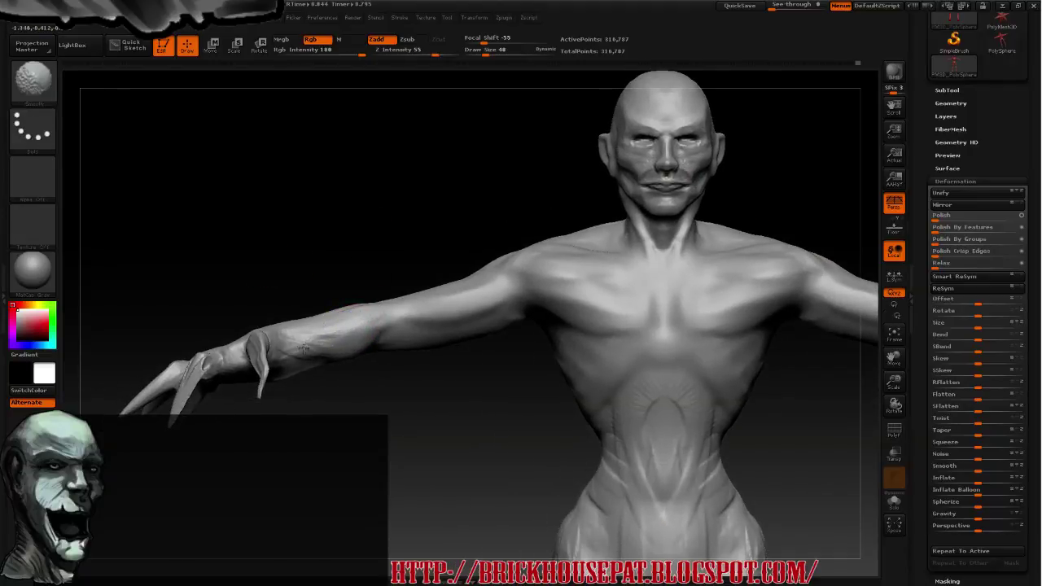
{"action": "mouse_move", "coordinate": [349, 230]}
{"action": "left_mouse_down"}
{"action": "mouse_move", "coordinate": [351, 195]}
{"action": "mouse_move", "coordinate": [357, 305]}
{"action": "left_mouse_up"}
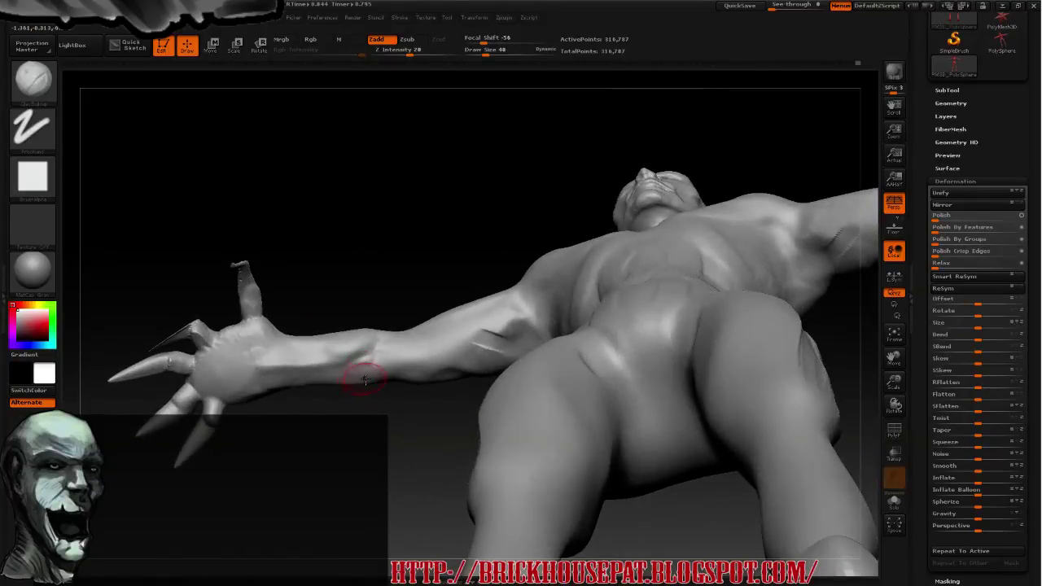
{"action": "left_click_drag", "start_coordinate": [363, 377], "coordinate": [281, 379]}
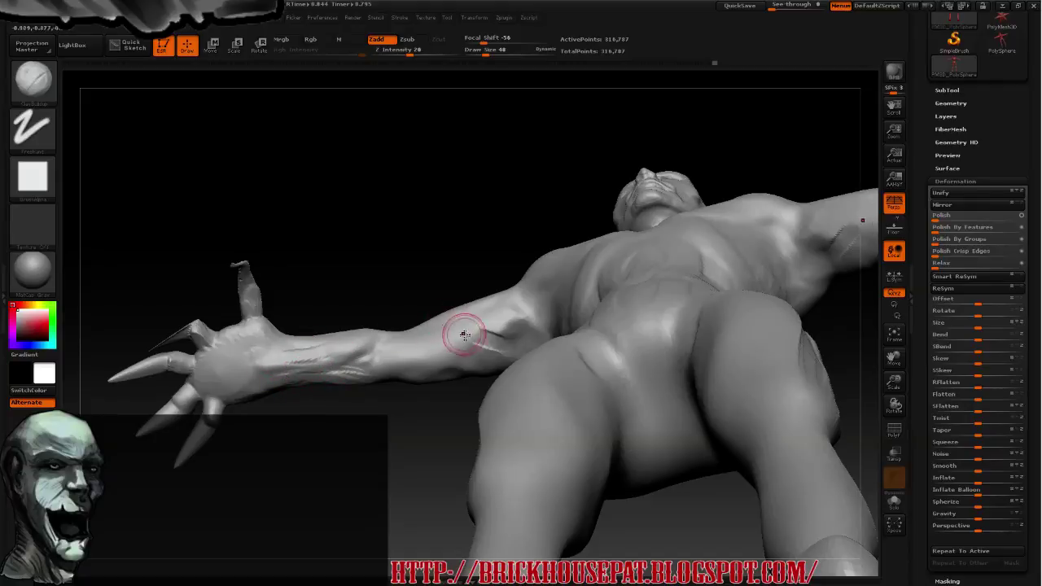
{"action": "left_click_drag", "start_coordinate": [454, 326], "coordinate": [508, 314]}
{"action": "mouse_move", "coordinate": [435, 342]}
{"action": "left_mouse_down"}
{"action": "mouse_move", "coordinate": [499, 304]}
{"action": "mouse_move", "coordinate": [466, 324]}
{"action": "left_mouse_up"}
Smooth the torso, then rotate to a side view showing the clawed hand and legs
{"action": "mouse_move", "coordinate": [411, 345]}
{"action": "left_mouse_down"}
{"action": "mouse_move", "coordinate": [410, 333]}
{"action": "mouse_move", "coordinate": [495, 277]}
{"action": "mouse_move", "coordinate": [514, 286]}
{"action": "mouse_move", "coordinate": [477, 272]}
{"action": "mouse_move", "coordinate": [488, 279]}
{"action": "mouse_move", "coordinate": [436, 303]}
{"action": "left_mouse_up"}
{"action": "left_click_drag", "start_coordinate": [377, 211], "coordinate": [413, 245]}
{"action": "key", "text": "shift"}
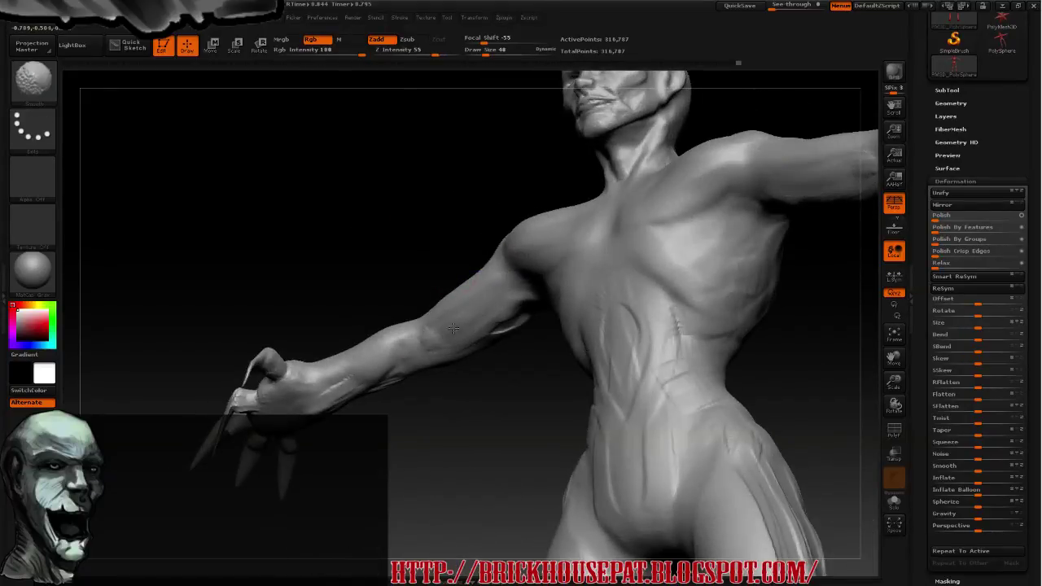
{"action": "left_click_drag", "start_coordinate": [386, 233], "coordinate": [434, 340]}
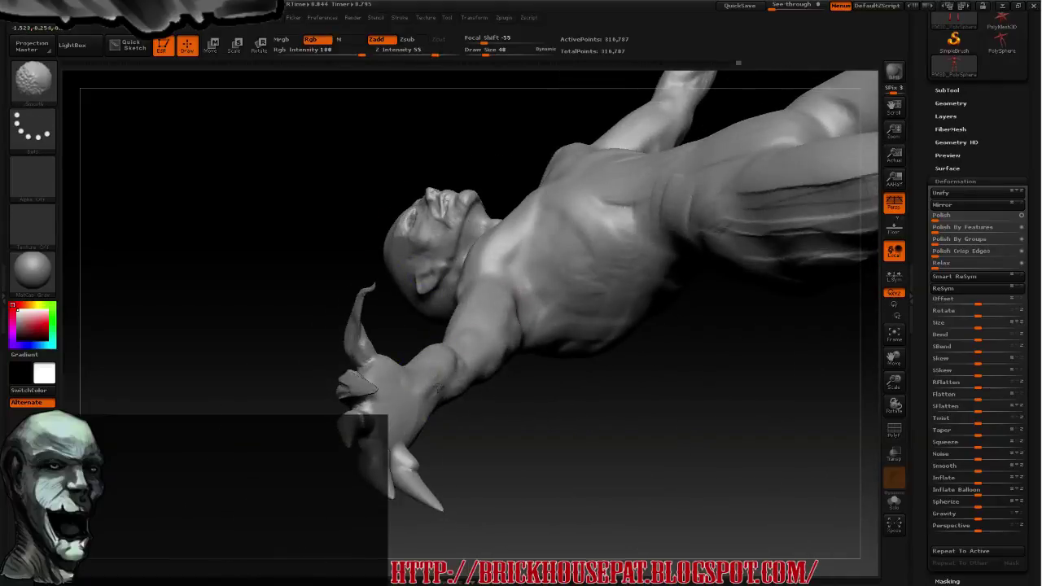
{"action": "mouse_move", "coordinate": [382, 245]}
{"action": "left_mouse_down"}
{"action": "mouse_move", "coordinate": [663, 485]}
{"action": "mouse_move", "coordinate": [494, 352]}
{"action": "mouse_move", "coordinate": [305, 256]}
{"action": "mouse_move", "coordinate": [296, 230]}
{"action": "mouse_move", "coordinate": [285, 249]}
{"action": "mouse_move", "coordinate": [329, 298]}
{"action": "mouse_move", "coordinate": [301, 292]}
{"action": "mouse_move", "coordinate": [330, 295]}
{"action": "left_mouse_up"}
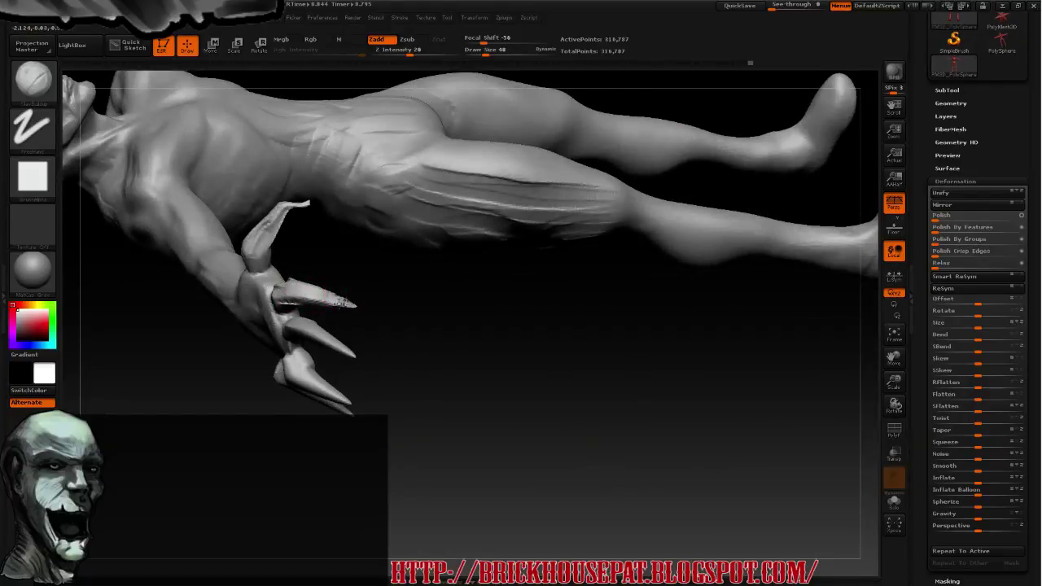
Clear the mask and reshape the clawed fingers with the Standard brush
{"action": "left_click_drag", "start_coordinate": [433, 318], "coordinate": [456, 368], "text": "ctrl"}
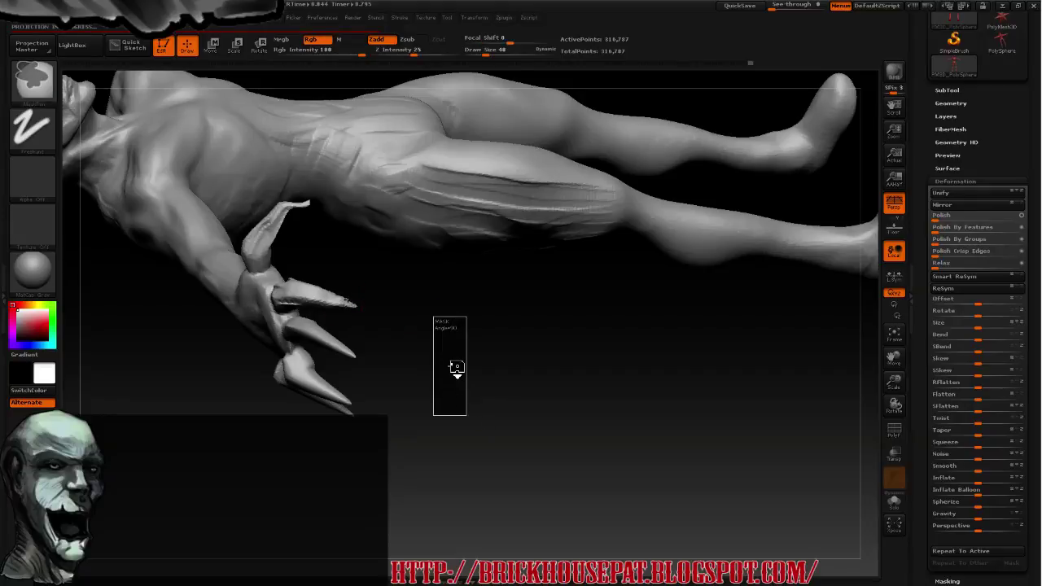
{"action": "mouse_move", "coordinate": [457, 367]}
{"action": "left_mouse_down", "text": "ctrl"}
{"action": "mouse_move", "coordinate": [271, 263]}
{"action": "mouse_move", "coordinate": [333, 341]}
{"action": "mouse_move", "coordinate": [407, 318]}
{"action": "mouse_move", "coordinate": [428, 268]}
{"action": "mouse_move", "coordinate": [307, 332]}
{"action": "mouse_move", "coordinate": [346, 349]}
{"action": "left_mouse_up", "text": "ctrl"}
{"action": "mouse_move", "coordinate": [293, 324]}
{"action": "left_mouse_down"}
{"action": "mouse_move", "coordinate": [359, 352]}
{"action": "mouse_move", "coordinate": [268, 321]}
{"action": "left_mouse_up"}
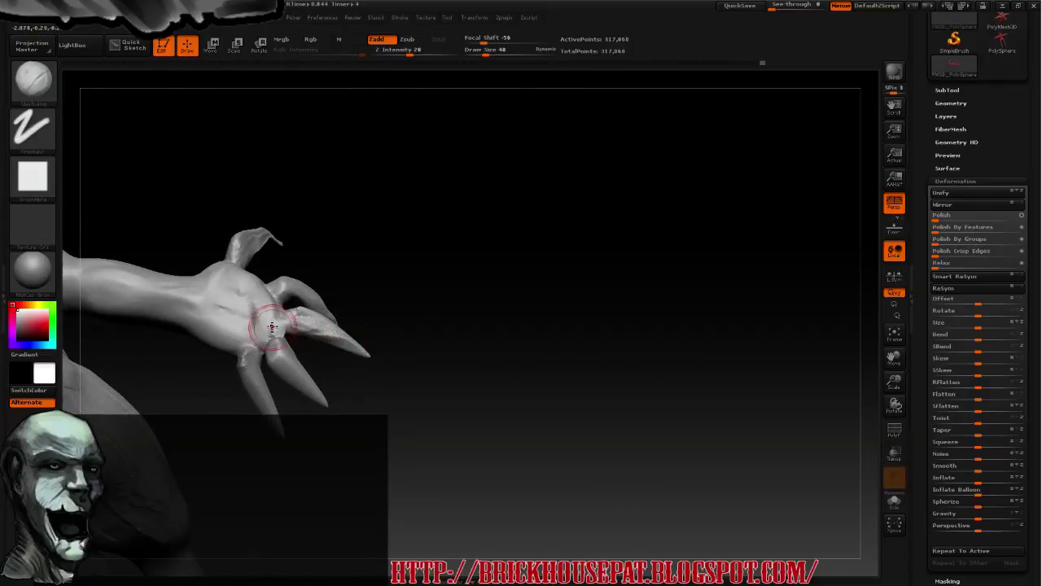
{"action": "left_click_drag", "start_coordinate": [383, 321], "coordinate": [397, 320]}
{"action": "left_click_drag", "start_coordinate": [279, 302], "coordinate": [324, 324], "text": "shift"}
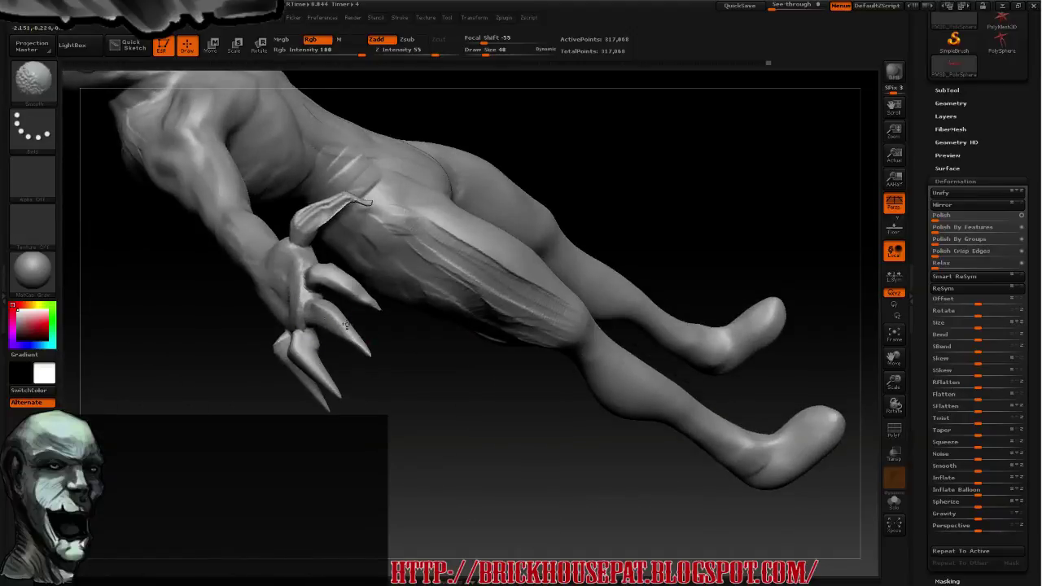
Smooth the surface of the arm fin
{"action": "left_click_drag", "start_coordinate": [302, 218], "coordinate": [348, 203], "text": "shift"}
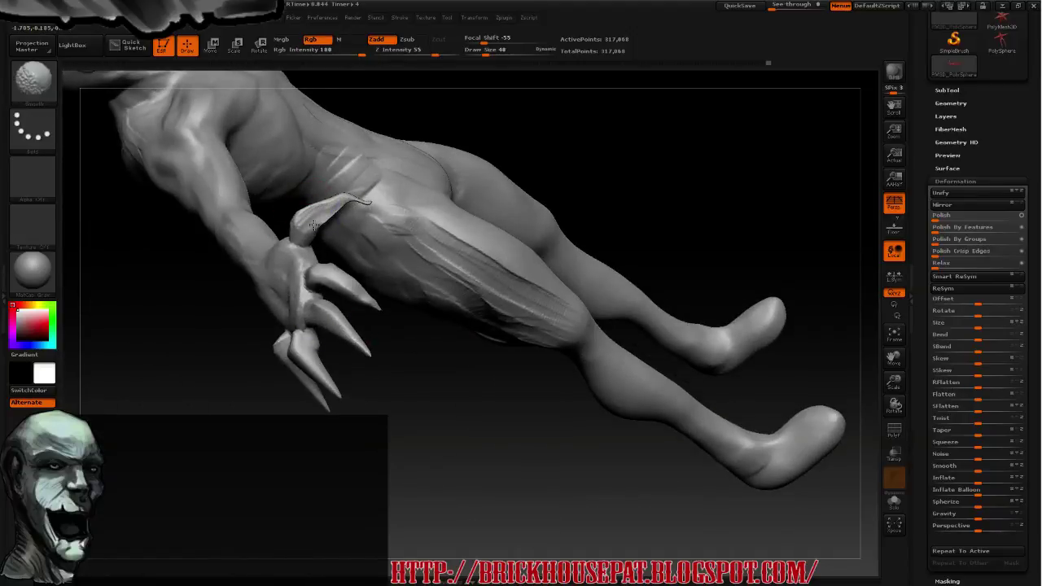
{"action": "mouse_move", "coordinate": [390, 168]}
{"action": "left_mouse_down"}
{"action": "mouse_move", "coordinate": [380, 188]}
{"action": "mouse_move", "coordinate": [344, 201]}
{"action": "left_mouse_up"}
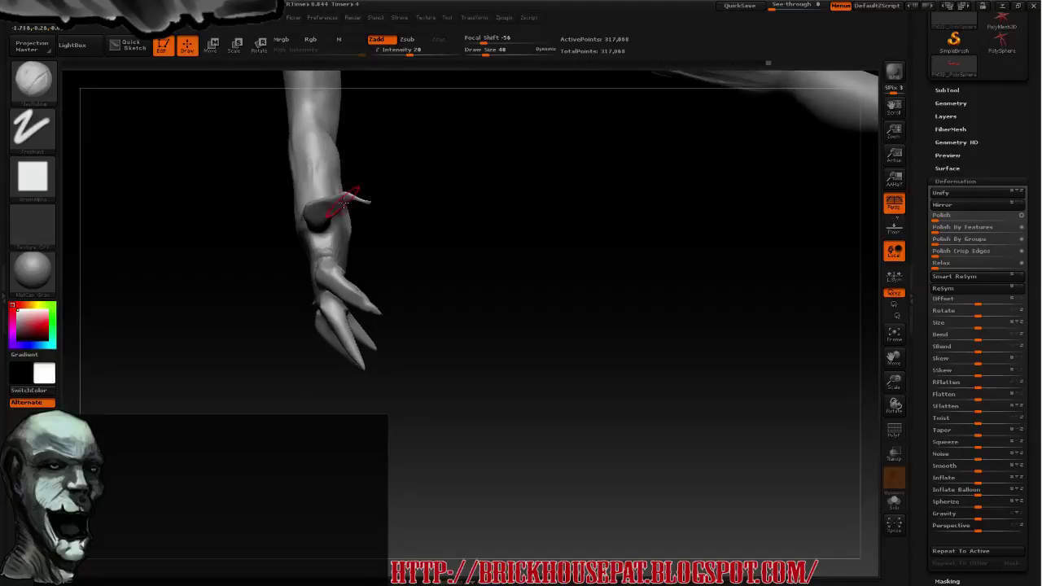
{"action": "left_click_drag", "start_coordinate": [401, 224], "coordinate": [359, 191]}
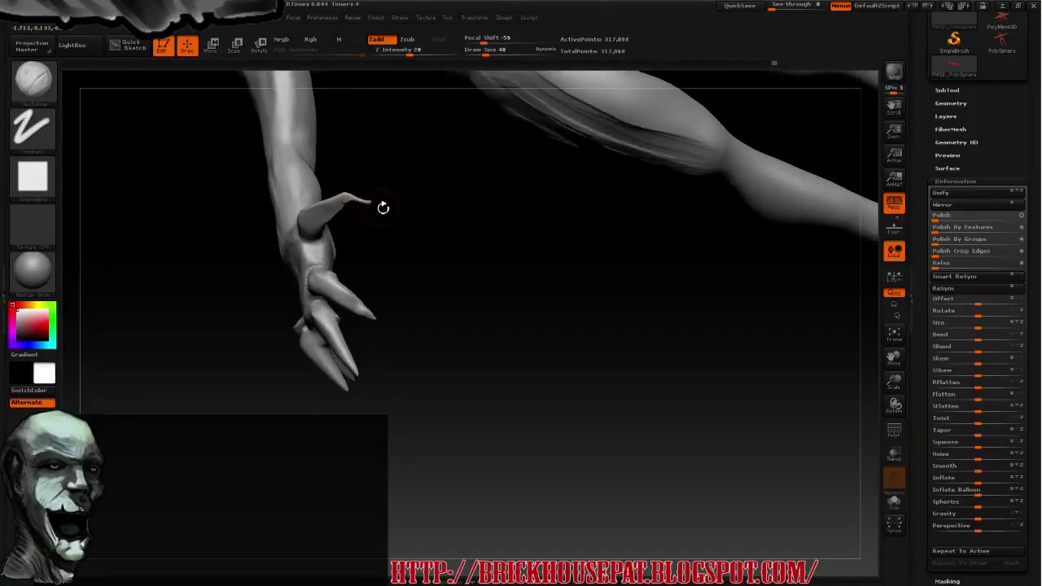
{"action": "key", "text": "shift"}
Sculpt marks and strokes onto the upright finger
{"action": "mouse_move", "coordinate": [396, 213]}
{"action": "left_mouse_down"}
{"action": "mouse_move", "coordinate": [358, 207]}
{"action": "mouse_move", "coordinate": [395, 241]}
{"action": "left_mouse_up"}
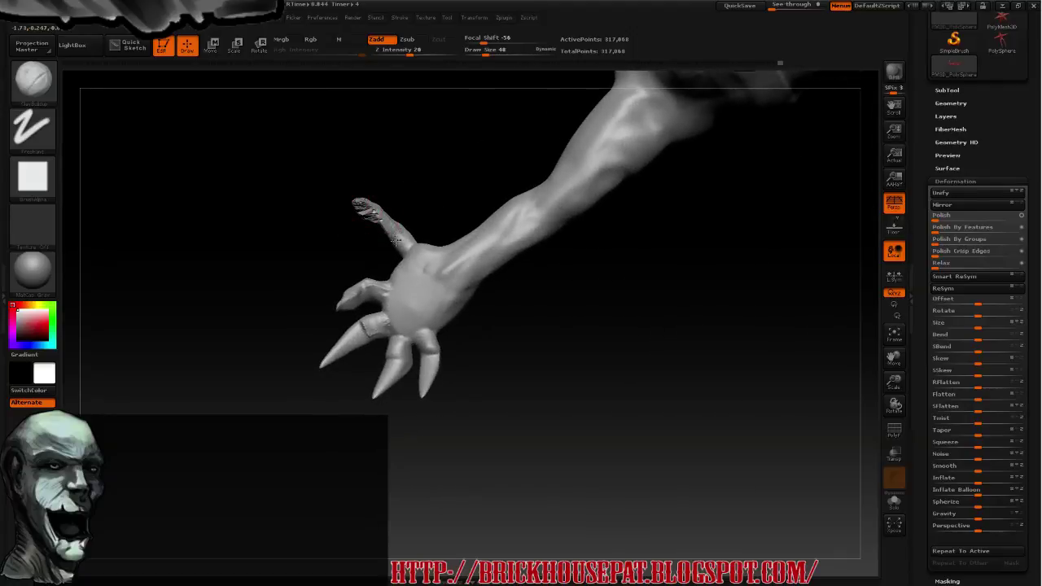
{"action": "mouse_move", "coordinate": [306, 196]}
{"action": "left_mouse_down"}
{"action": "mouse_move", "coordinate": [389, 201]}
{"action": "mouse_move", "coordinate": [369, 219]}
{"action": "mouse_move", "coordinate": [378, 206]}
{"action": "left_mouse_up"}
{"action": "mouse_move", "coordinate": [437, 237]}
{"action": "left_mouse_down"}
{"action": "mouse_move", "coordinate": [361, 205]}
{"action": "mouse_move", "coordinate": [405, 247]}
{"action": "left_mouse_up"}
{"action": "mouse_move", "coordinate": [320, 190]}
{"action": "left_mouse_down"}
{"action": "mouse_move", "coordinate": [368, 239]}
{"action": "mouse_move", "coordinate": [358, 264]}
{"action": "left_mouse_up"}
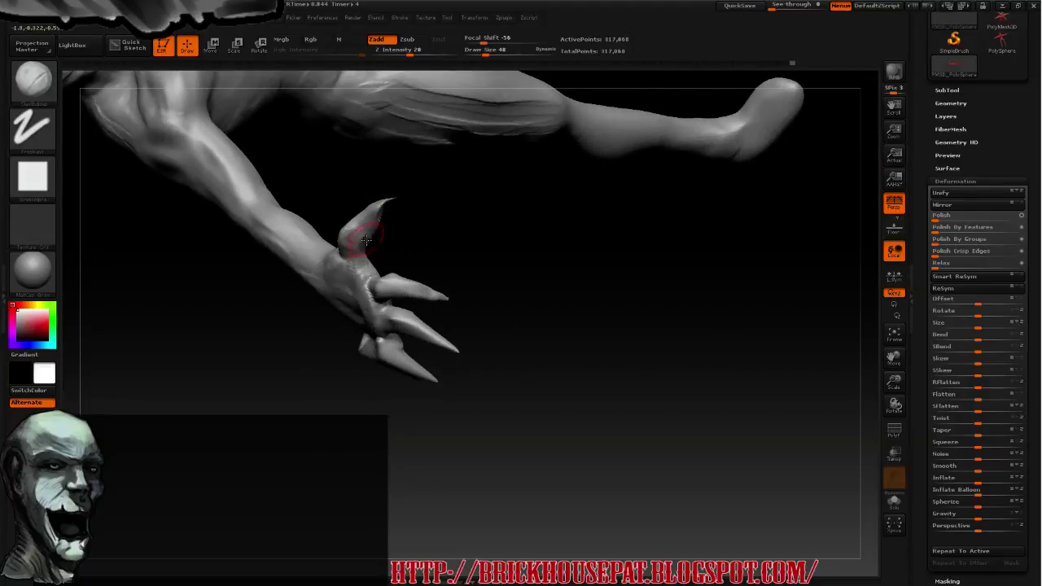
{"action": "mouse_move", "coordinate": [351, 199]}
{"action": "left_mouse_down"}
{"action": "mouse_move", "coordinate": [348, 190]}
{"action": "mouse_move", "coordinate": [342, 252]}
{"action": "left_mouse_up"}
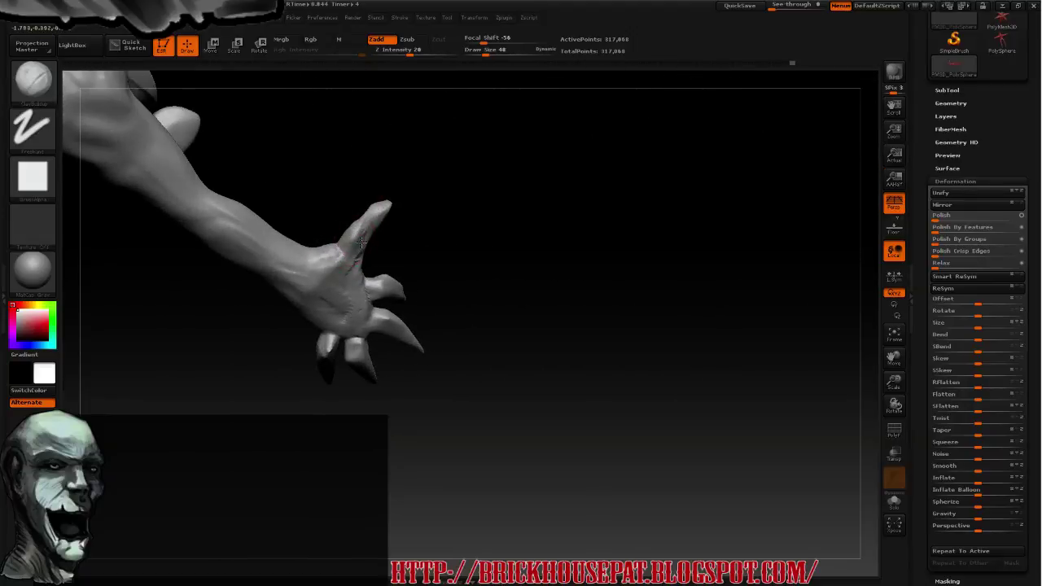
Carve tendon grooves across the back of the hand and smooth the fingers
{"action": "left_click_drag", "start_coordinate": [354, 290], "coordinate": [325, 286]}
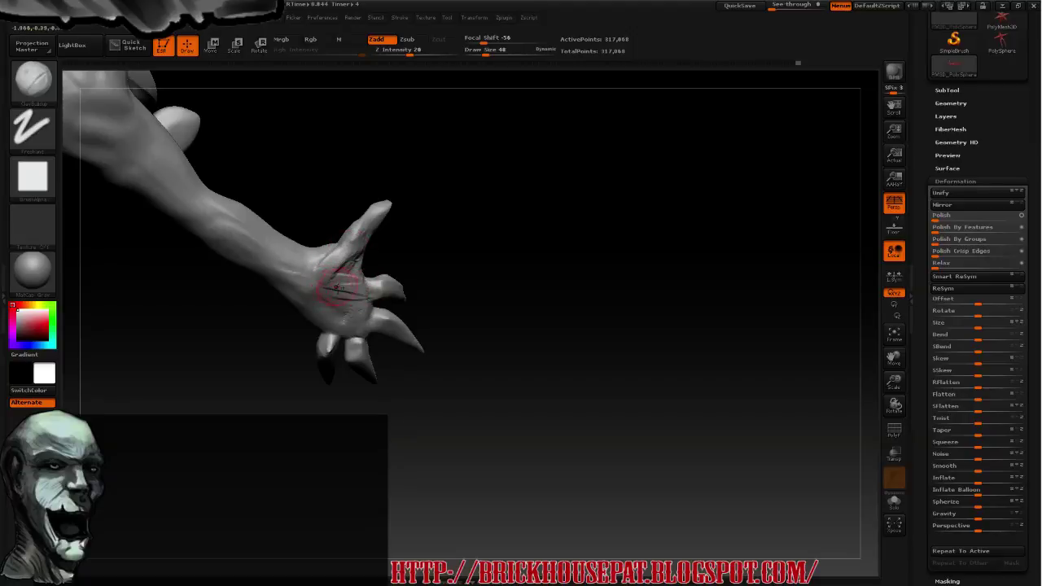
{"action": "left_click_drag", "start_coordinate": [379, 313], "coordinate": [317, 289]}
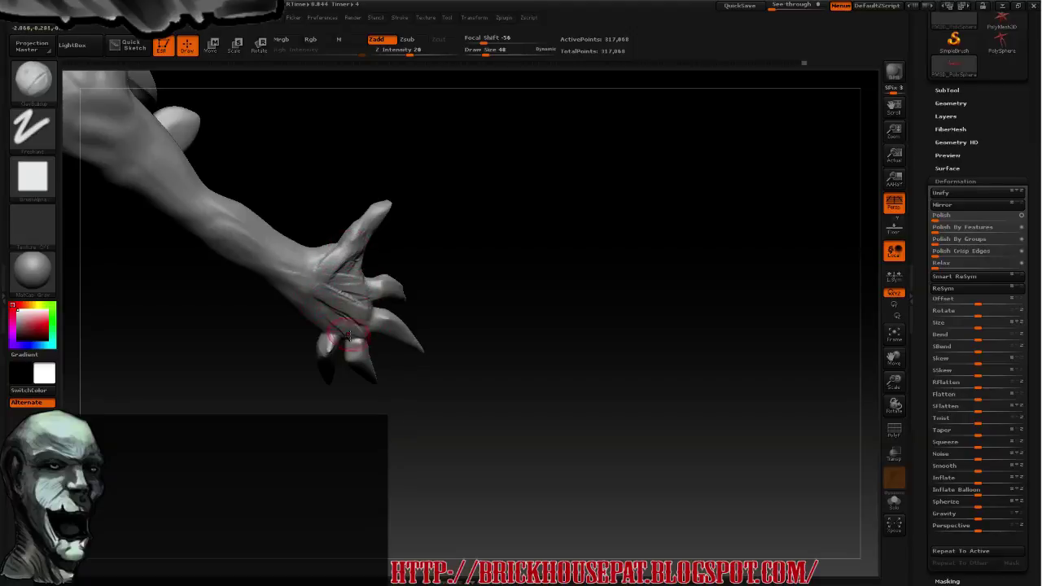
{"action": "left_click_drag", "start_coordinate": [337, 342], "coordinate": [314, 309]}
{"action": "left_click_drag", "start_coordinate": [283, 362], "coordinate": [320, 302]}
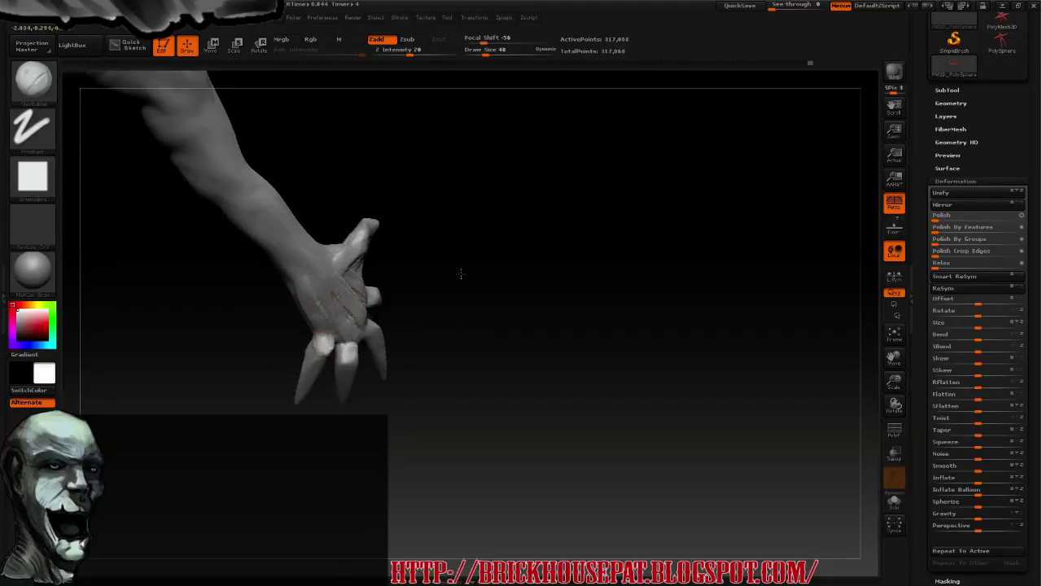
{"action": "left_click_drag", "start_coordinate": [345, 286], "coordinate": [298, 282]}
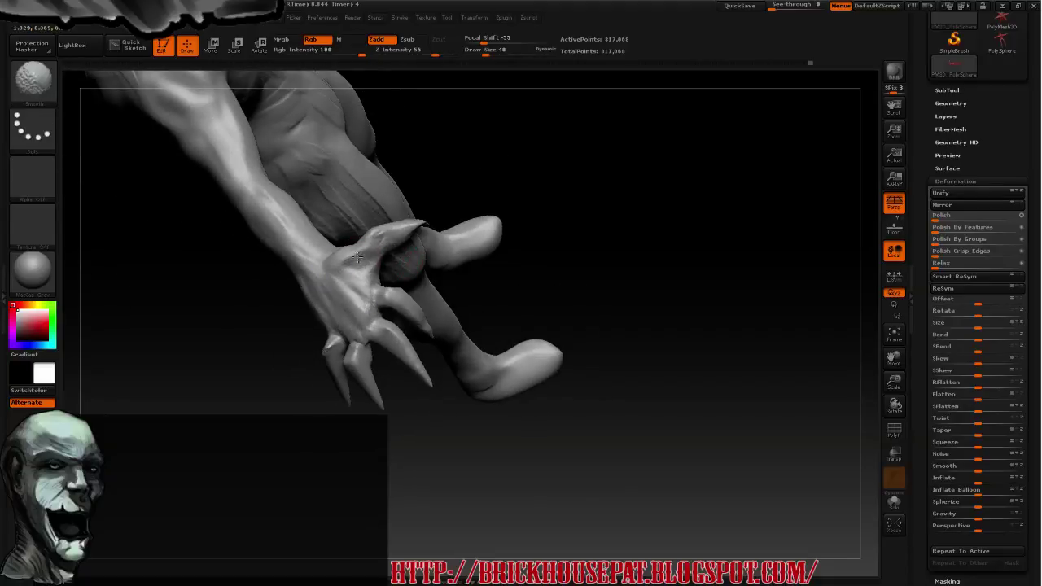
{"action": "left_click_drag", "start_coordinate": [333, 349], "coordinate": [335, 361], "text": "shift"}
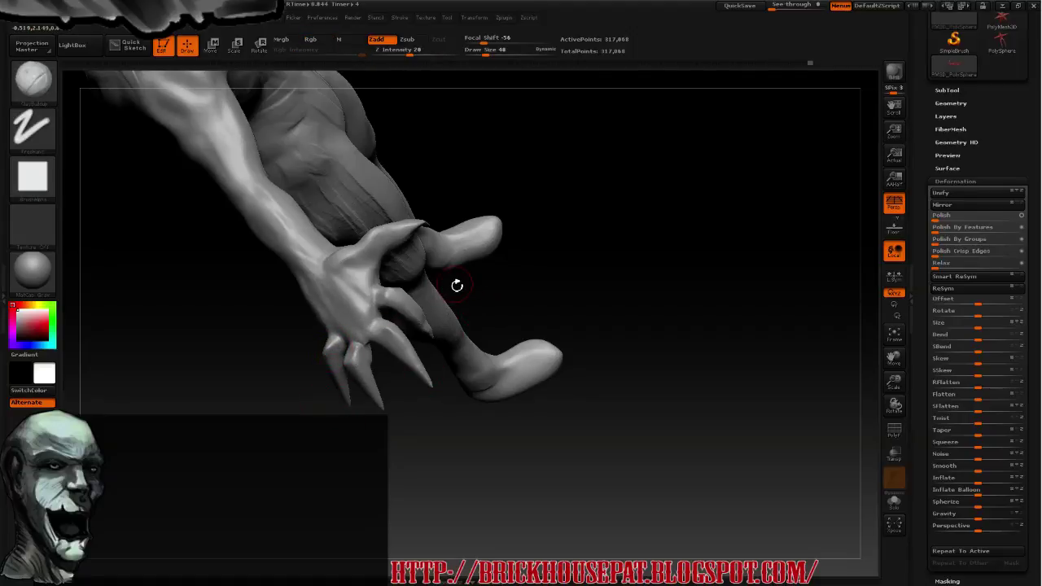
{"action": "mouse_move", "coordinate": [548, 245]}
{"action": "left_mouse_down"}
{"action": "mouse_move", "coordinate": [511, 253]}
{"action": "mouse_move", "coordinate": [504, 270]}
{"action": "mouse_move", "coordinate": [487, 269]}
{"action": "mouse_move", "coordinate": [362, 346]}
{"action": "mouse_move", "coordinate": [380, 326]}
{"action": "mouse_move", "coordinate": [383, 288]}
{"action": "mouse_move", "coordinate": [353, 410]}
{"action": "mouse_move", "coordinate": [353, 348]}
{"action": "left_mouse_up"}
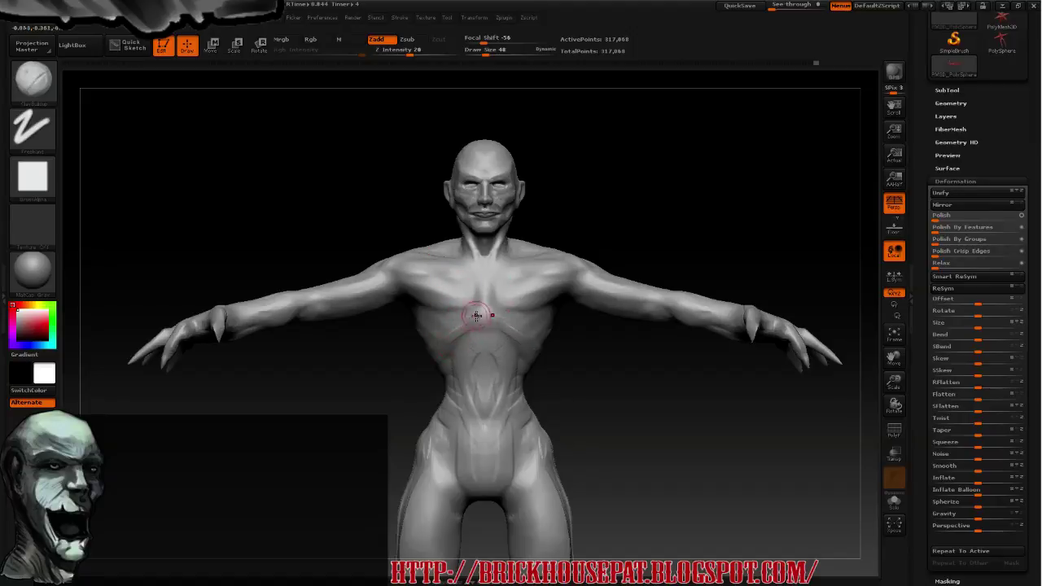
Turn to a side view and carve a crease into the shoulder muscle
{"action": "right_click_drag", "start_coordinate": [440, 349], "coordinate": [429, 391]}
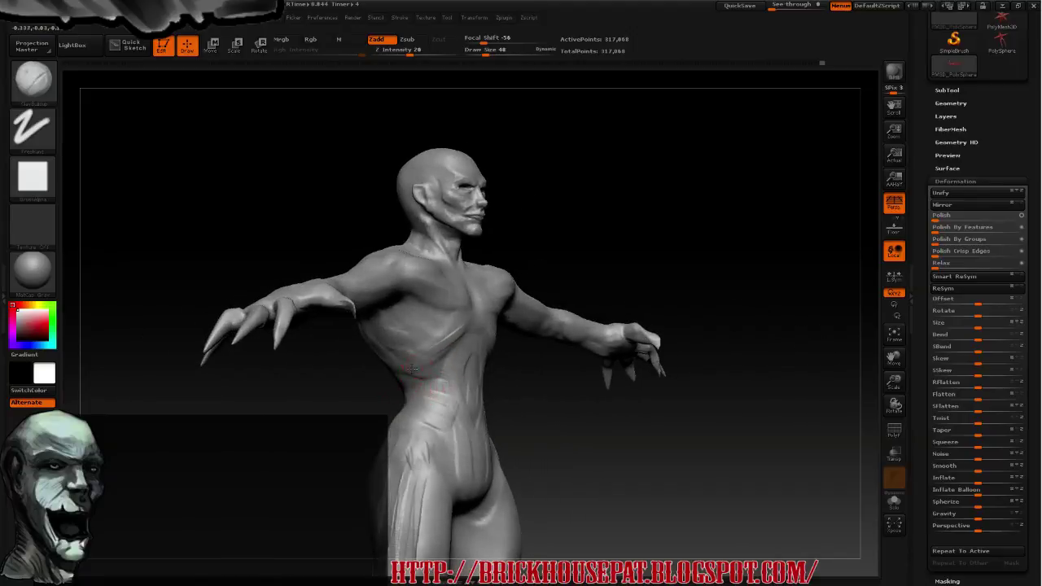
{"action": "right_click_drag", "start_coordinate": [358, 359], "coordinate": [358, 363]}
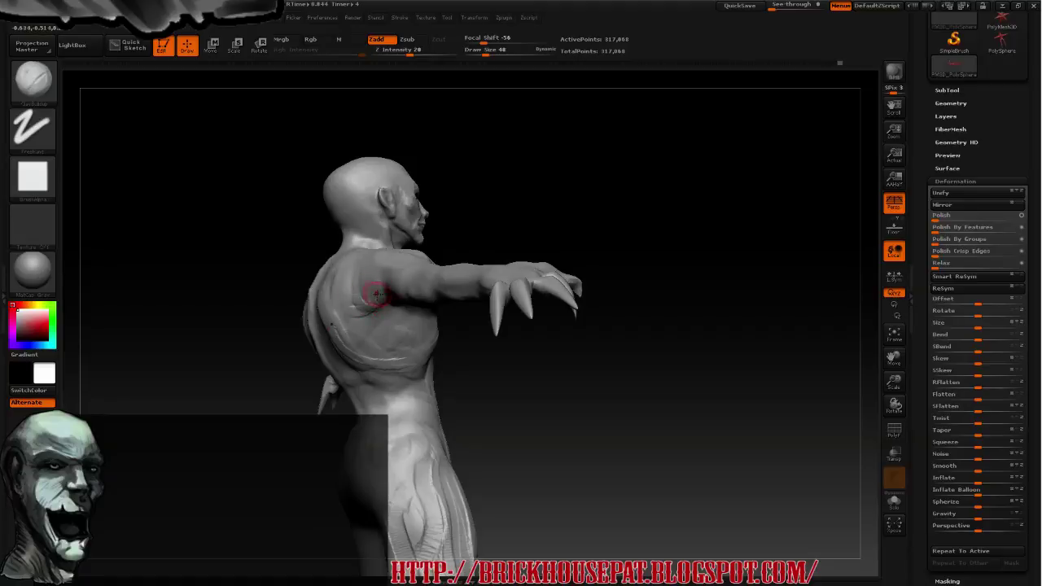
{"action": "left_click_drag", "start_coordinate": [366, 290], "coordinate": [392, 307]}
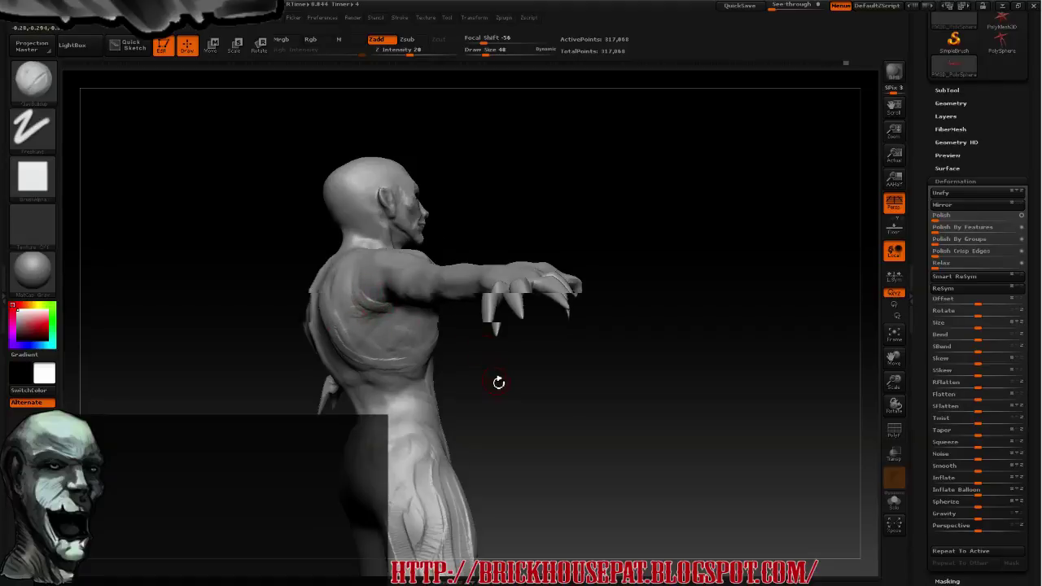
Rotate back and frame the whole T-posed figure from the front
{"action": "mouse_move", "coordinate": [500, 379]}
{"action": "left_mouse_down"}
{"action": "mouse_move", "coordinate": [394, 379]}
{"action": "mouse_move", "coordinate": [375, 368]}
{"action": "left_mouse_up"}
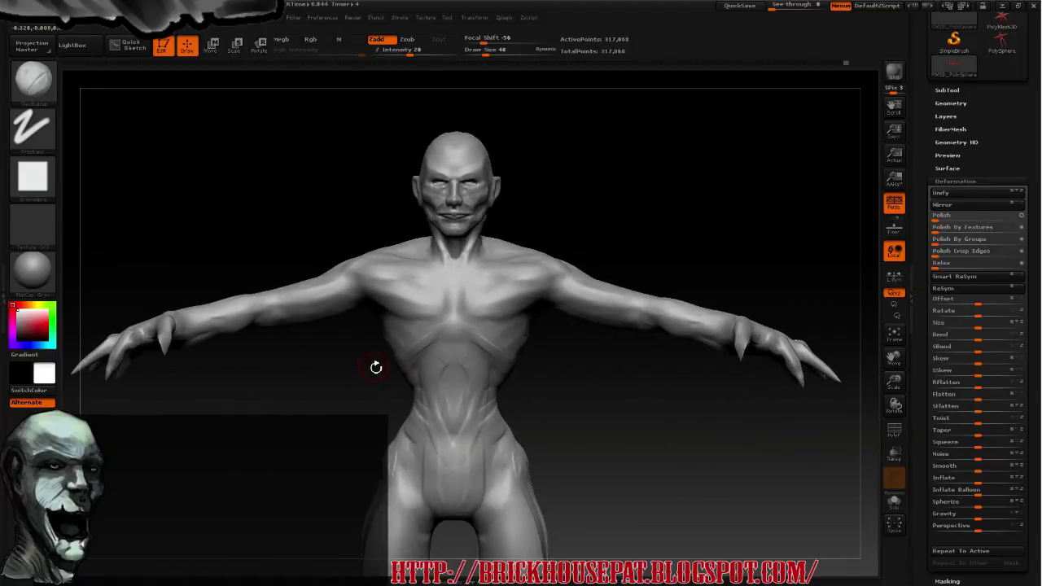
{"action": "mouse_move", "coordinate": [330, 173]}
{"action": "left_mouse_down"}
{"action": "mouse_move", "coordinate": [363, 201]}
{"action": "mouse_move", "coordinate": [332, 184]}
{"action": "left_mouse_up"}
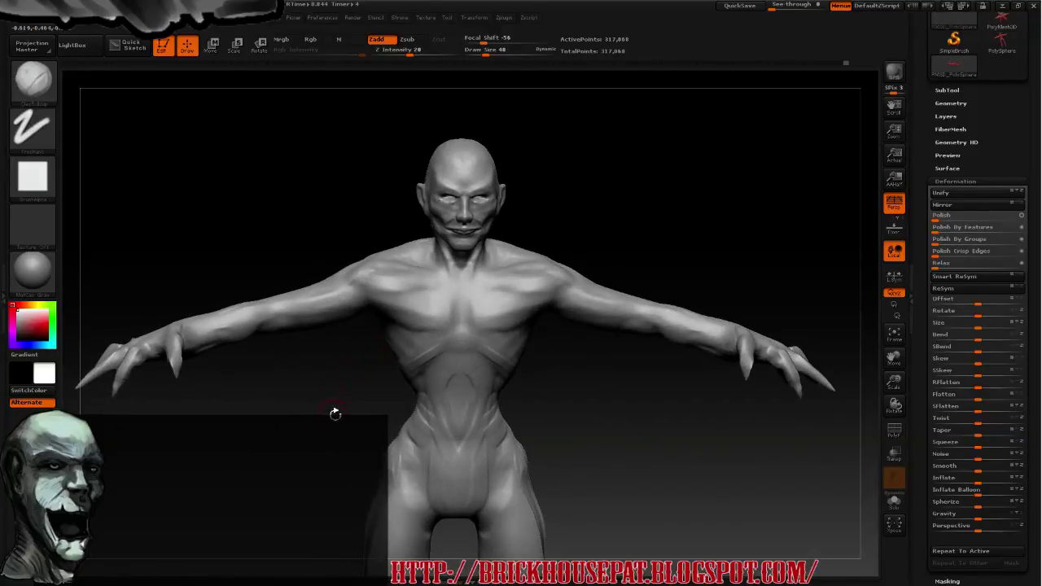
{"action": "mouse_move", "coordinate": [335, 413]}
{"action": "left_mouse_down", "text": "alt"}
{"action": "mouse_move", "coordinate": [295, 239]}
{"action": "mouse_move", "coordinate": [321, 288]}
{"action": "mouse_move", "coordinate": [277, 204]}
{"action": "mouse_move", "coordinate": [287, 162]}
{"action": "mouse_move", "coordinate": [340, 334]}
{"action": "left_mouse_up", "text": "alt"}
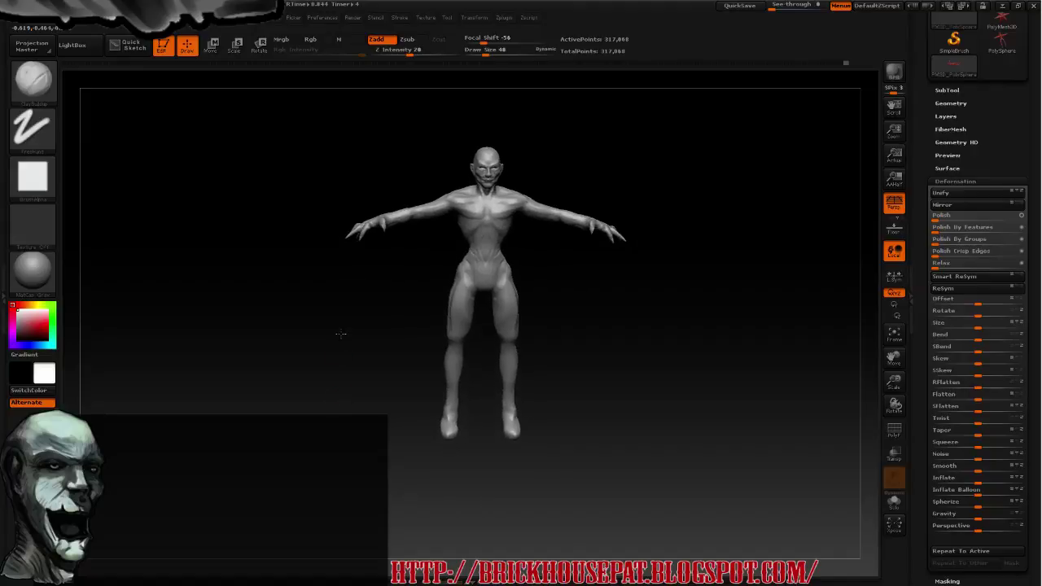
Smooth the legs from front and side views, then carve muscle streaks along both thighs
{"action": "left_click_drag", "start_coordinate": [379, 272], "coordinate": [416, 298]}
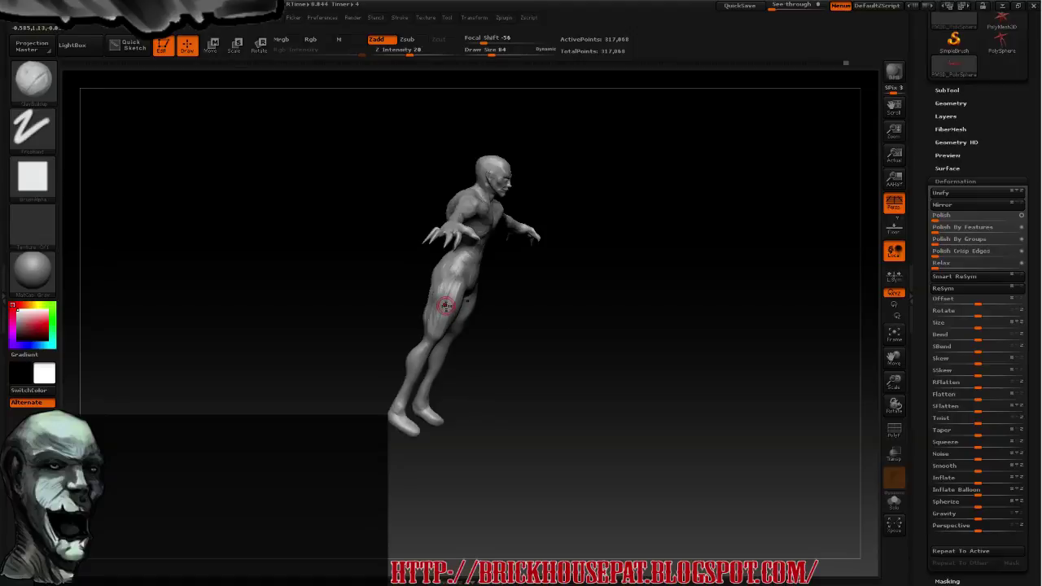
{"action": "key", "text": "shift"}
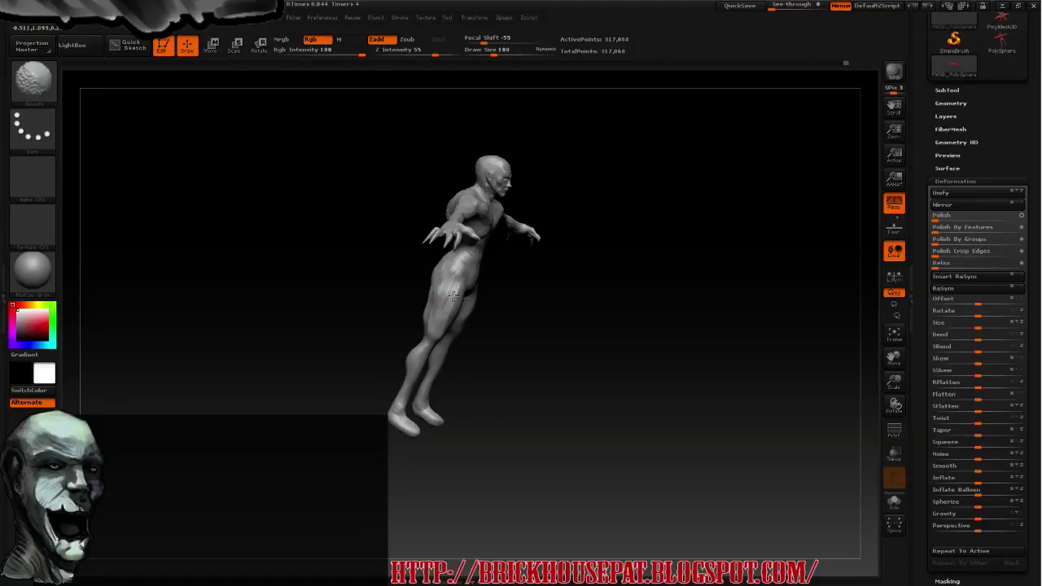
{"action": "mouse_move", "coordinate": [458, 271]}
{"action": "left_mouse_down", "text": "shift"}
{"action": "mouse_move", "coordinate": [449, 295]}
{"action": "mouse_move", "coordinate": [479, 275]}
{"action": "left_mouse_up", "text": "shift"}
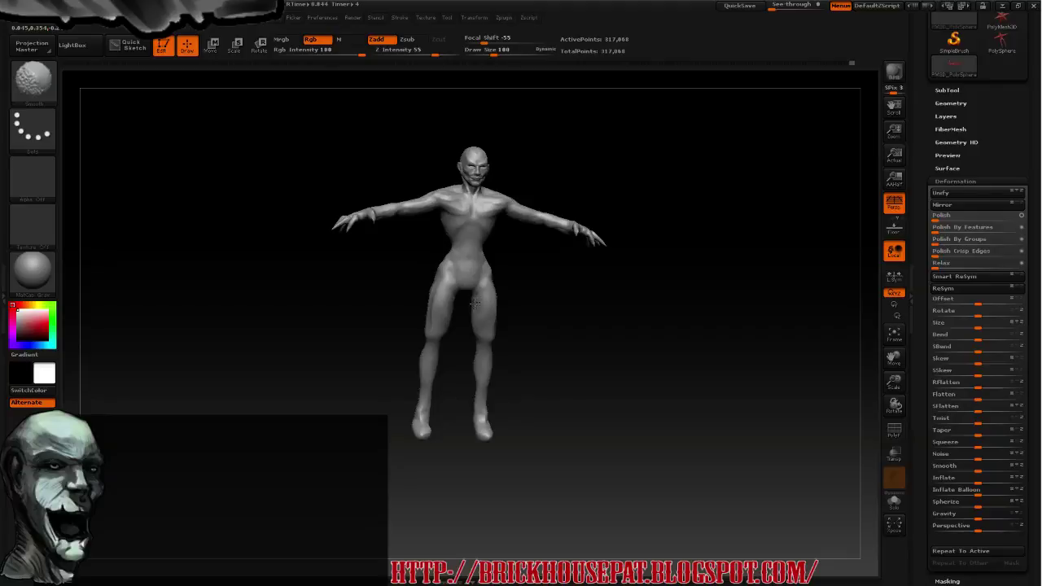
{"action": "mouse_move", "coordinate": [360, 296]}
{"action": "left_mouse_down"}
{"action": "mouse_move", "coordinate": [322, 312]}
{"action": "mouse_move", "coordinate": [301, 342]}
{"action": "mouse_move", "coordinate": [290, 325]}
{"action": "mouse_move", "coordinate": [458, 217]}
{"action": "left_mouse_up"}
{"action": "key", "text": "shift"}
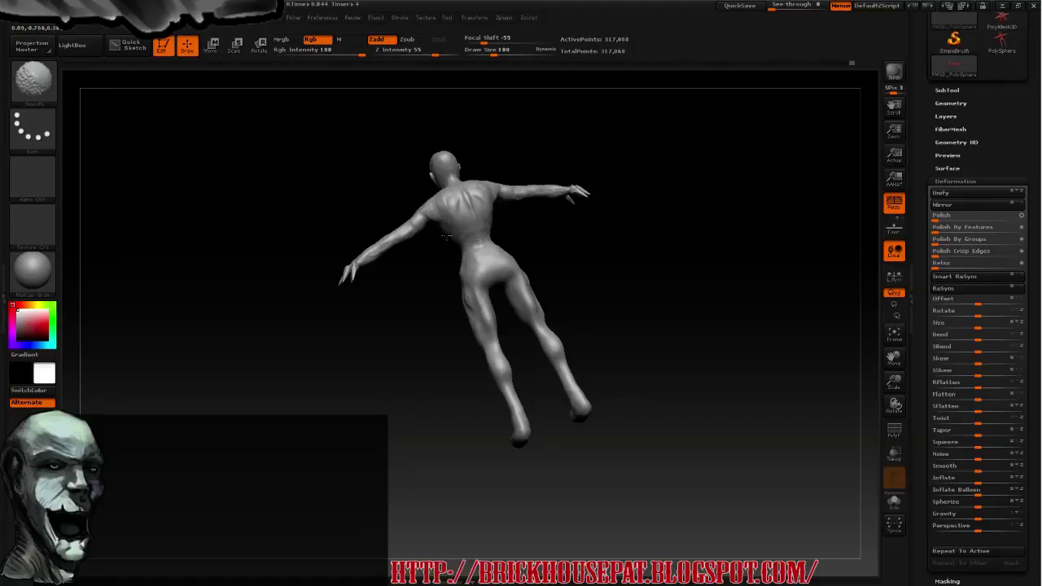
{"action": "mouse_move", "coordinate": [468, 293]}
{"action": "left_mouse_down"}
{"action": "mouse_move", "coordinate": [421, 272]}
{"action": "mouse_move", "coordinate": [388, 284]}
{"action": "mouse_move", "coordinate": [407, 297]}
{"action": "mouse_move", "coordinate": [372, 325]}
{"action": "mouse_move", "coordinate": [414, 298]}
{"action": "mouse_move", "coordinate": [416, 282]}
{"action": "left_mouse_up"}
{"action": "mouse_move", "coordinate": [428, 342]}
{"action": "left_mouse_down"}
{"action": "mouse_move", "coordinate": [413, 286]}
{"action": "mouse_move", "coordinate": [414, 351]}
{"action": "mouse_move", "coordinate": [382, 346]}
{"action": "mouse_move", "coordinate": [401, 340]}
{"action": "mouse_move", "coordinate": [299, 332]}
{"action": "mouse_move", "coordinate": [348, 322]}
{"action": "mouse_move", "coordinate": [306, 329]}
{"action": "left_mouse_up"}
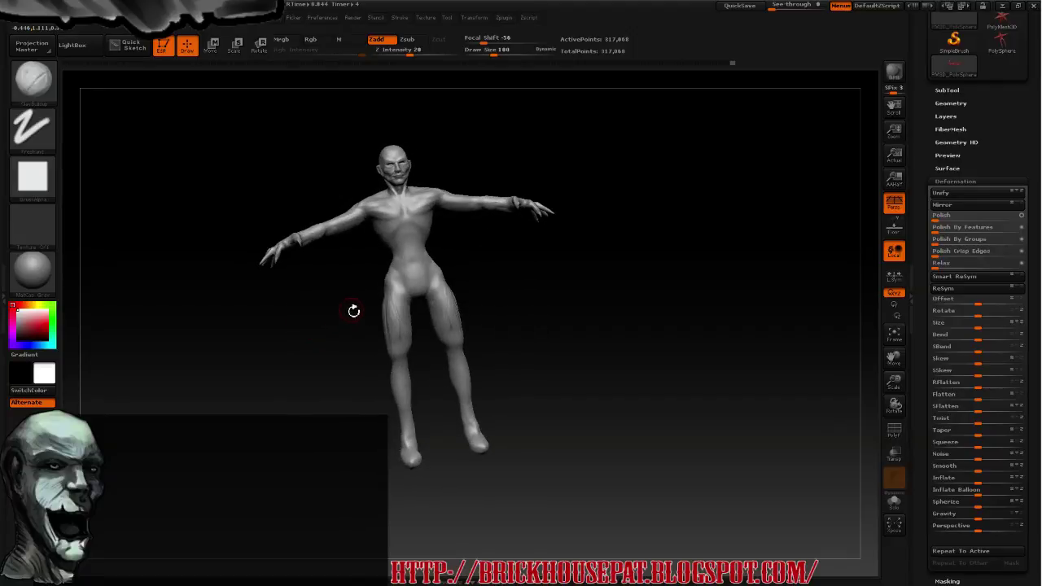
Orbit through side, back and front views, then zoom in on the forearm and clawed hand
{"action": "key", "text": "shift"}
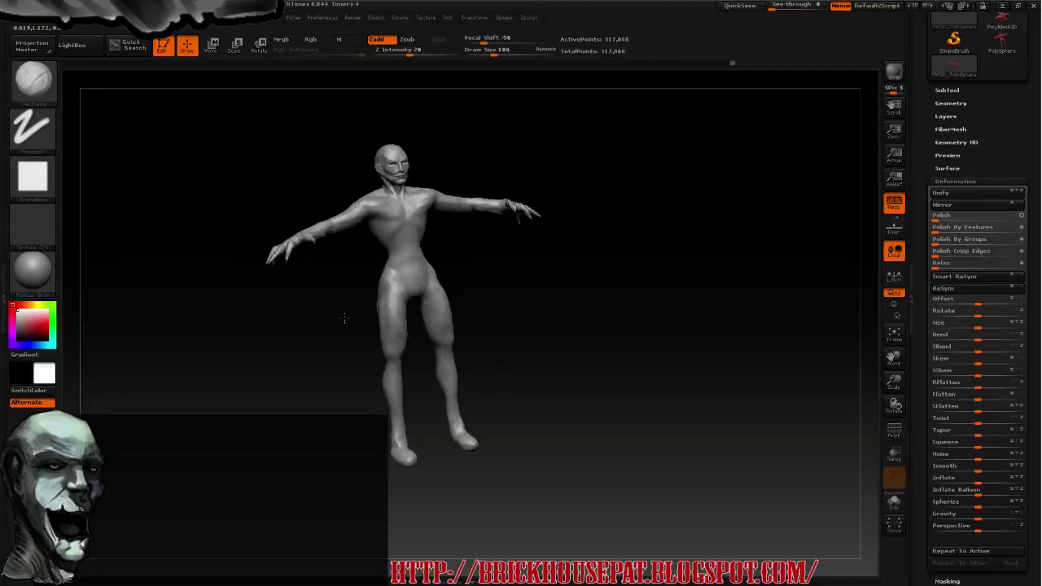
{"action": "left_click_drag", "start_coordinate": [388, 303], "coordinate": [372, 305]}
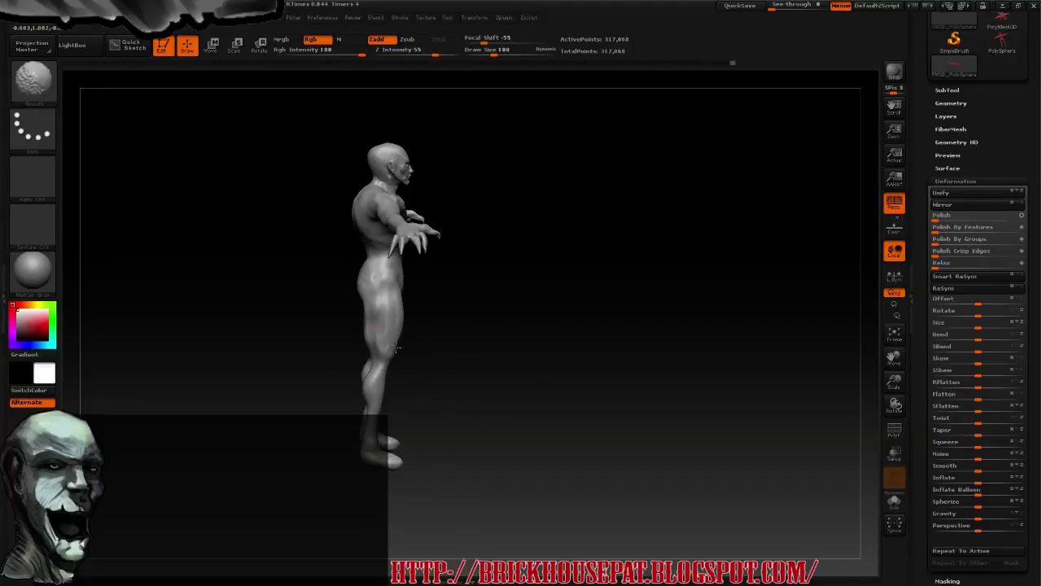
{"action": "left_click_drag", "start_coordinate": [394, 348], "coordinate": [325, 322]}
{"action": "mouse_move", "coordinate": [257, 290]}
{"action": "left_mouse_down"}
{"action": "mouse_move", "coordinate": [275, 304]}
{"action": "mouse_move", "coordinate": [213, 290]}
{"action": "mouse_move", "coordinate": [271, 293]}
{"action": "left_mouse_up"}
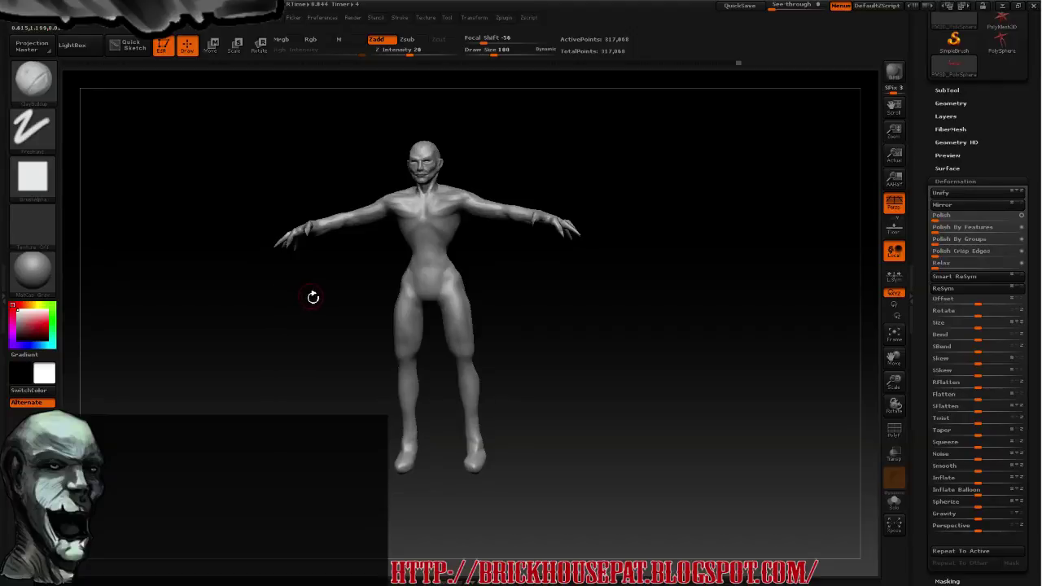
{"action": "mouse_move", "coordinate": [326, 303]}
{"action": "left_mouse_down"}
{"action": "mouse_move", "coordinate": [279, 302]}
{"action": "mouse_move", "coordinate": [272, 314]}
{"action": "mouse_move", "coordinate": [268, 302]}
{"action": "mouse_move", "coordinate": [307, 300]}
{"action": "left_mouse_up"}
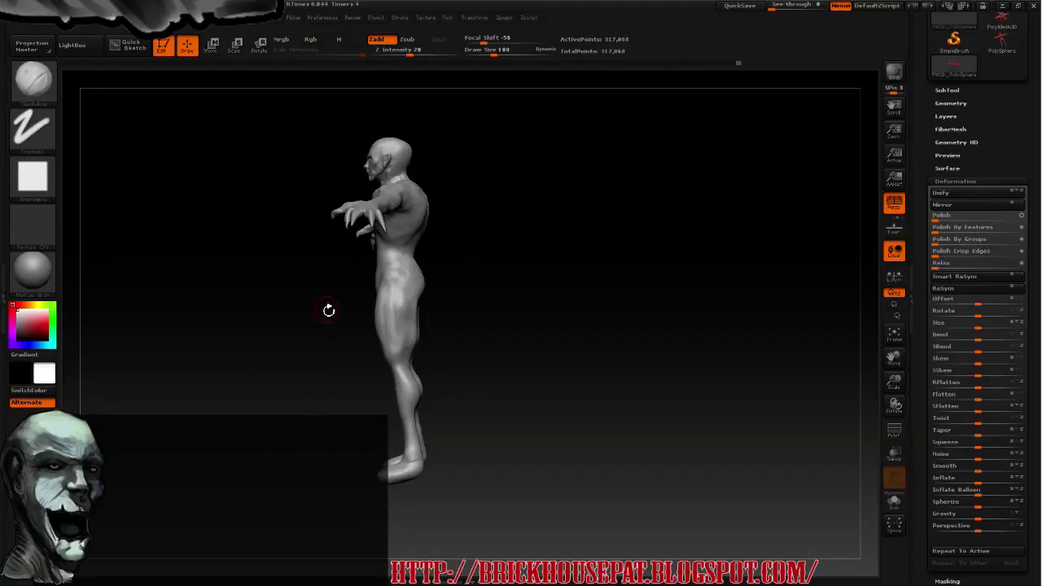
{"action": "mouse_move", "coordinate": [325, 302]}
{"action": "left_mouse_down", "text": "shift"}
{"action": "mouse_move", "coordinate": [363, 307]}
{"action": "mouse_move", "coordinate": [353, 314]}
{"action": "left_mouse_up", "text": "shift"}
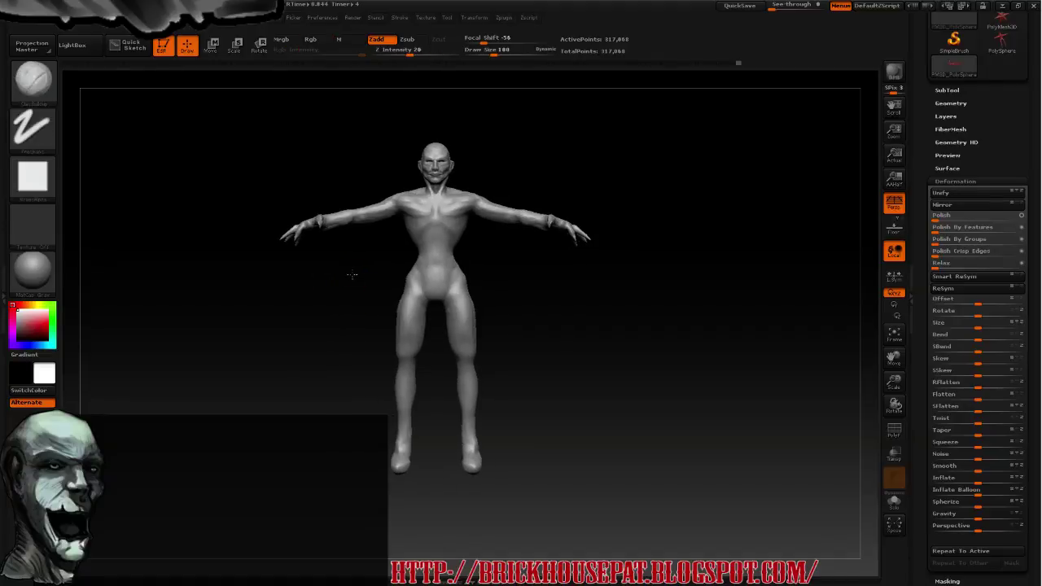
{"action": "mouse_move", "coordinate": [351, 266]}
{"action": "left_mouse_down", "text": "alt"}
{"action": "mouse_move", "coordinate": [312, 242]}
{"action": "mouse_move", "coordinate": [384, 339]}
{"action": "mouse_move", "coordinate": [328, 258]}
{"action": "mouse_move", "coordinate": [328, 211]}
{"action": "mouse_move", "coordinate": [358, 258]}
{"action": "left_mouse_up", "text": "alt"}
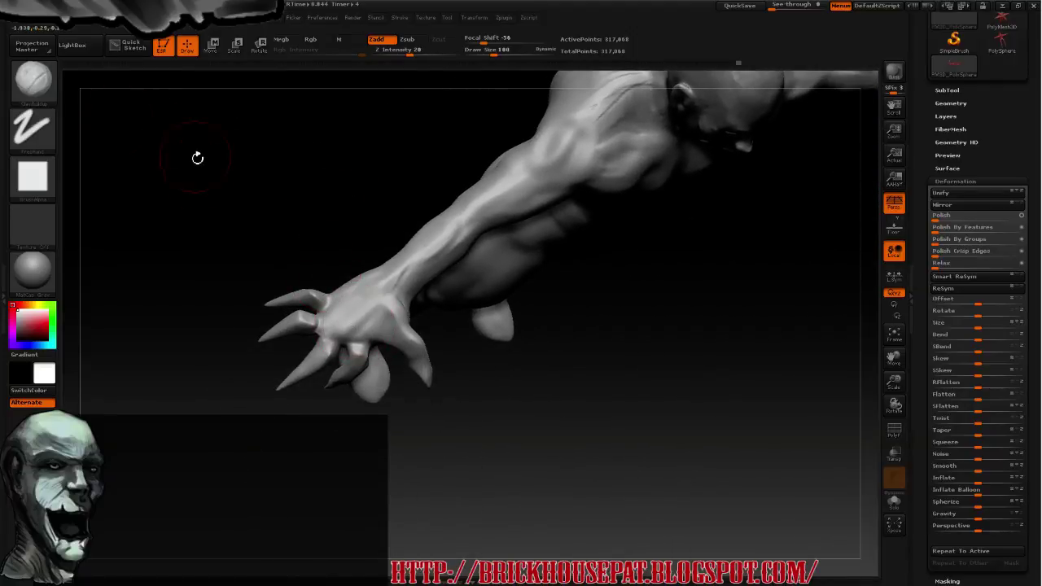
Switch to the Move Topological brush and reshape the clawed hand's fingers
{"action": "left_click", "coordinate": [37, 86]}
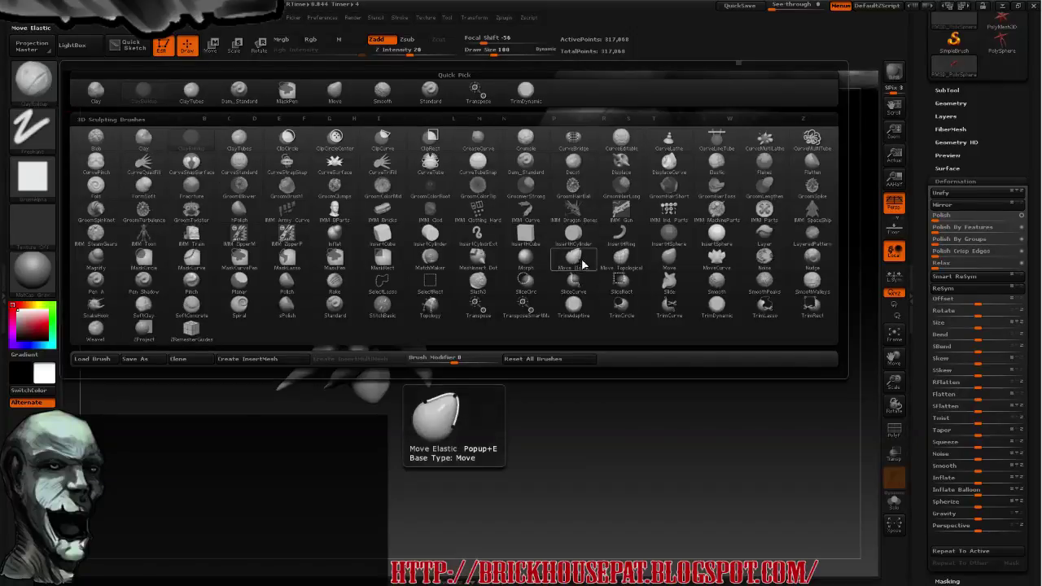
{"action": "left_click", "coordinate": [612, 264]}
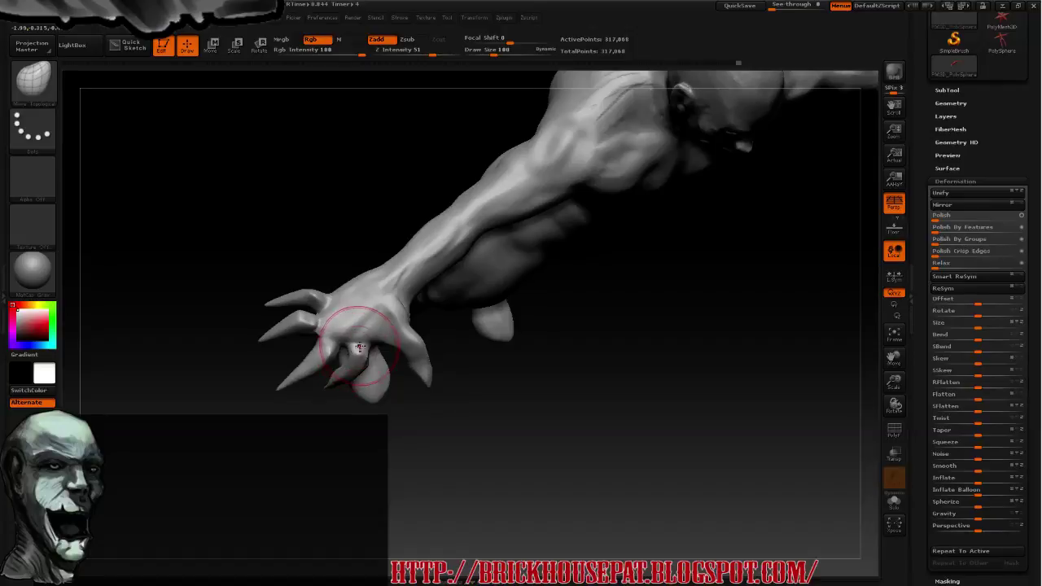
{"action": "left_click_drag", "start_coordinate": [356, 351], "coordinate": [360, 352]}
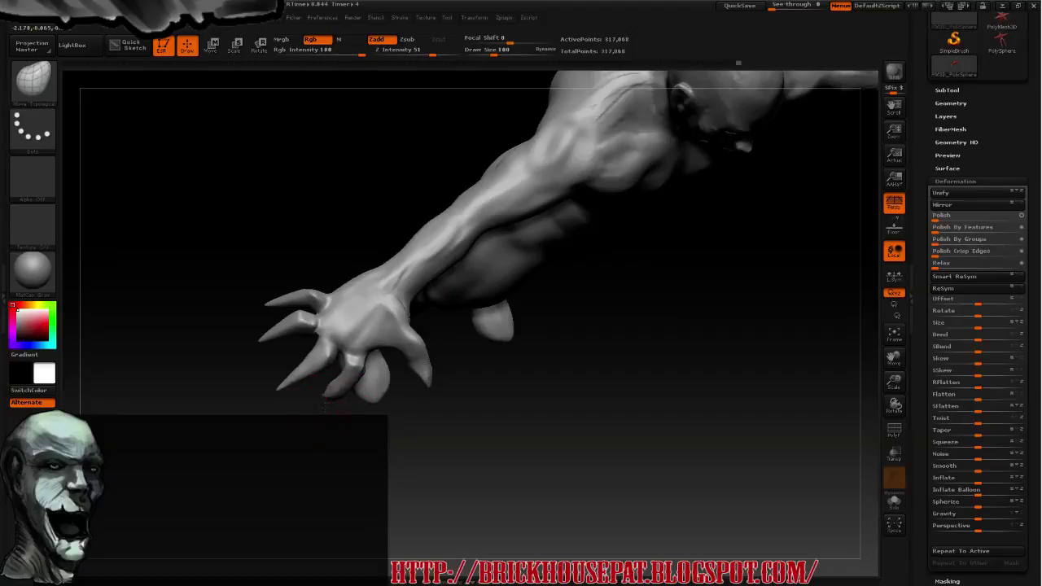
{"action": "mouse_move", "coordinate": [334, 355]}
{"action": "left_mouse_down"}
{"action": "mouse_move", "coordinate": [348, 326]}
{"action": "mouse_move", "coordinate": [358, 355]}
{"action": "mouse_move", "coordinate": [326, 356]}
{"action": "left_mouse_up"}
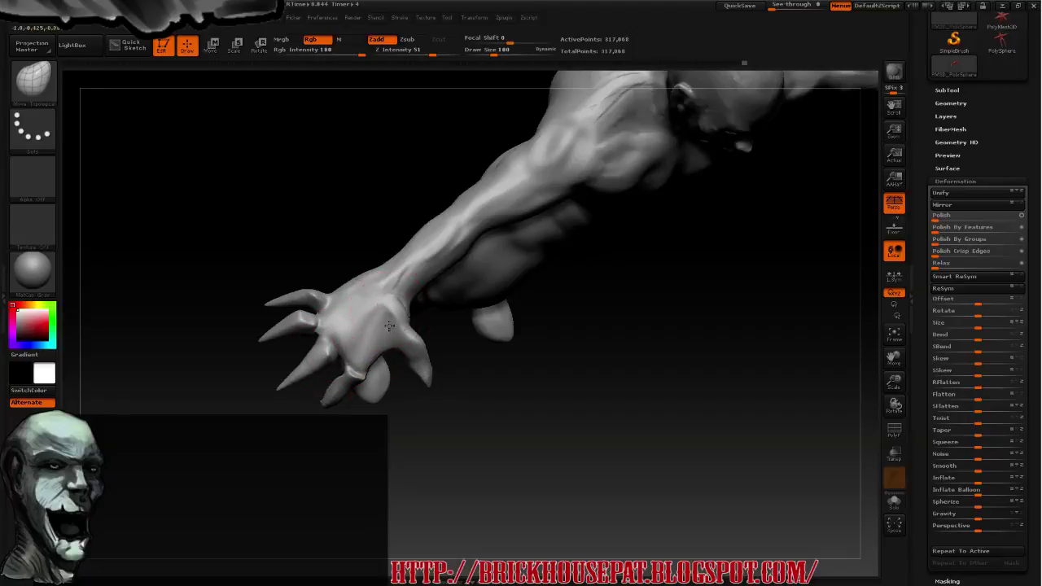
Add a crease along the back of the hand and reshape the knuckles
{"action": "left_click_drag", "start_coordinate": [399, 277], "coordinate": [416, 320]}
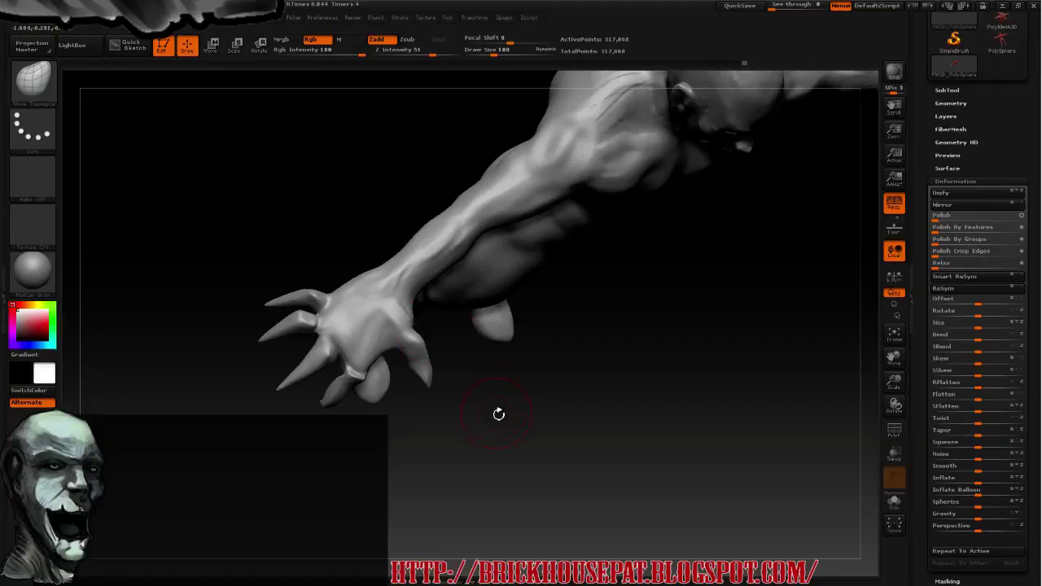
{"action": "mouse_move", "coordinate": [498, 414]}
{"action": "left_mouse_down"}
{"action": "mouse_move", "coordinate": [464, 379]}
{"action": "mouse_move", "coordinate": [488, 379]}
{"action": "left_mouse_up"}
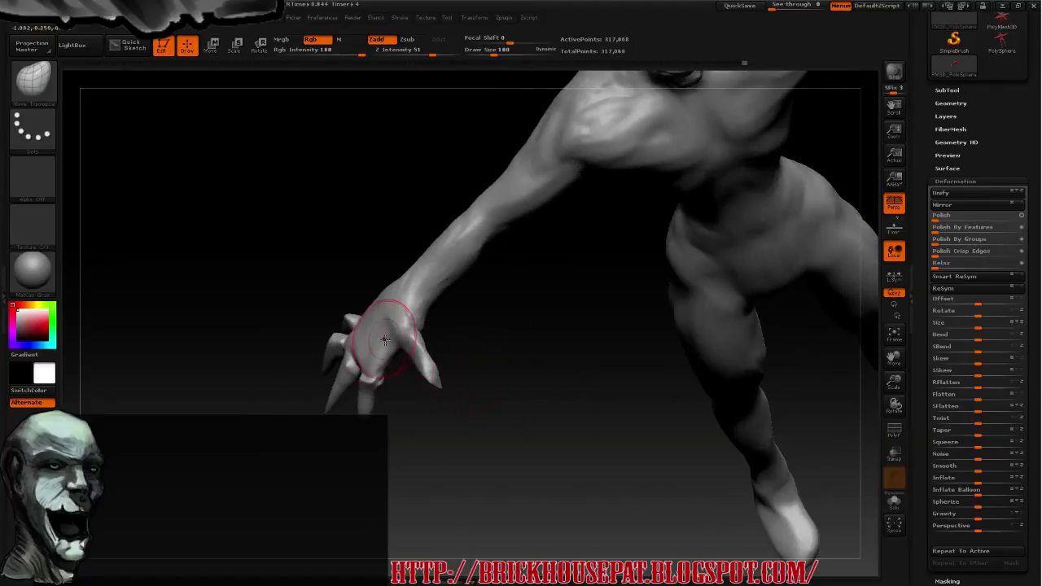
{"action": "left_click_drag", "start_coordinate": [361, 353], "coordinate": [366, 353]}
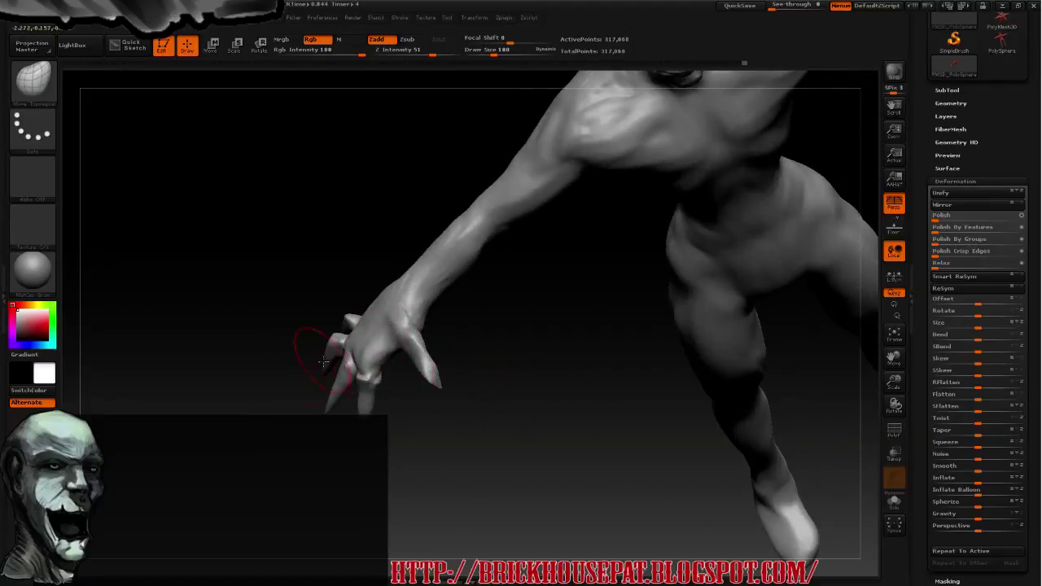
{"action": "left_click_drag", "start_coordinate": [302, 349], "coordinate": [348, 337]}
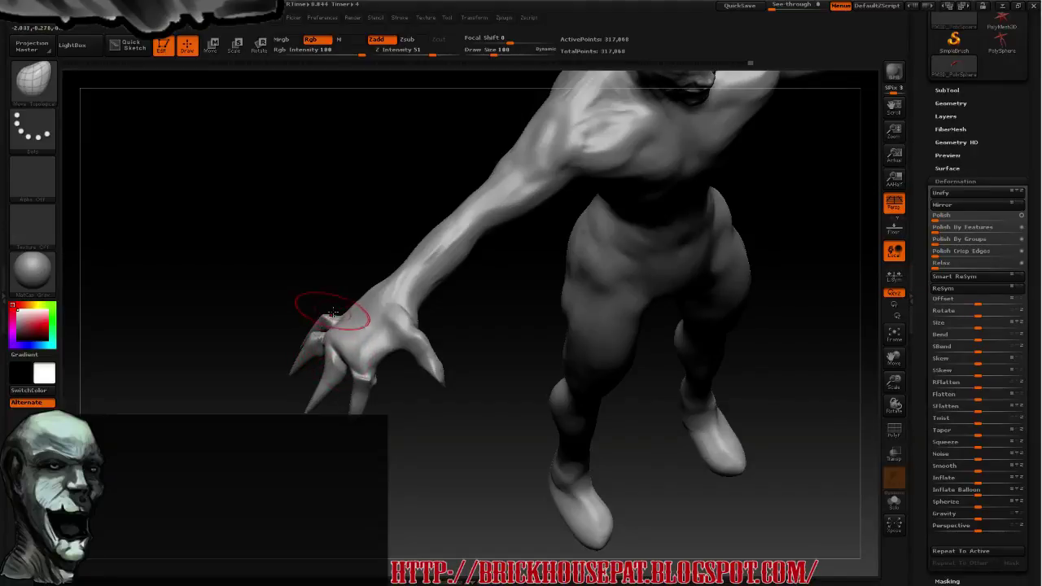
{"action": "mouse_move", "coordinate": [333, 312]}
{"action": "left_mouse_down"}
{"action": "mouse_move", "coordinate": [342, 316]}
{"action": "mouse_move", "coordinate": [306, 365]}
{"action": "mouse_move", "coordinate": [316, 328]}
{"action": "left_mouse_up"}
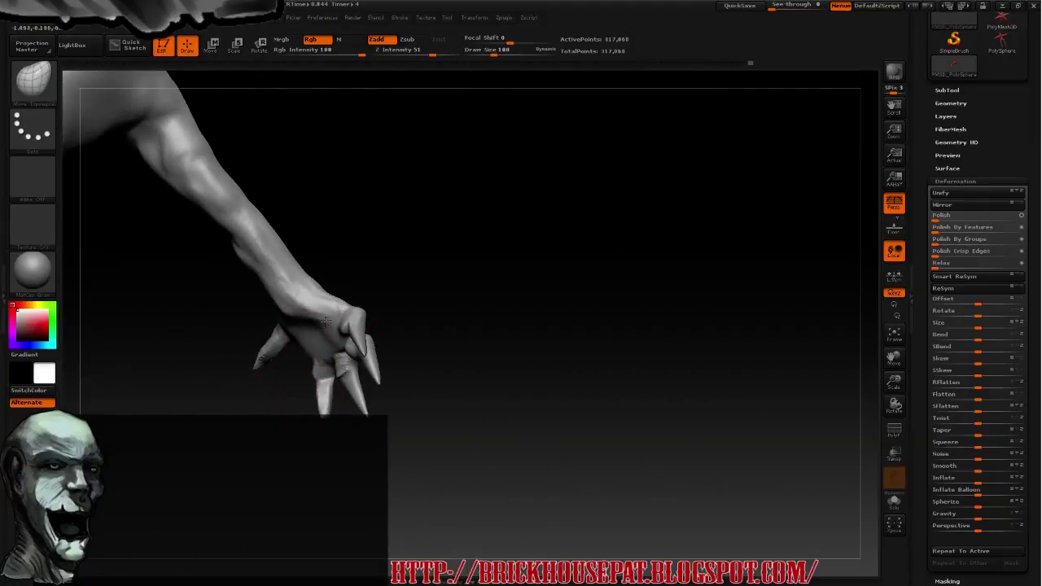
Lift the fingertips and pull the claw fingers longer downward with Move Topological
{"action": "mouse_move", "coordinate": [421, 333]}
{"action": "left_mouse_down"}
{"action": "mouse_move", "coordinate": [326, 348]}
{"action": "mouse_move", "coordinate": [298, 333]}
{"action": "mouse_move", "coordinate": [348, 359]}
{"action": "mouse_move", "coordinate": [350, 383]}
{"action": "left_mouse_up"}
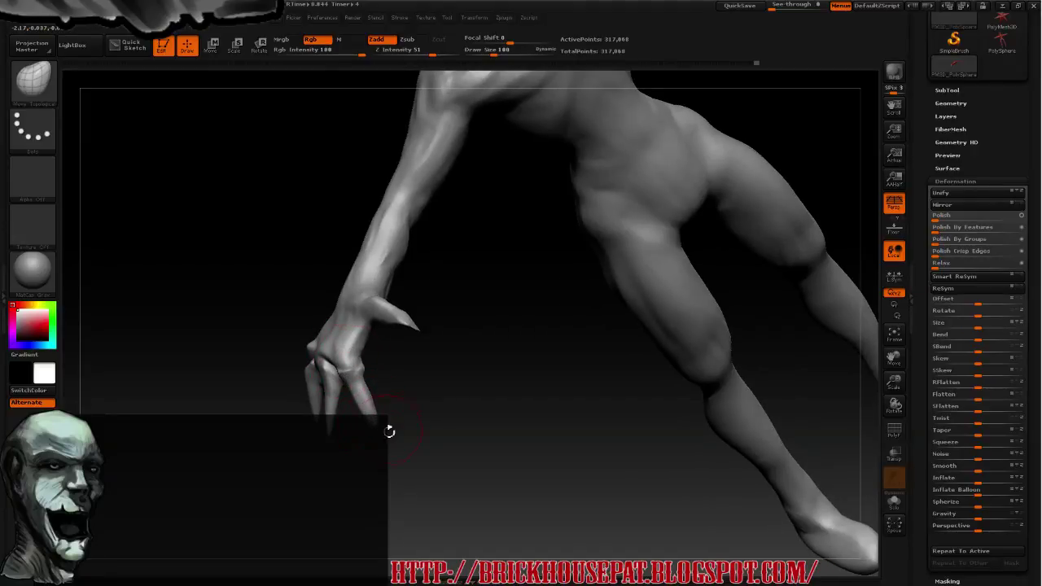
{"action": "mouse_move", "coordinate": [389, 432]}
{"action": "left_mouse_down"}
{"action": "mouse_move", "coordinate": [361, 407]}
{"action": "mouse_move", "coordinate": [354, 415]}
{"action": "mouse_move", "coordinate": [319, 373]}
{"action": "mouse_move", "coordinate": [322, 442]}
{"action": "left_mouse_up"}
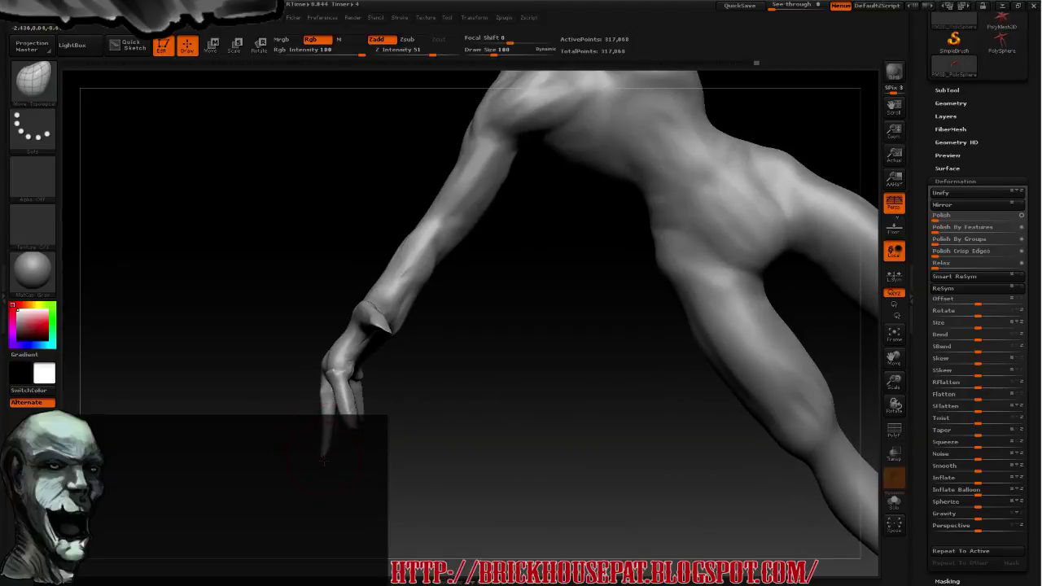
{"action": "left_click_drag", "start_coordinate": [336, 463], "coordinate": [358, 456]}
{"action": "left_click_drag", "start_coordinate": [301, 439], "coordinate": [317, 423]}
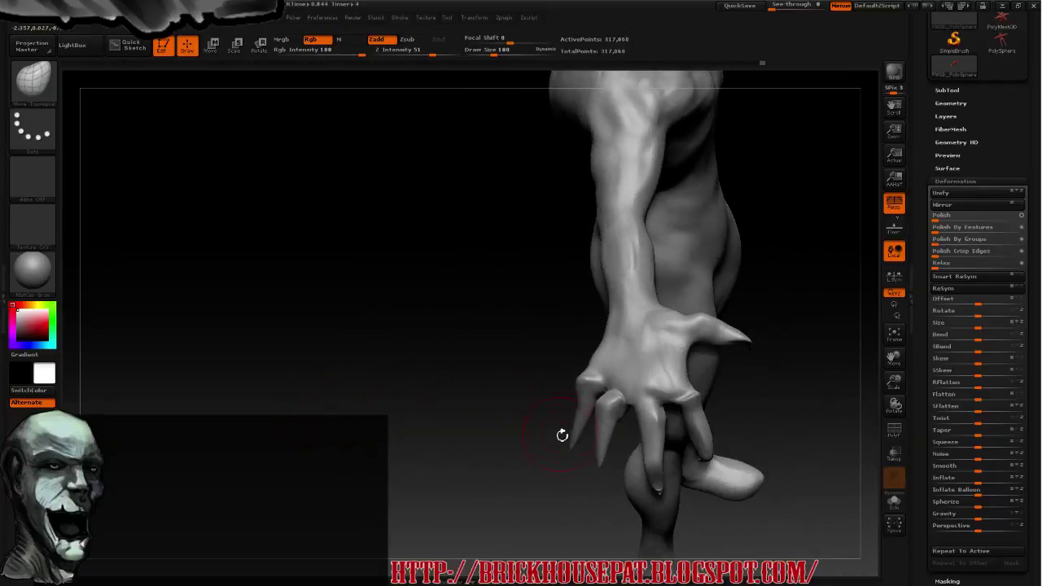
{"action": "left_click_drag", "start_coordinate": [577, 430], "coordinate": [628, 370]}
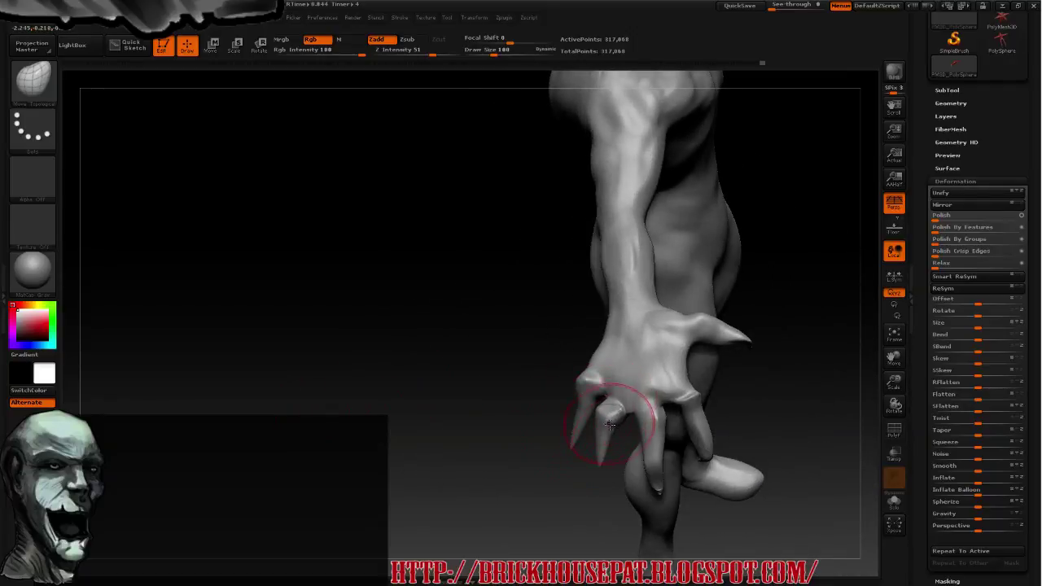
{"action": "mouse_move", "coordinate": [610, 423]}
{"action": "left_mouse_down"}
{"action": "mouse_move", "coordinate": [587, 503]}
{"action": "mouse_move", "coordinate": [549, 480]}
{"action": "left_mouse_up"}
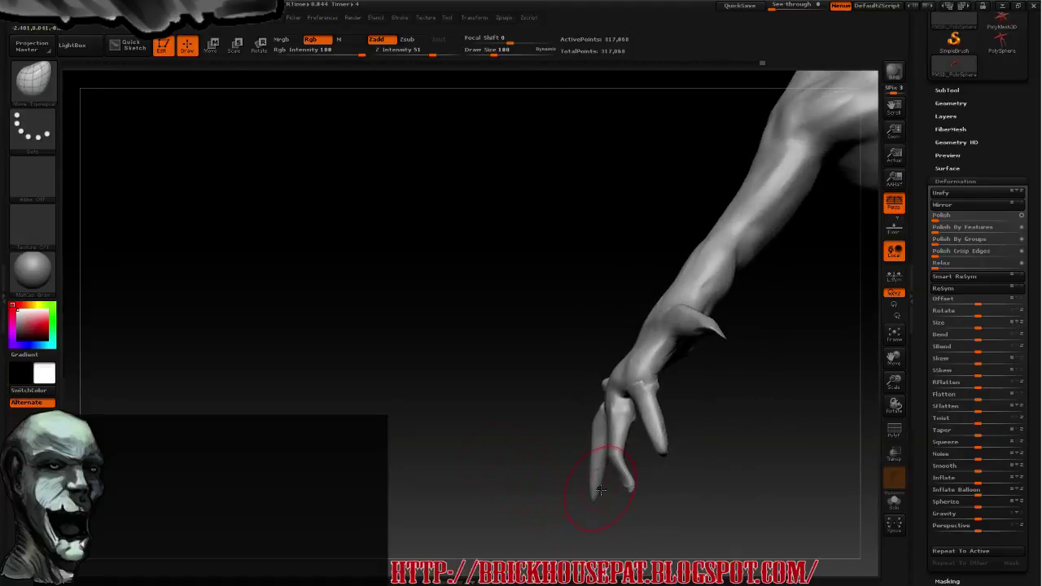
{"action": "mouse_move", "coordinate": [608, 453]}
{"action": "left_mouse_down"}
{"action": "mouse_move", "coordinate": [619, 485]}
{"action": "mouse_move", "coordinate": [588, 504]}
{"action": "left_mouse_up"}
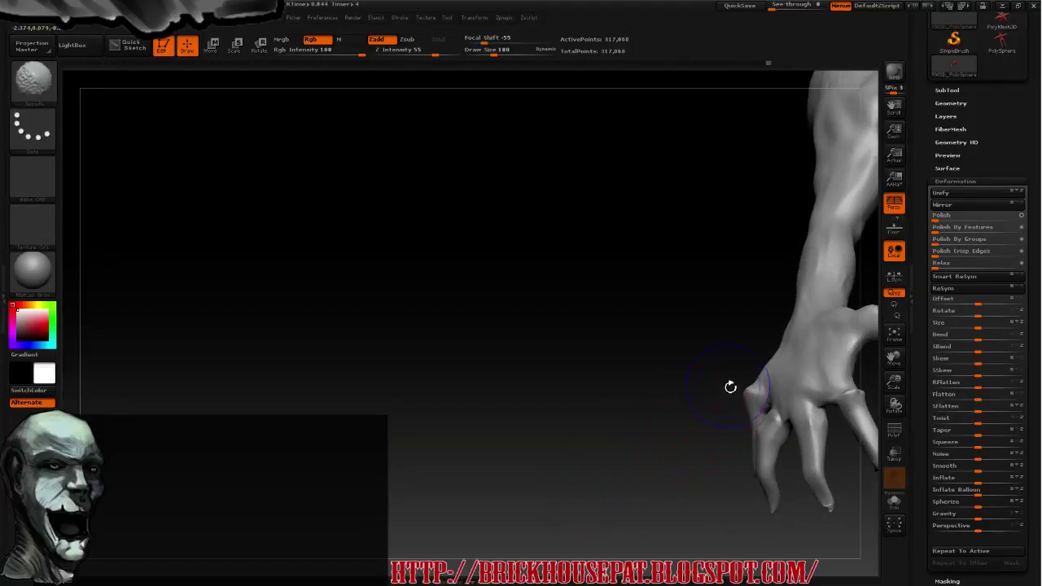
Smooth the claw fingers, then pull them apart and reshape the palm from a top view
{"action": "mouse_move", "coordinate": [730, 385]}
{"action": "left_mouse_down", "text": "shift"}
{"action": "mouse_move", "coordinate": [756, 396]}
{"action": "mouse_move", "coordinate": [725, 375]}
{"action": "left_mouse_up", "text": "shift"}
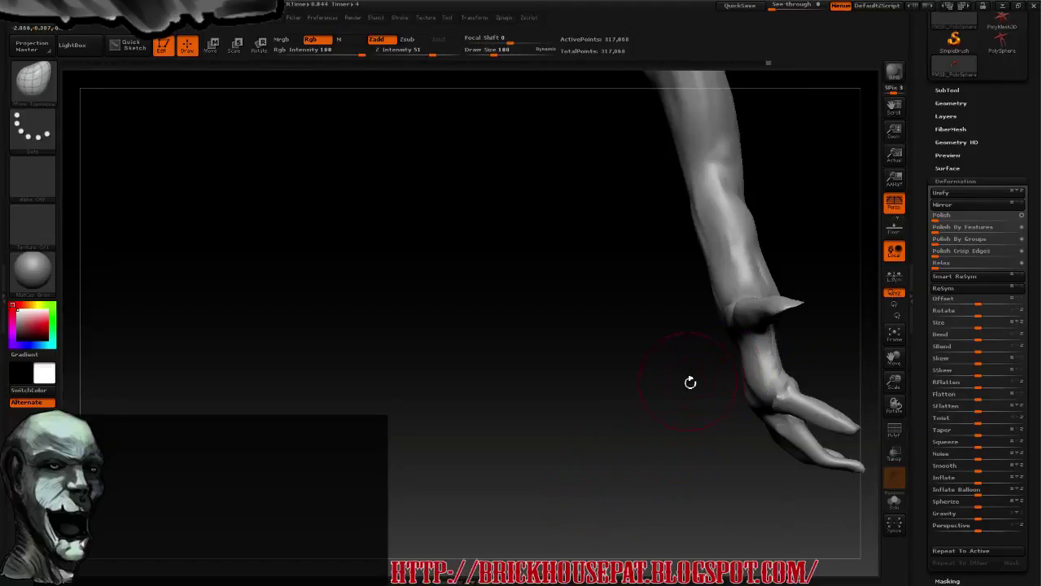
{"action": "mouse_move", "coordinate": [666, 396]}
{"action": "left_mouse_down"}
{"action": "mouse_move", "coordinate": [677, 400]}
{"action": "mouse_move", "coordinate": [643, 365]}
{"action": "mouse_move", "coordinate": [477, 349]}
{"action": "mouse_move", "coordinate": [549, 373]}
{"action": "mouse_move", "coordinate": [539, 383]}
{"action": "mouse_move", "coordinate": [627, 337]}
{"action": "mouse_move", "coordinate": [638, 363]}
{"action": "mouse_move", "coordinate": [602, 362]}
{"action": "left_mouse_up"}
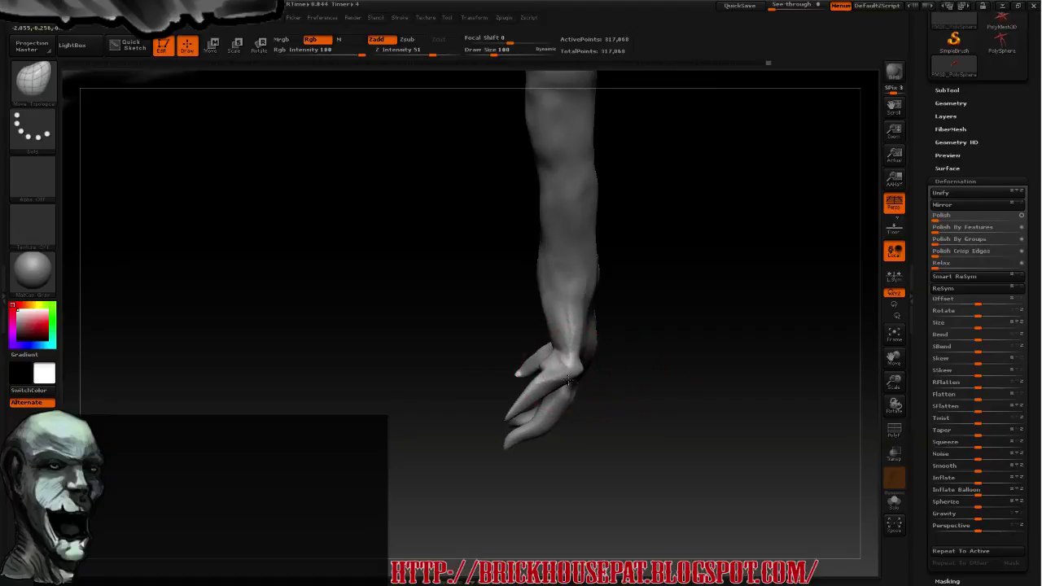
{"action": "left_click_drag", "start_coordinate": [555, 376], "coordinate": [562, 427]}
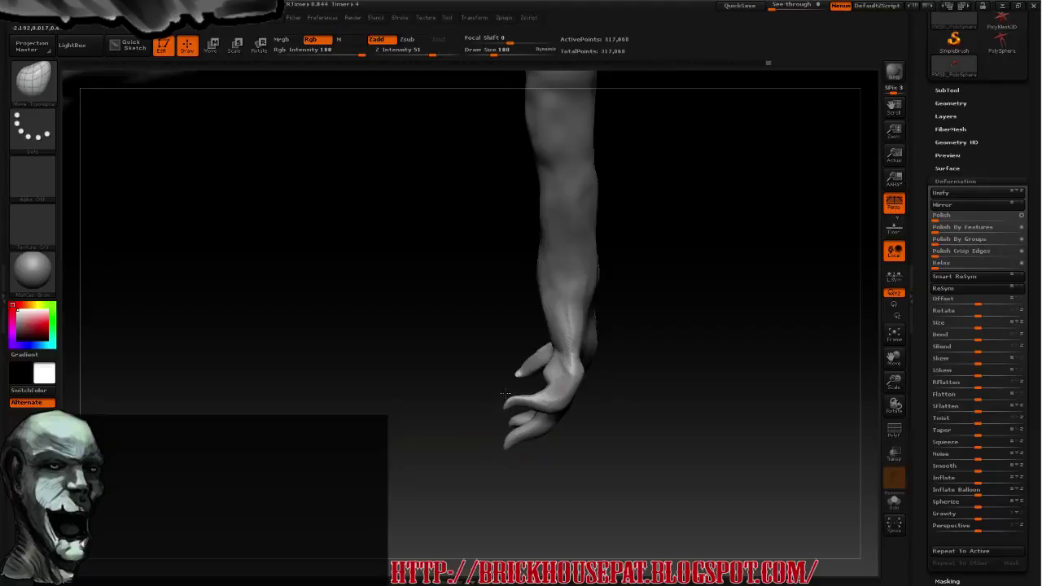
{"action": "left_click_drag", "start_coordinate": [667, 407], "coordinate": [609, 342]}
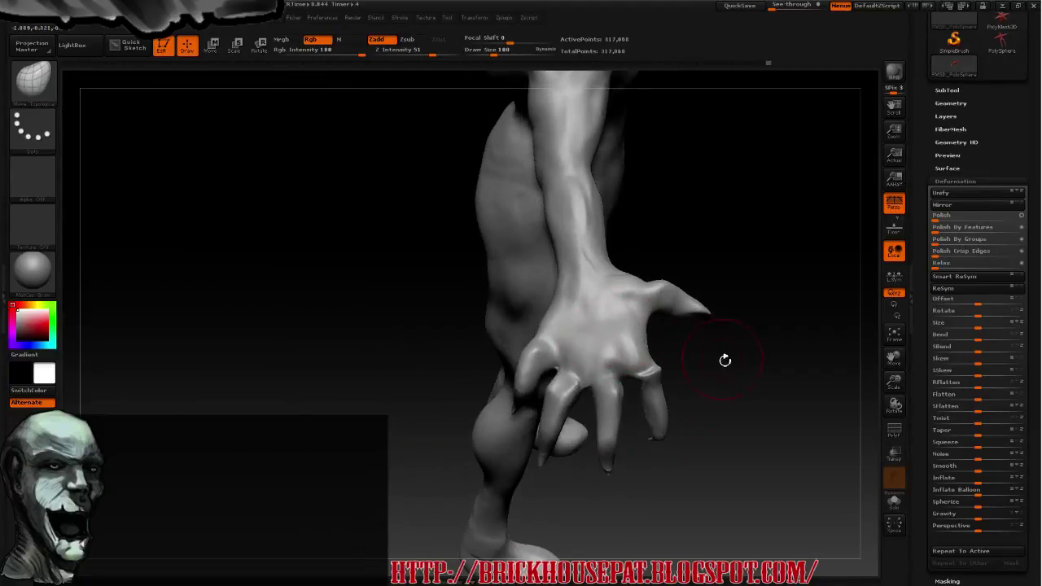
{"action": "left_click_drag", "start_coordinate": [726, 360], "coordinate": [713, 379]}
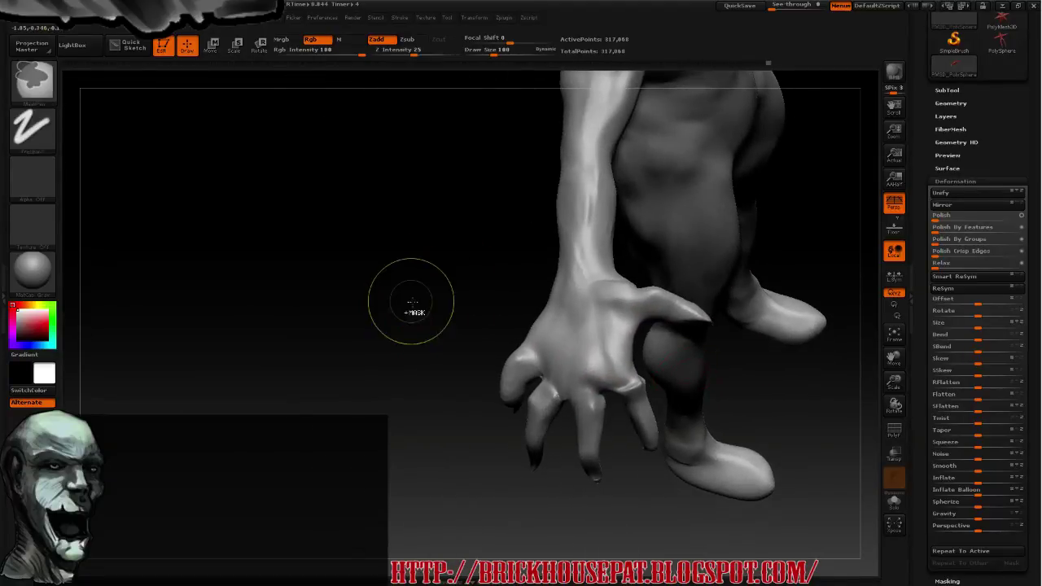
Cut the hand mesh with a vertical Slice Curve line beside the fingers
{"action": "left_click_drag", "start_coordinate": [410, 265], "coordinate": [411, 423], "text": "ctrl+shift"}
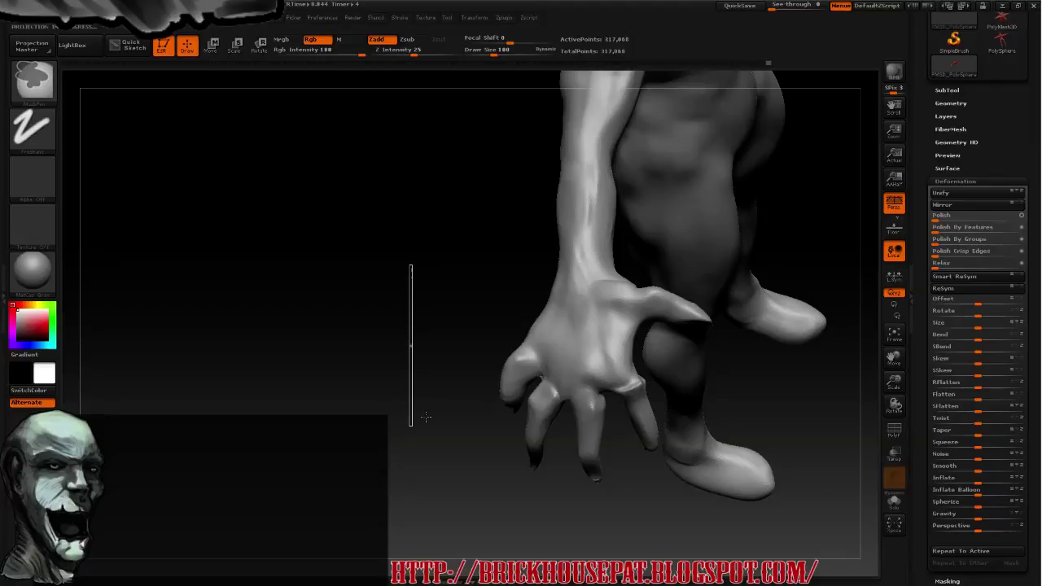